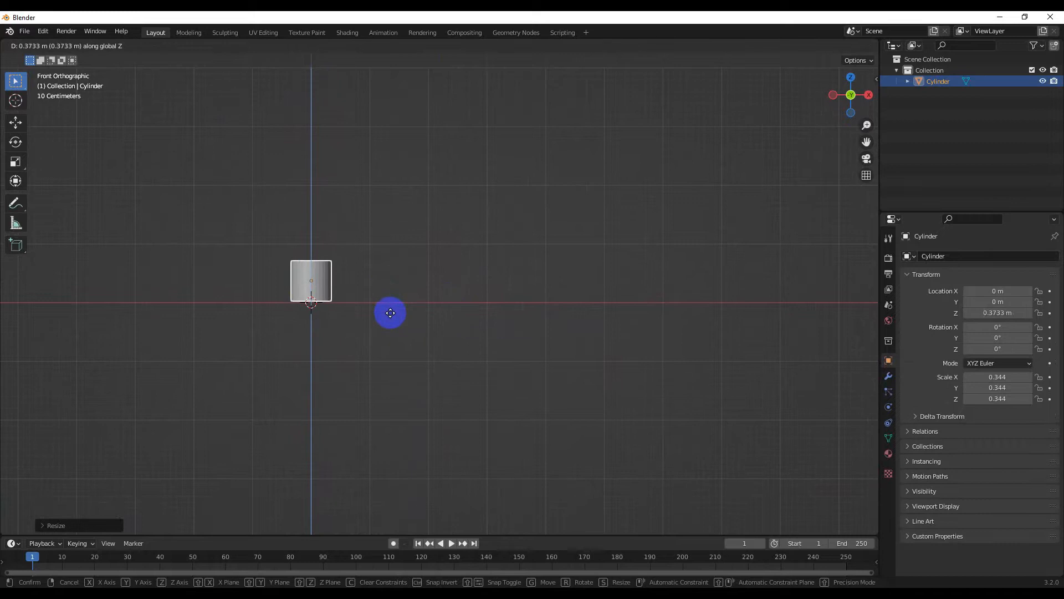
Lower the cylinder along Z to about 0.349 m so its base sits on the ground line.
{"action": "scroll", "coordinate": [322, 328], "scroll_direction": "up", "scroll_amount": 3}
{"action": "middle_click_drag", "start_coordinate": [308, 333], "coordinate": [419, 359], "text": "shift"}
{"action": "scroll", "coordinate": [398, 378], "scroll_direction": "up", "scroll_amount": 2}
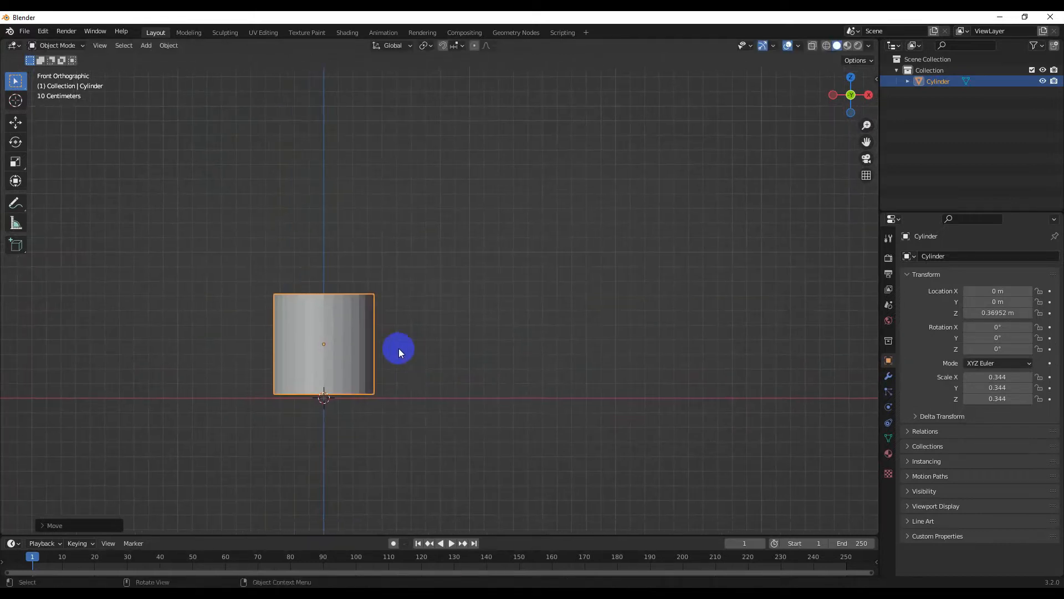
{"action": "key", "text": "g"}
{"action": "key", "text": "z"}
{"action": "left_click", "coordinate": [403, 381], "text": "shift"}
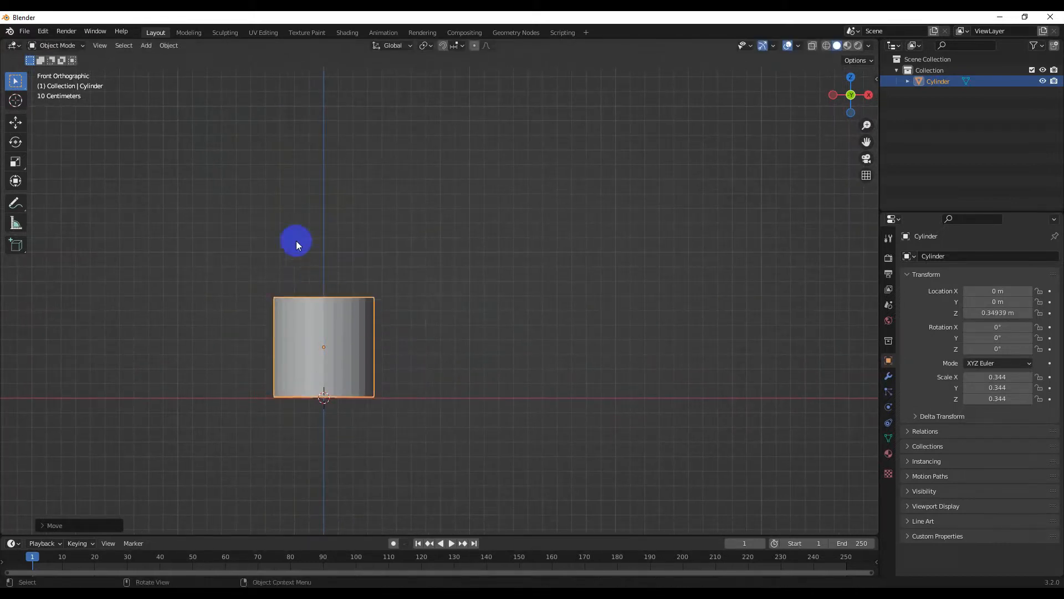
Set the cylinder's origin to the 3D cursor.
{"action": "left_click", "coordinate": [166, 46]}
{"action": "left_click", "coordinate": [197, 70]}
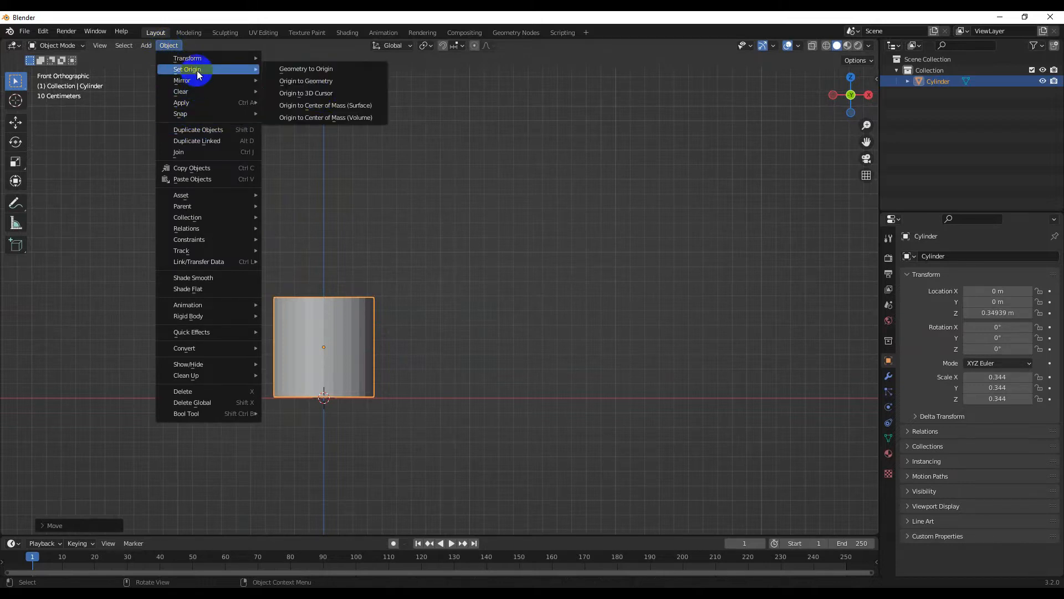
{"action": "left_click", "coordinate": [320, 98]}
Stretch the cylinder along Z into a tall pole with a Z scale of about 3.587.
{"action": "scroll", "coordinate": [363, 305], "scroll_direction": "down", "scroll_amount": 8}
{"action": "middle_click_drag", "start_coordinate": [365, 309], "coordinate": [276, 403], "text": "shift"}
{"action": "scroll", "coordinate": [288, 382], "scroll_direction": "down", "scroll_amount": 4}
{"action": "scroll", "coordinate": [316, 382], "scroll_direction": "up", "scroll_amount": 4}
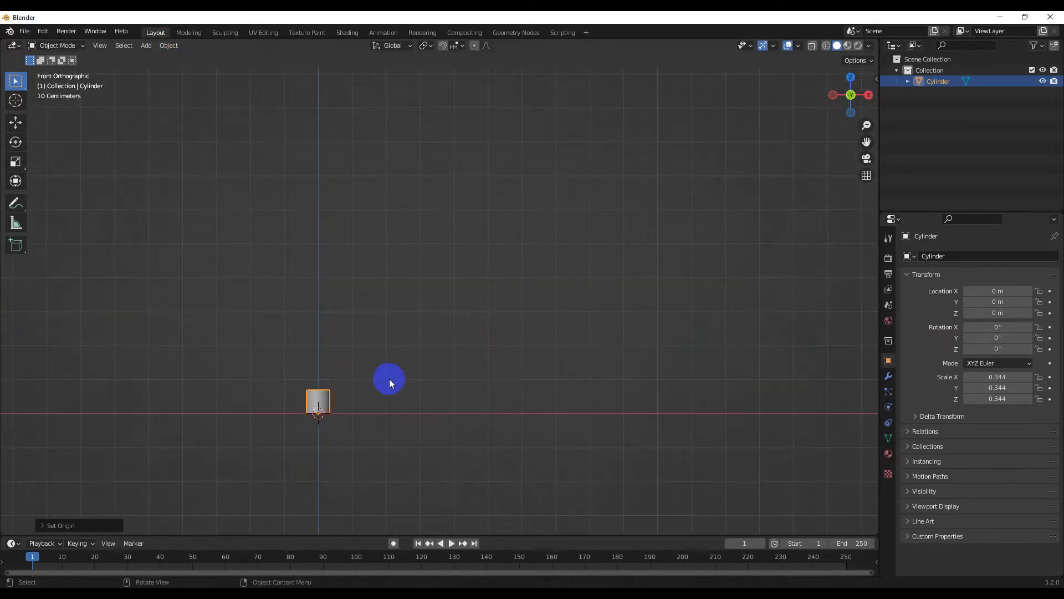
{"action": "key", "text": "s"}
{"action": "key", "text": "z"}
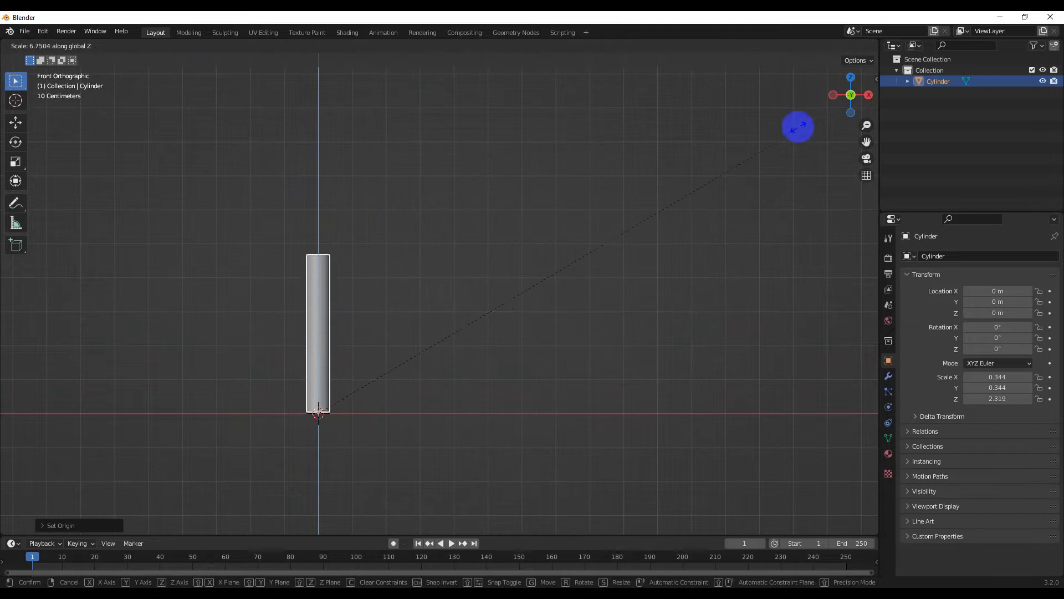
{"action": "left_click", "coordinate": [159, 494]}
Add a cube mesh and raise it along Z to about 6.84 m near the top of the pole.
{"action": "scroll", "coordinate": [338, 351], "scroll_direction": "down", "scroll_amount": 3}
{"action": "middle_click_drag", "start_coordinate": [338, 352], "coordinate": [282, 401]}
{"action": "key", "text": "KP_1"}
{"action": "scroll", "coordinate": [372, 386], "scroll_direction": "up", "scroll_amount": 3}
{"action": "middle_click_drag", "start_coordinate": [365, 386], "coordinate": [361, 374], "text": "shift"}
{"action": "key", "text": "shift+a"}
{"action": "mouse_move", "coordinate": [360, 355]}
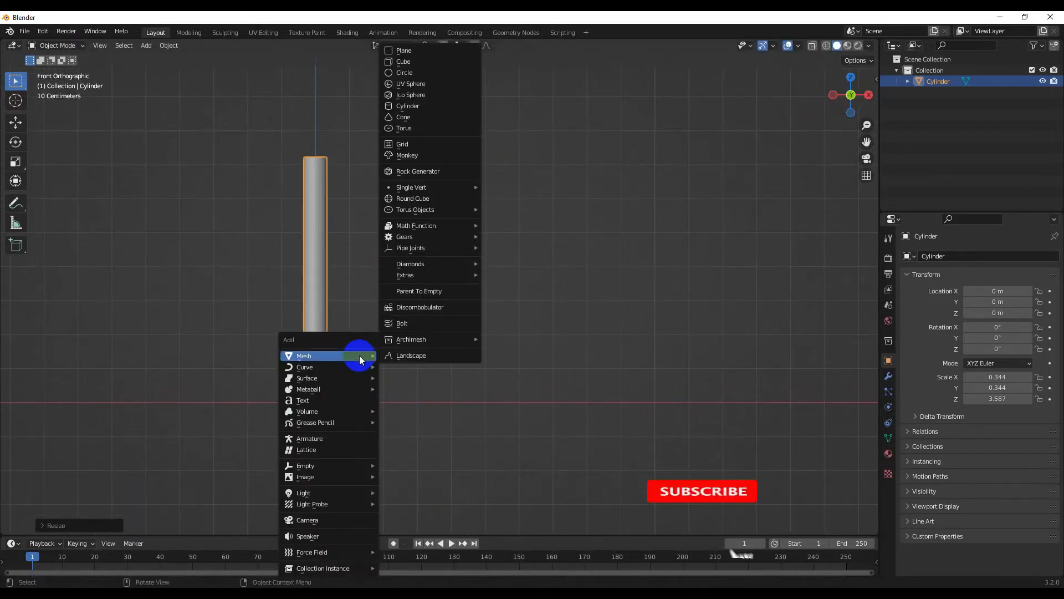
{"action": "left_click", "coordinate": [403, 61]}
{"action": "key", "text": "g"}
{"action": "key", "text": "z"}
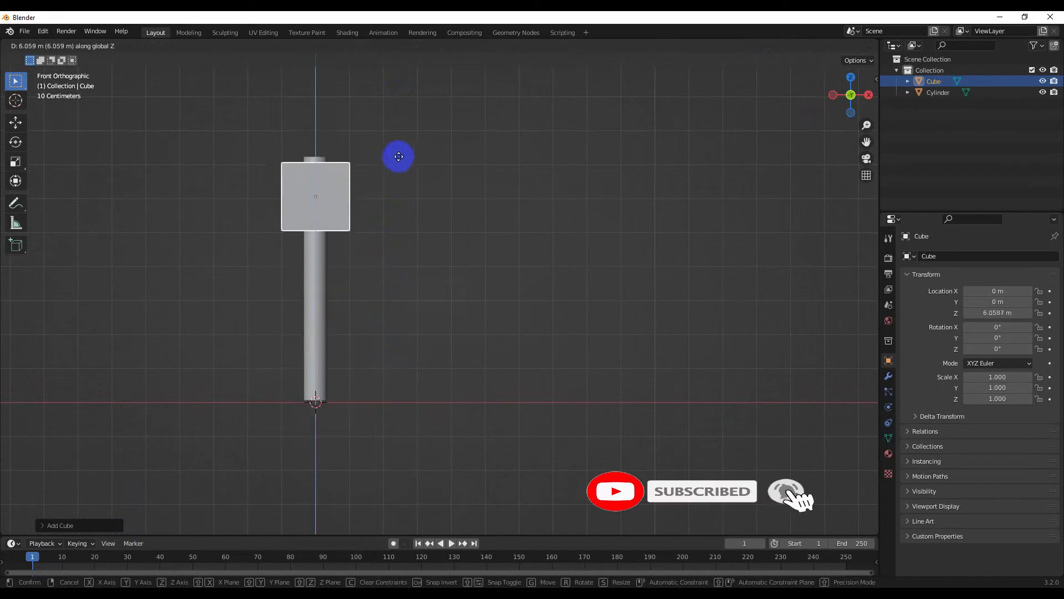
{"action": "left_click", "coordinate": [415, 129]}
Thin the cube along Y to a scale of about 0.228.
{"action": "key", "text": "KP_7"}
{"action": "key", "text": "s"}
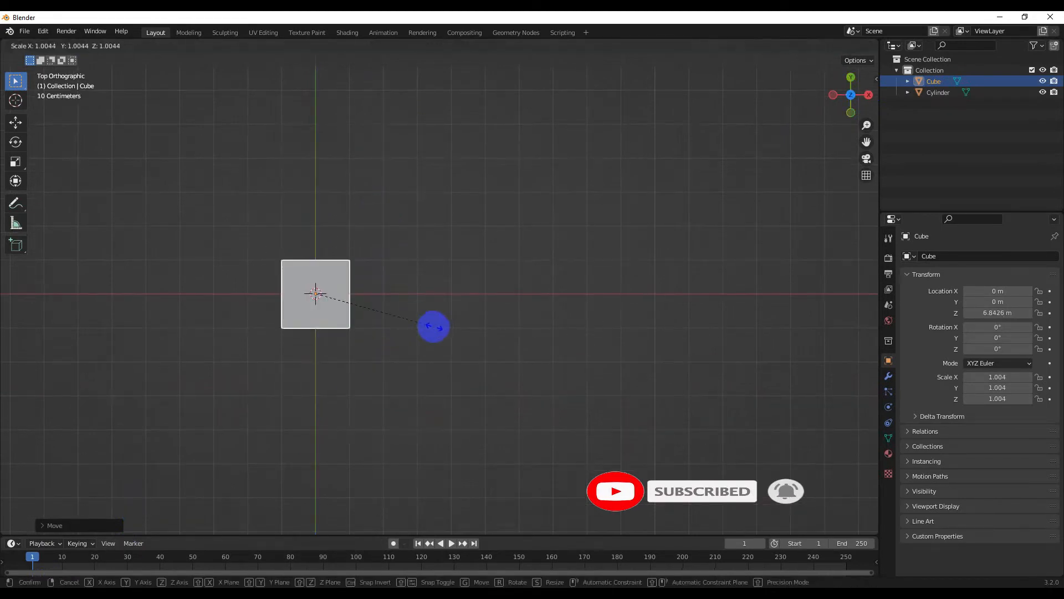
{"action": "key", "text": "y"}
{"action": "left_click", "coordinate": [343, 299]}
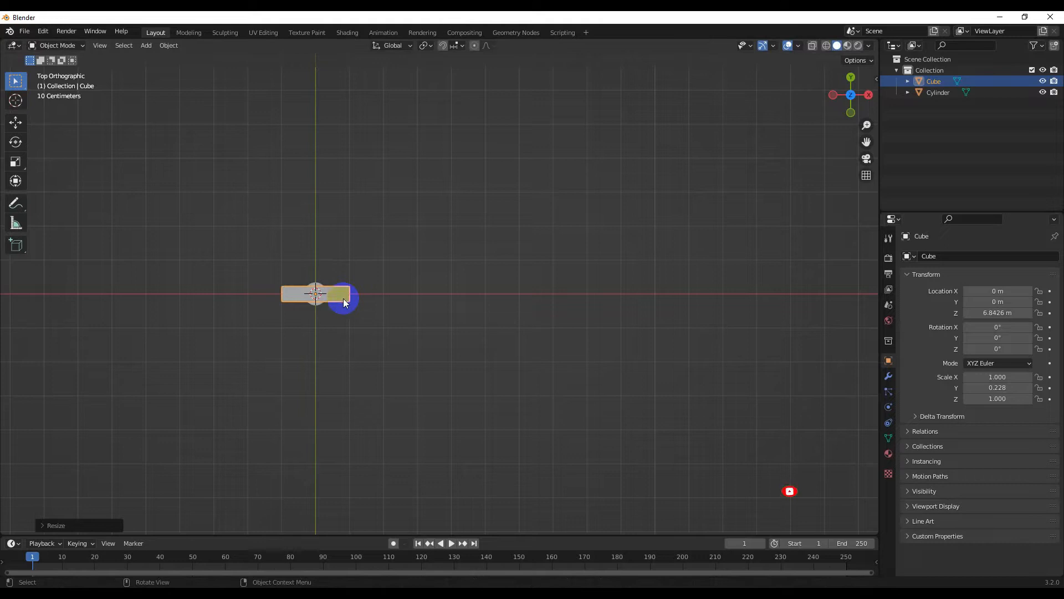
Move the thinned cube along Y to about -0.506 m so it sits in front of the pole.
{"action": "middle_click_drag", "start_coordinate": [344, 298], "coordinate": [367, 302]}
{"action": "key", "text": "KP_7"}
{"action": "key", "text": "g"}
{"action": "key", "text": "y"}
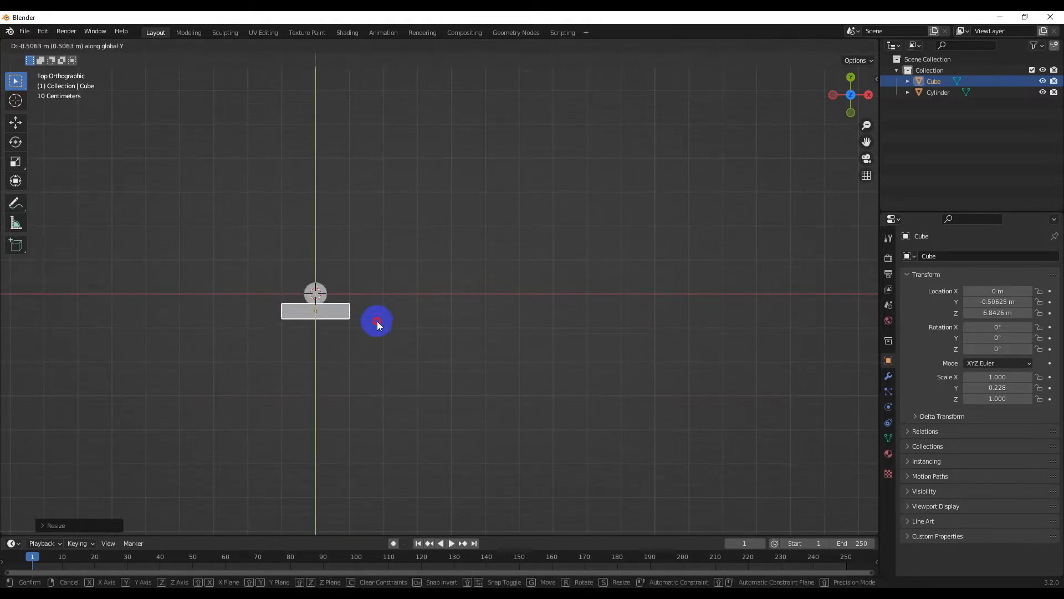
{"action": "left_click", "coordinate": [377, 321]}
Enlarge the sign board slightly and widen it along X to a scale of about 2.601.
{"action": "key", "text": "KP_1"}
{"action": "key", "text": "s"}
{"action": "left_click", "coordinate": [421, 307]}
{"action": "key", "text": "s"}
{"action": "key", "text": "x"}
{"action": "left_click", "coordinate": [689, 308]}
{"action": "scroll", "coordinate": [551, 317], "scroll_direction": "down", "scroll_amount": 2}
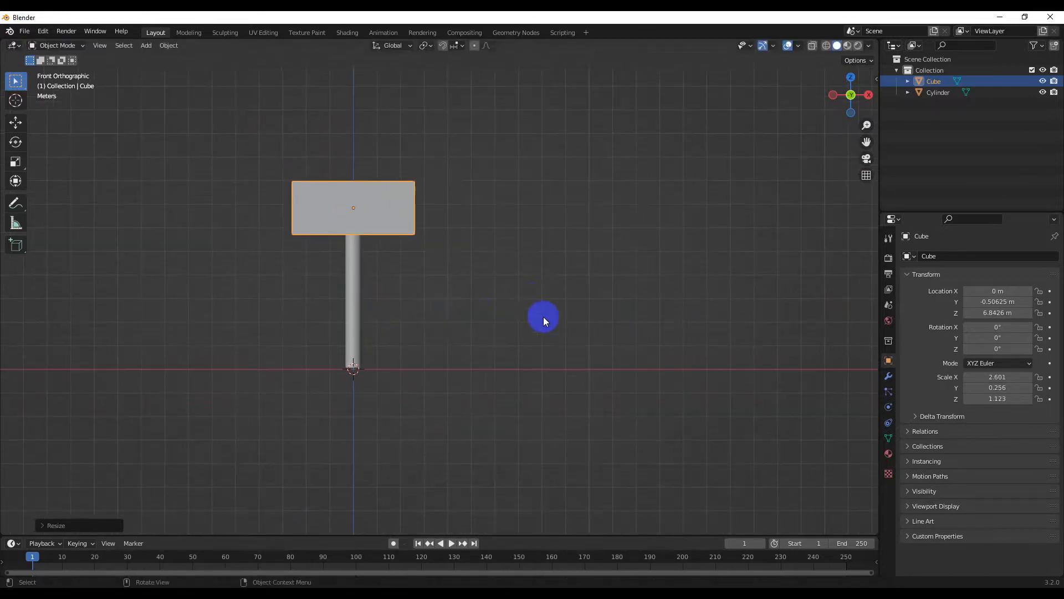
Enlarge the sign board to a scale of about 4.047 by 0.399 by 2.206 and lower it to about Z 6.537 m.
{"action": "key", "text": "s"}
{"action": "left_click", "coordinate": [519, 313]}
{"action": "key", "text": "g"}
{"action": "key", "text": "z"}
{"action": "left_click", "coordinate": [487, 299]}
{"action": "key", "text": "s"}
{"action": "key", "text": "z"}
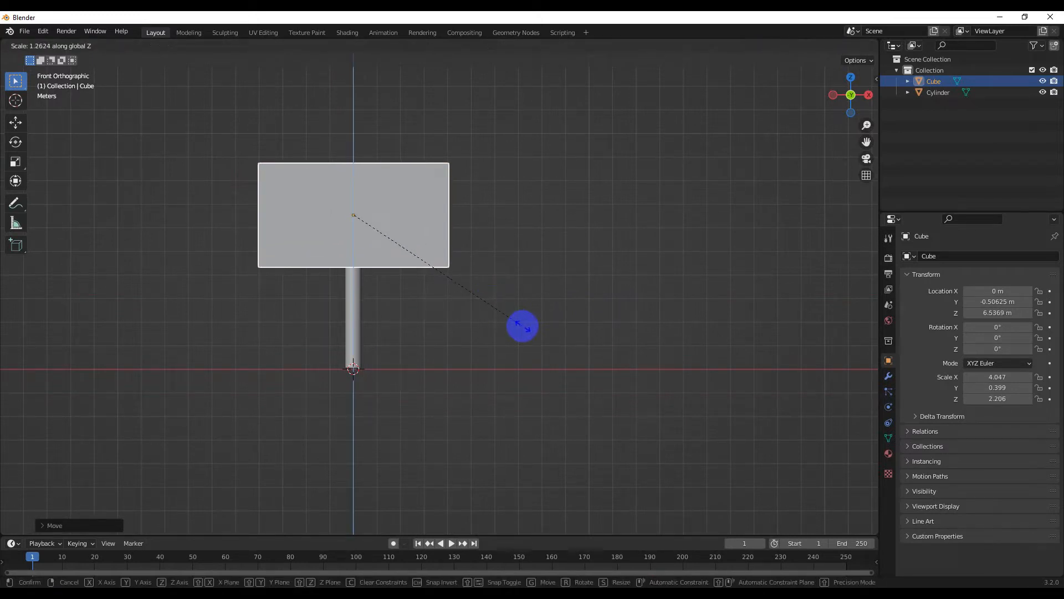
{"action": "left_click", "coordinate": [482, 329]}
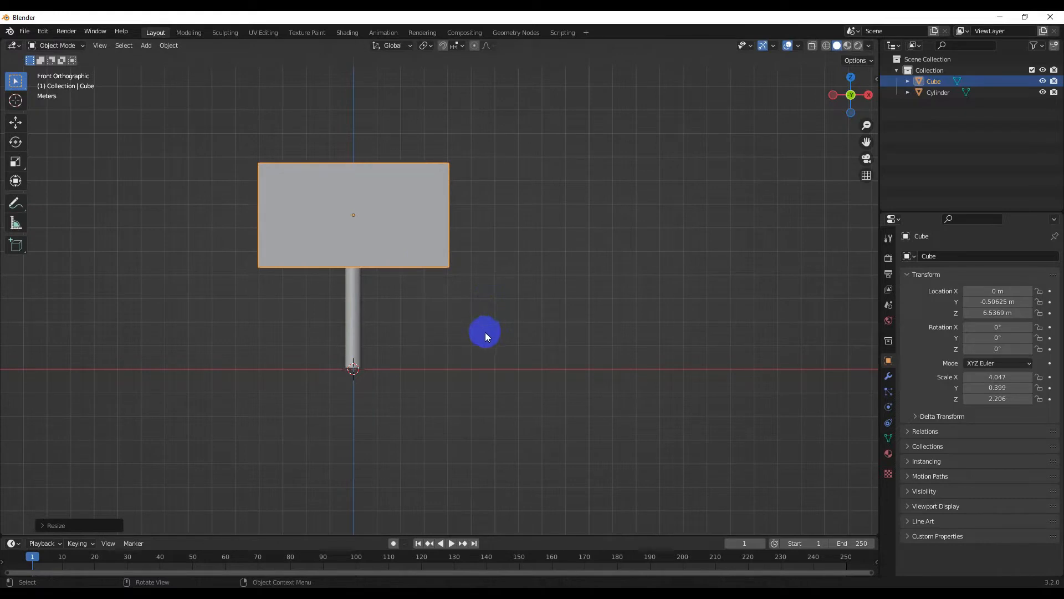
Raise the sign board and the pole together along Z above the ground line.
{"action": "scroll", "coordinate": [402, 349], "scroll_direction": "up", "scroll_amount": 4}
{"action": "scroll", "coordinate": [367, 301], "scroll_direction": "down", "scroll_amount": 4}
{"action": "left_click", "coordinate": [372, 291]}
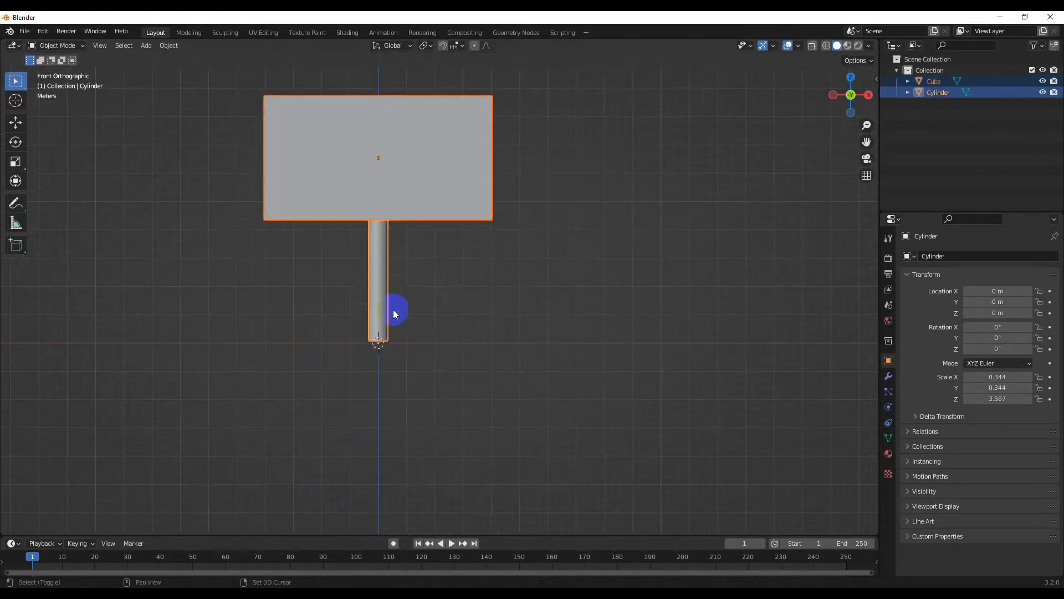
{"action": "key", "text": "g"}
{"action": "key", "text": "z"}
{"action": "left_click", "coordinate": [424, 311]}
Add a cube below the pole and flatten it along Z to a scale of about 0.377.
{"action": "scroll", "coordinate": [424, 339], "scroll_direction": "up", "scroll_amount": 3}
{"action": "key", "text": "shift+a"}
{"action": "mouse_move", "coordinate": [378, 362]}
{"action": "left_click", "coordinate": [436, 97]}
{"action": "key", "text": "s"}
{"action": "key", "text": "z"}
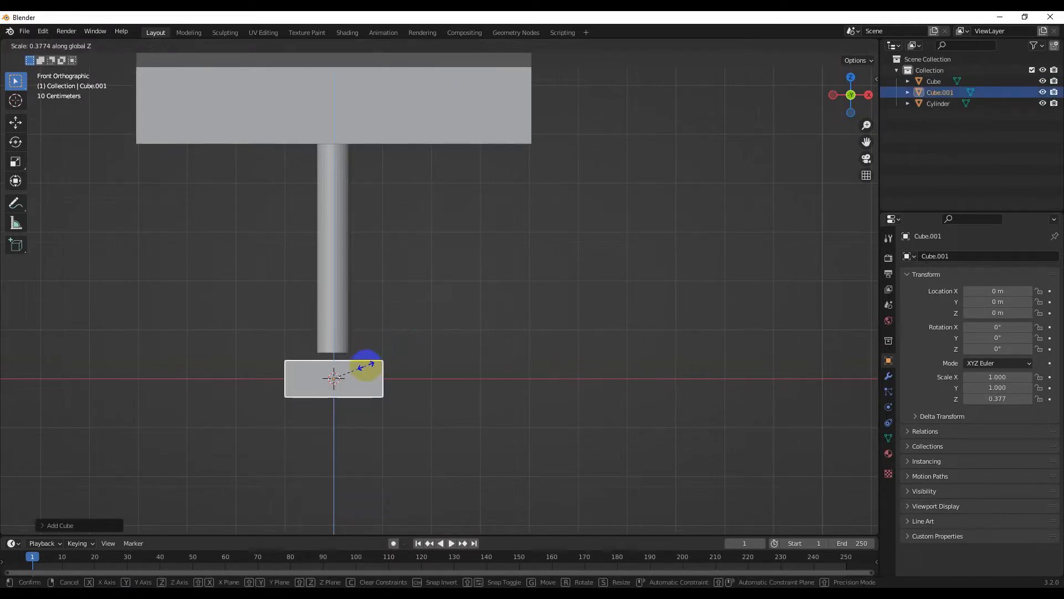
{"action": "left_click", "coordinate": [369, 366]}
Enlarge the base block to a scale of about 1.318 in X and Y and adjust its Z scale to about 0.391.
{"action": "key", "text": "s"}
{"action": "left_click", "coordinate": [448, 396]}
{"action": "key", "text": "s"}
{"action": "key", "text": "z"}
{"action": "left_click", "coordinate": [414, 379]}
{"action": "scroll", "coordinate": [384, 350], "scroll_direction": "down", "scroll_amount": 5}
{"action": "scroll", "coordinate": [388, 353], "scroll_direction": "up", "scroll_amount": 5}
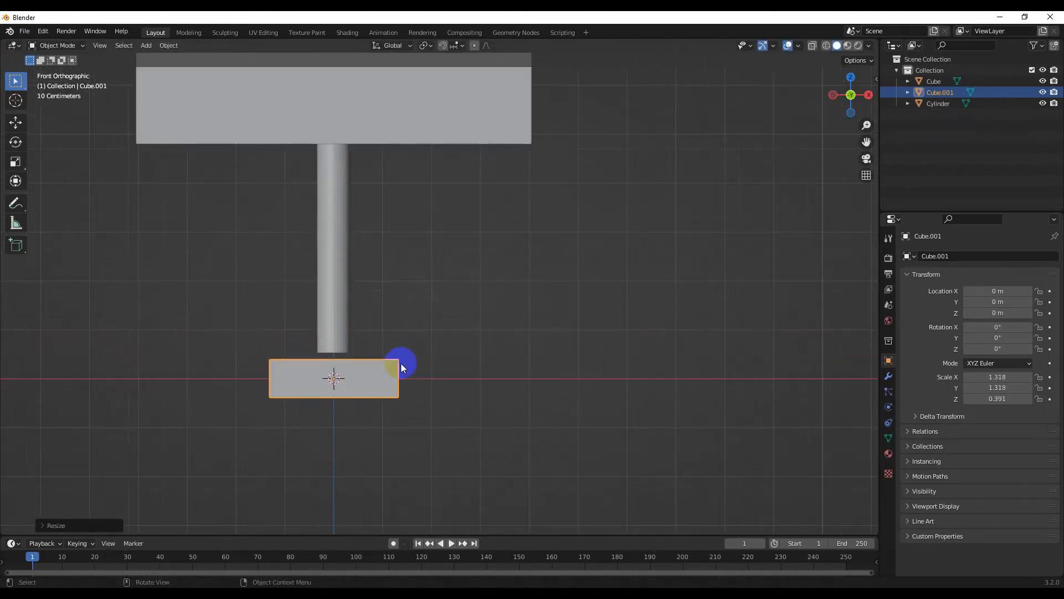
Scale the base block up slightly in all directions.
{"action": "scroll", "coordinate": [364, 367], "scroll_direction": "up", "scroll_amount": 2}
{"action": "middle_click_drag", "start_coordinate": [364, 367], "coordinate": [440, 387]}
{"action": "key", "text": "KP_1"}
{"action": "scroll", "coordinate": [375, 378], "scroll_direction": "down", "scroll_amount": 3}
{"action": "key", "text": "s"}
{"action": "left_click", "coordinate": [408, 380], "text": "shift"}
Duplicate the base block upward, shrink the copy to about 0.940 by 0.940 by 0.279, and set it at about Z 0.245 m.
{"action": "key", "text": "shift+d"}
{"action": "key", "text": "z"}
{"action": "left_click", "coordinate": [407, 362]}
{"action": "key", "text": "s"}
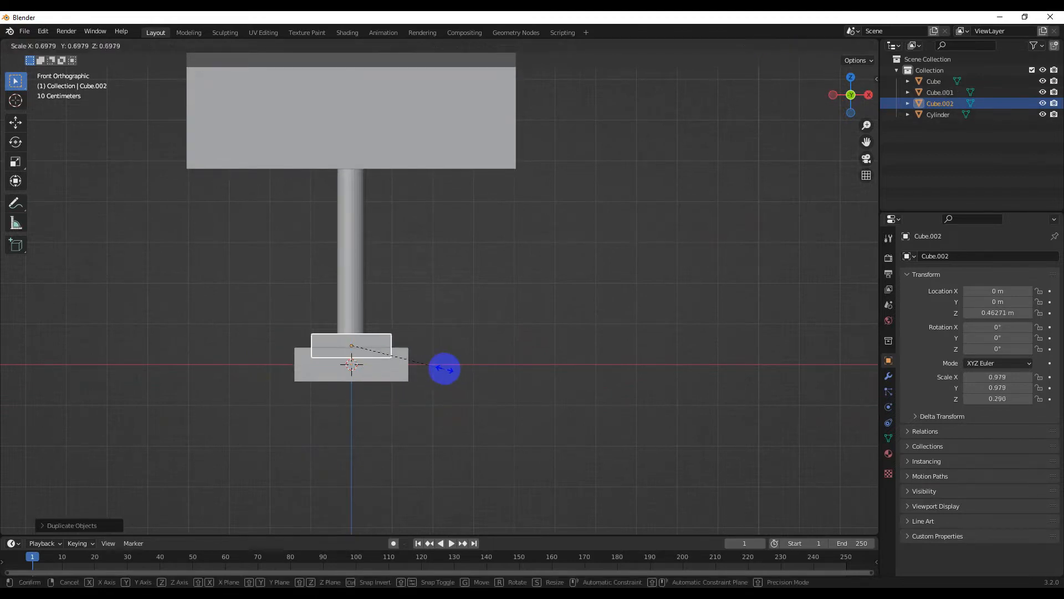
{"action": "left_click", "coordinate": [450, 391]}
{"action": "key", "text": "g"}
{"action": "key", "text": "z"}
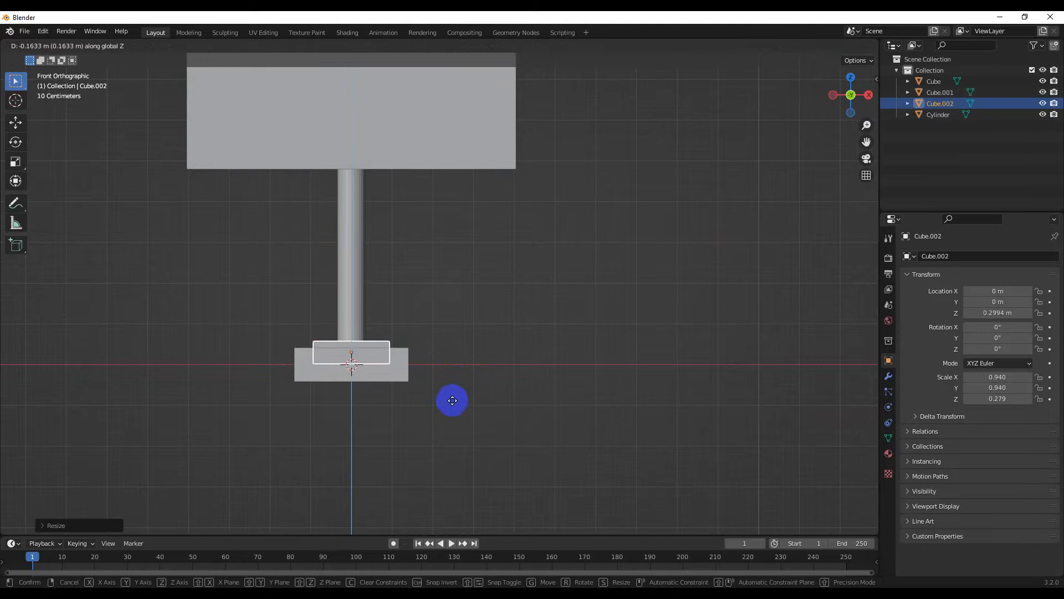
{"action": "left_click", "coordinate": [351, 386]}
Move the pole and sign board together along Z so the pole rests on the upper base plate.
{"action": "middle_click_drag", "start_coordinate": [350, 387], "coordinate": [407, 370]}
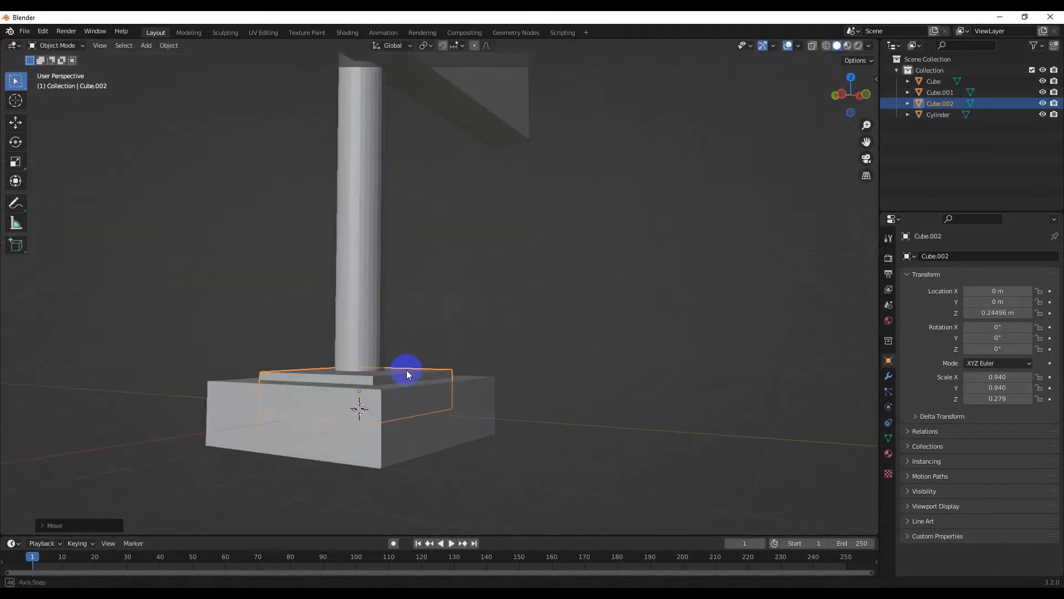
{"action": "left_click", "coordinate": [384, 343]}
{"action": "key", "text": "KP_1"}
{"action": "scroll", "coordinate": [384, 344], "scroll_direction": "down", "scroll_amount": 2}
{"action": "left_click", "coordinate": [362, 195], "text": "shift"}
{"action": "key", "text": "g"}
{"action": "key", "text": "z"}
{"action": "left_click", "coordinate": [423, 256]}
Lower the upper base plate along Z to about 0.209 m.
{"action": "middle_click_drag", "start_coordinate": [381, 316], "coordinate": [453, 253]}
{"action": "left_click", "coordinate": [383, 381]}
{"action": "key", "text": "g"}
{"action": "key", "text": "z"}
{"action": "left_click", "coordinate": [383, 400]}
Apply the scale of the lower base block and bevel all its edges.
{"action": "scroll", "coordinate": [385, 400], "scroll_direction": "up", "scroll_amount": 3}
{"action": "left_click", "coordinate": [417, 378]}
{"action": "key", "text": "ctrl+a"}
{"action": "left_click", "coordinate": [381, 400]}
{"action": "key", "text": "Tab"}
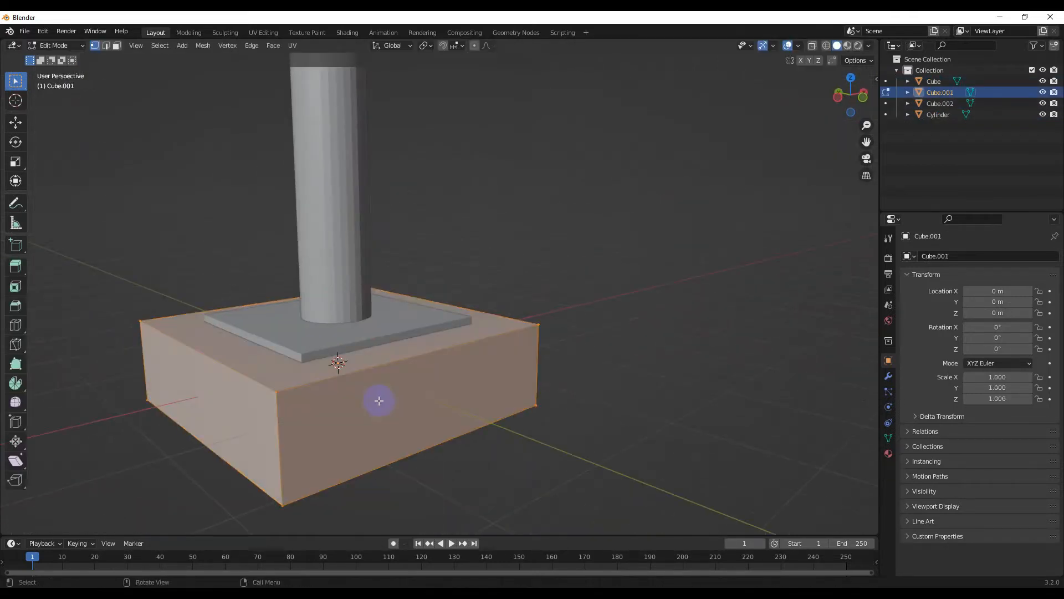
{"action": "left_click", "coordinate": [116, 46]}
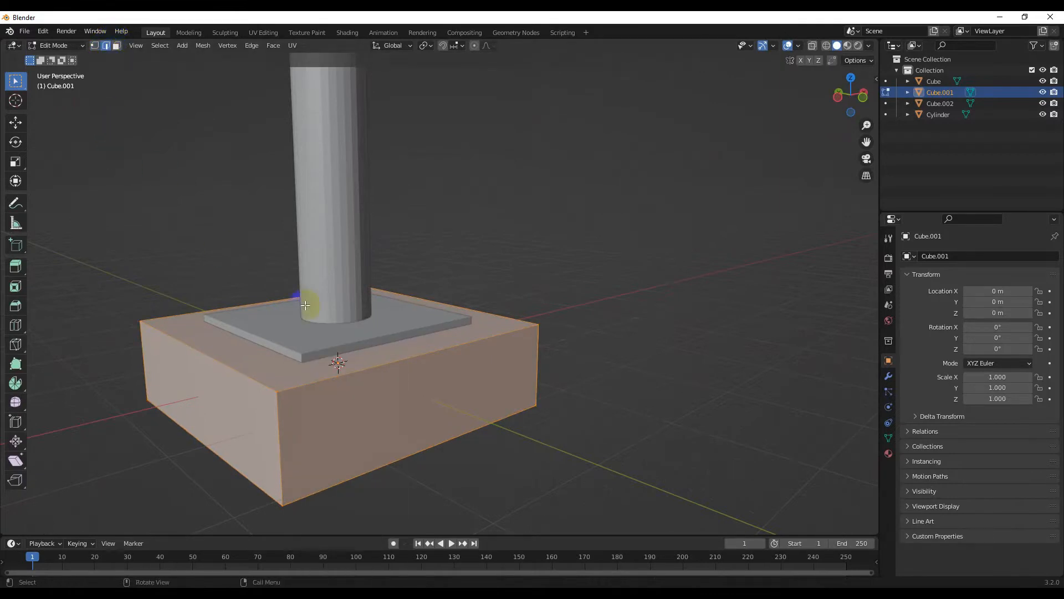
{"action": "key", "text": "ctrl+b"}
{"action": "left_click", "coordinate": [374, 349]}
{"action": "key", "text": "Tab"}
Apply the scale of the upper base plate and bevel its edges.
{"action": "left_click", "coordinate": [419, 327]}
{"action": "key", "text": "ctrl+a"}
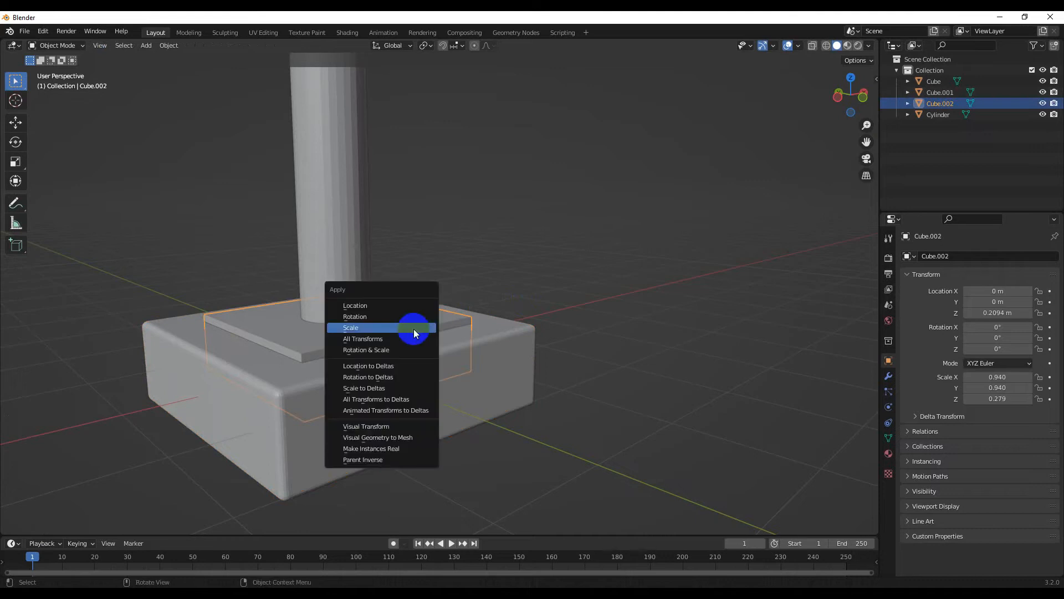
{"action": "left_click", "coordinate": [413, 328]}
{"action": "key", "text": "Tab"}
{"action": "key", "text": "e"}
{"action": "left_click", "coordinate": [396, 335]}
{"action": "key", "text": "Tab"}
Add a cylinder mesh at the base with 6 vertices for a hexagonal bolt head.
{"action": "middle_click_drag", "start_coordinate": [384, 332], "coordinate": [395, 365]}
{"action": "scroll", "coordinate": [370, 354], "scroll_direction": "down", "scroll_amount": 3}
{"action": "left_click", "coordinate": [484, 344]}
{"action": "scroll", "coordinate": [483, 345], "scroll_direction": "up", "scroll_amount": 2}
{"action": "middle_click_drag", "start_coordinate": [483, 345], "coordinate": [452, 324]}
{"action": "scroll", "coordinate": [452, 324], "scroll_direction": "up", "scroll_amount": 1}
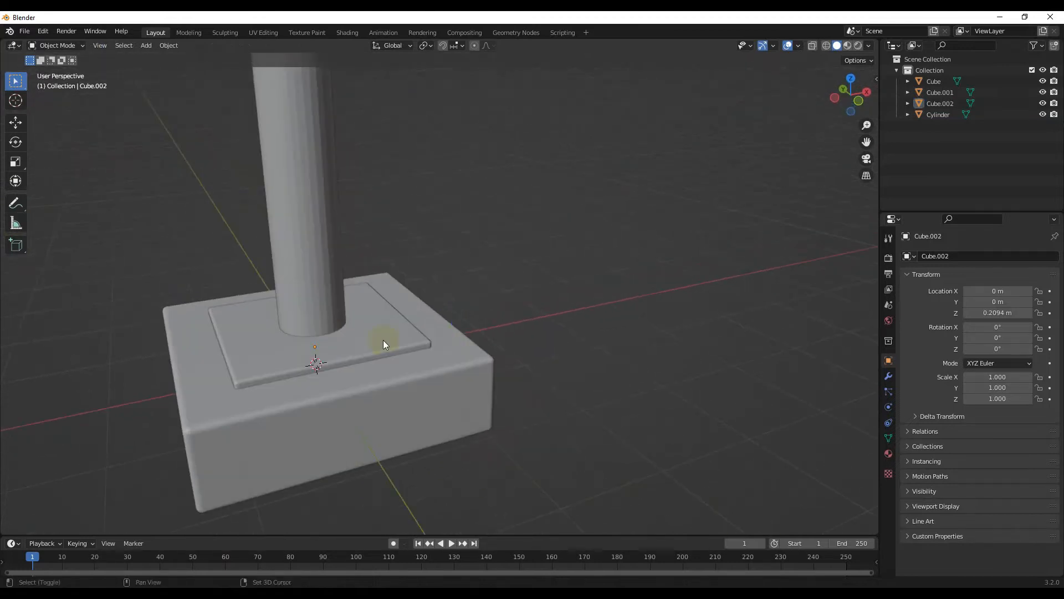
{"action": "key", "text": "shift+a"}
{"action": "mouse_move", "coordinate": [383, 341]}
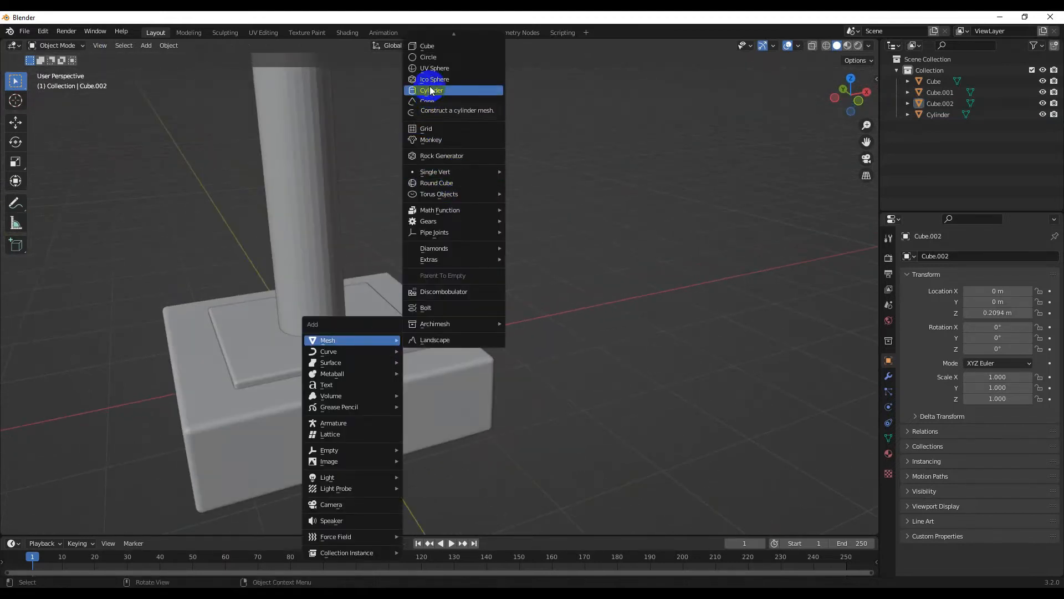
{"action": "left_click", "coordinate": [431, 94]}
{"action": "left_click", "coordinate": [53, 526]}
{"action": "left_click_drag", "start_coordinate": [144, 393], "coordinate": [125, 386]}
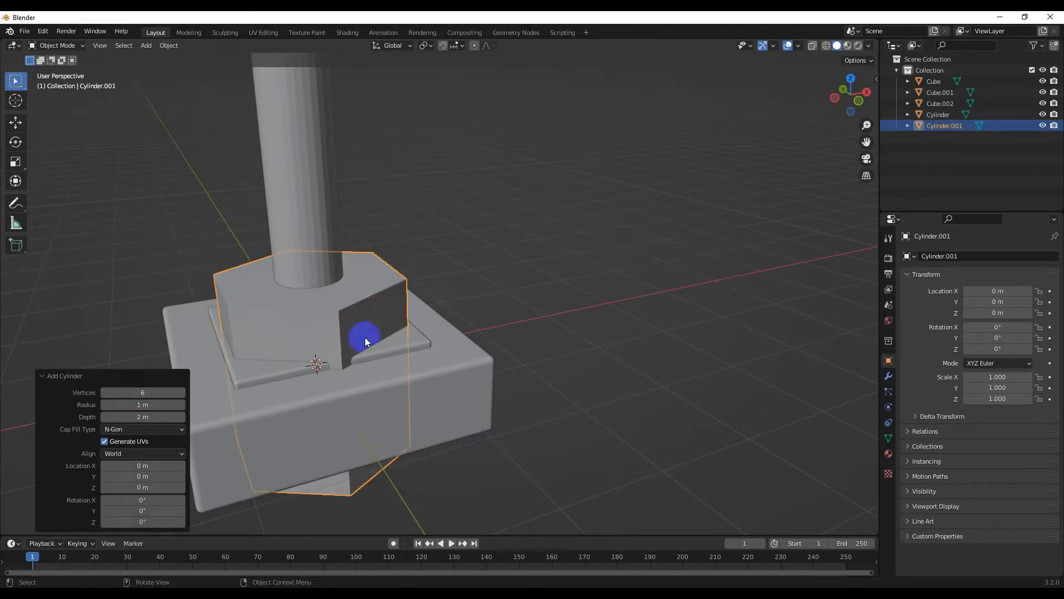
Shrink the hexagonal cylinder to a scale of about 0.128 and raise it along Z to about 0.446 m.
{"action": "key", "text": "s"}
{"action": "left_click", "coordinate": [372, 358]}
{"action": "key", "text": "KP_1"}
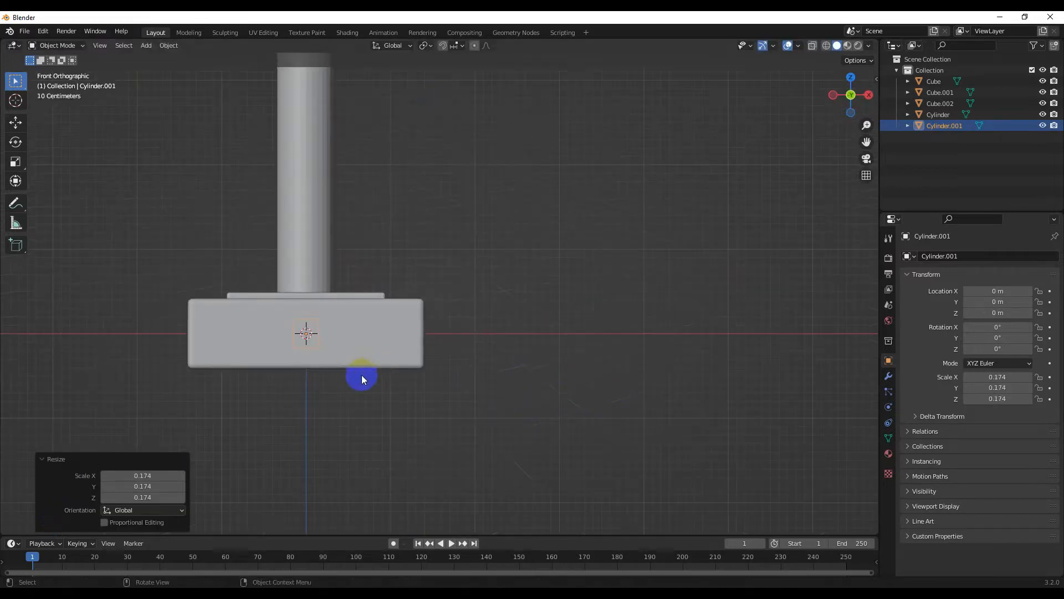
{"action": "key", "text": "g"}
{"action": "key", "text": "z"}
{"action": "left_click", "coordinate": [368, 336]}
{"action": "key", "text": "s"}
{"action": "left_click", "coordinate": [423, 359]}
Move the hexagonal bolt near a corner of the upper plate, at about X -0.689 m and Y 0.669 m.
{"action": "middle_click_drag", "start_coordinate": [424, 361], "coordinate": [430, 440]}
{"action": "key", "text": "KP_7"}
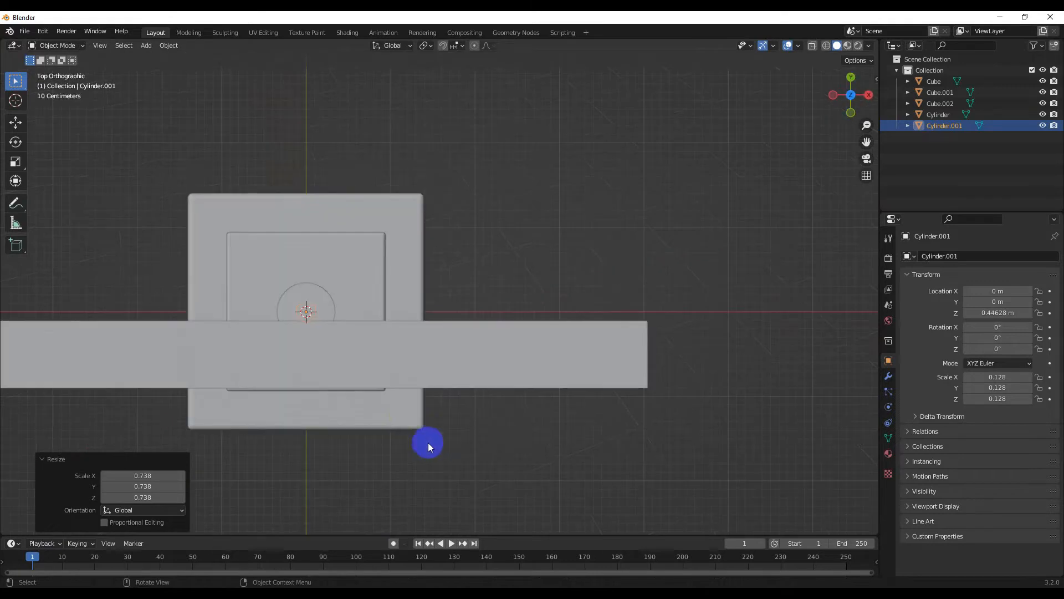
{"action": "key", "text": "g"}
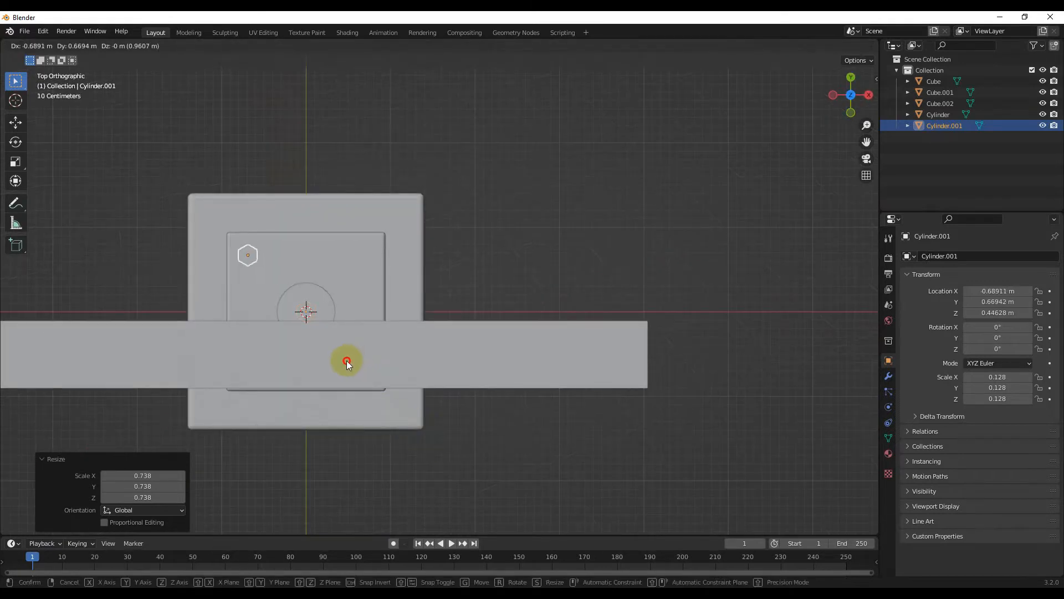
{"action": "left_click", "coordinate": [347, 360]}
Shrink the bolt to a scale of about 0.074 and raise it along Z to about 0.473 m.
{"action": "key", "text": "KP_1"}
{"action": "scroll", "coordinate": [355, 370], "scroll_direction": "up", "scroll_amount": 3}
{"action": "middle_click_drag", "start_coordinate": [166, 384], "coordinate": [561, 470]}
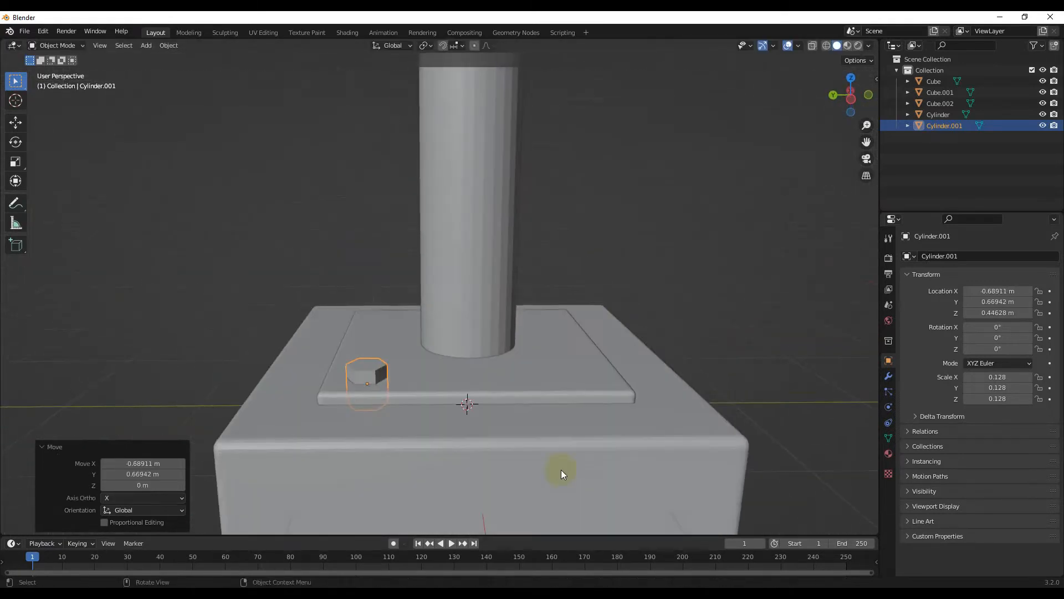
{"action": "key", "text": "s"}
{"action": "left_click", "coordinate": [486, 441]}
{"action": "key", "text": "KP_1"}
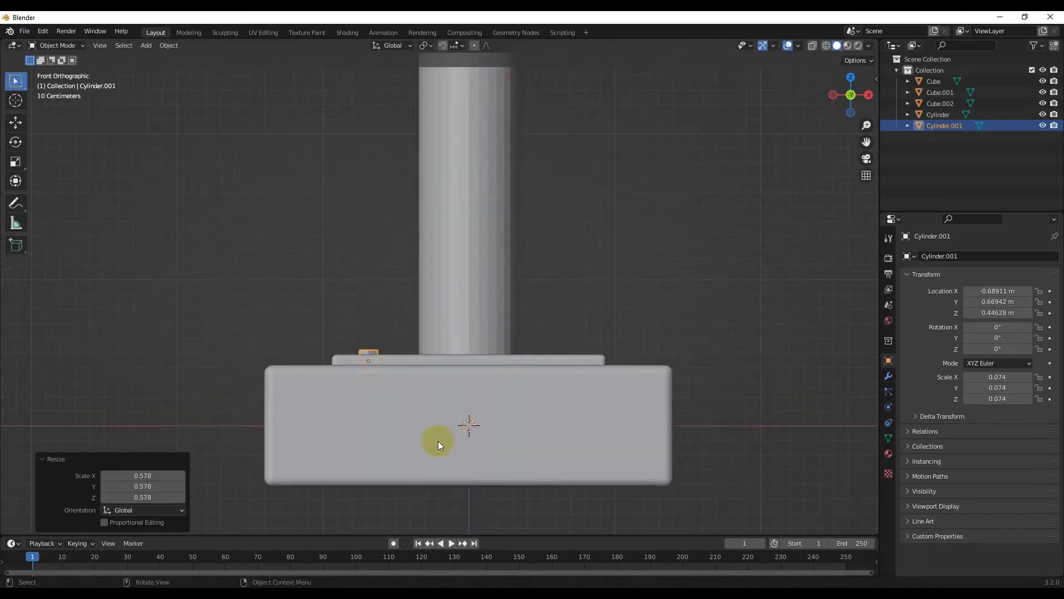
{"action": "key", "text": "g"}
{"action": "key", "text": "z"}
{"action": "left_click", "coordinate": [439, 437]}
Shift the bolt closer to the plate's corner, at about X -0.738 m and Y 0.745 m.
{"action": "middle_click_drag", "start_coordinate": [439, 436], "coordinate": [404, 466]}
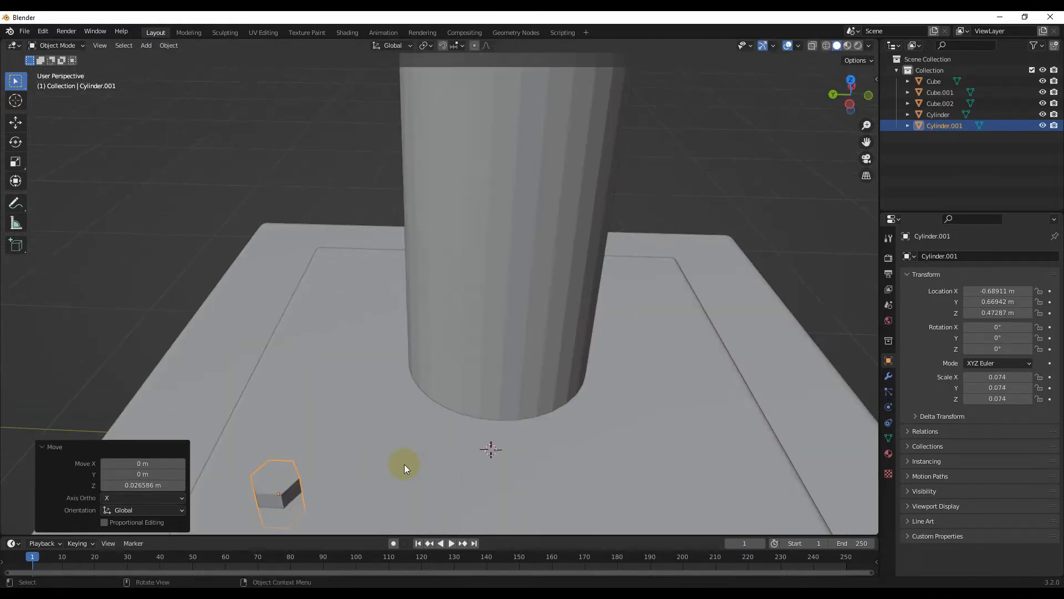
{"action": "key", "text": "KP_7"}
{"action": "key", "text": "g"}
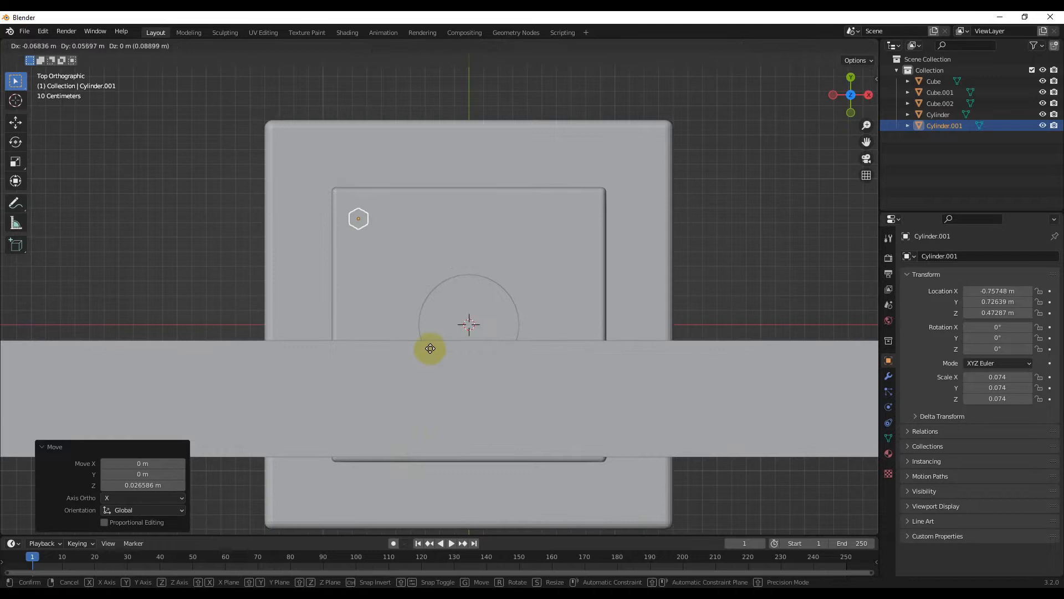
{"action": "left_click", "coordinate": [433, 345]}
Apply the bolt's scale and bevel its edges with a width of about 0.0077 m and 5 segments.
{"action": "middle_click_drag", "start_coordinate": [432, 345], "coordinate": [373, 390]}
{"action": "key", "text": "ctrl+a"}
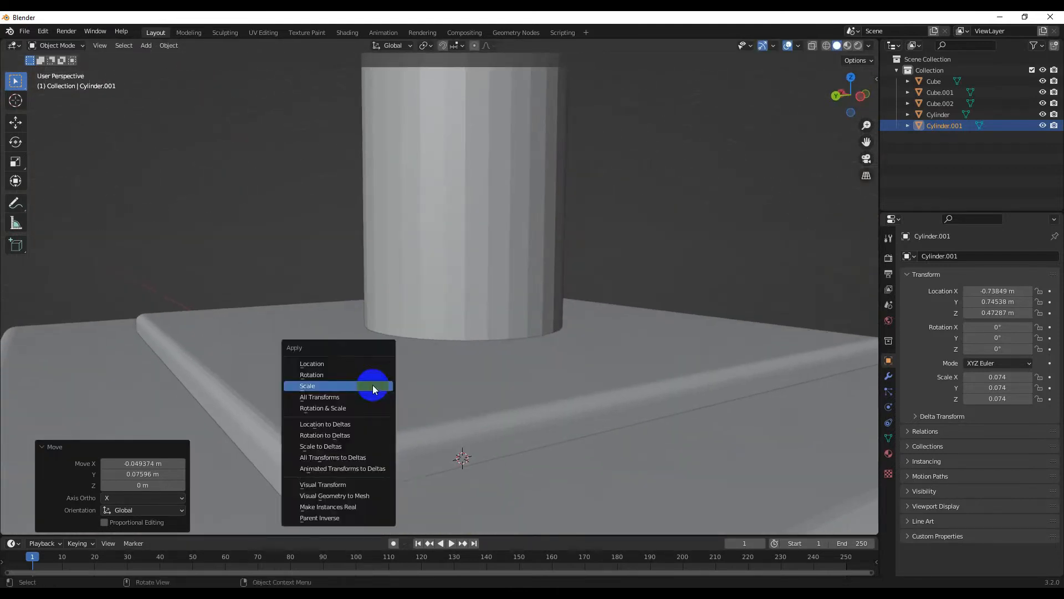
{"action": "left_click", "coordinate": [372, 384]}
{"action": "key", "text": "Tab"}
{"action": "key", "text": "ctrl+b"}
{"action": "left_click", "coordinate": [381, 384]}
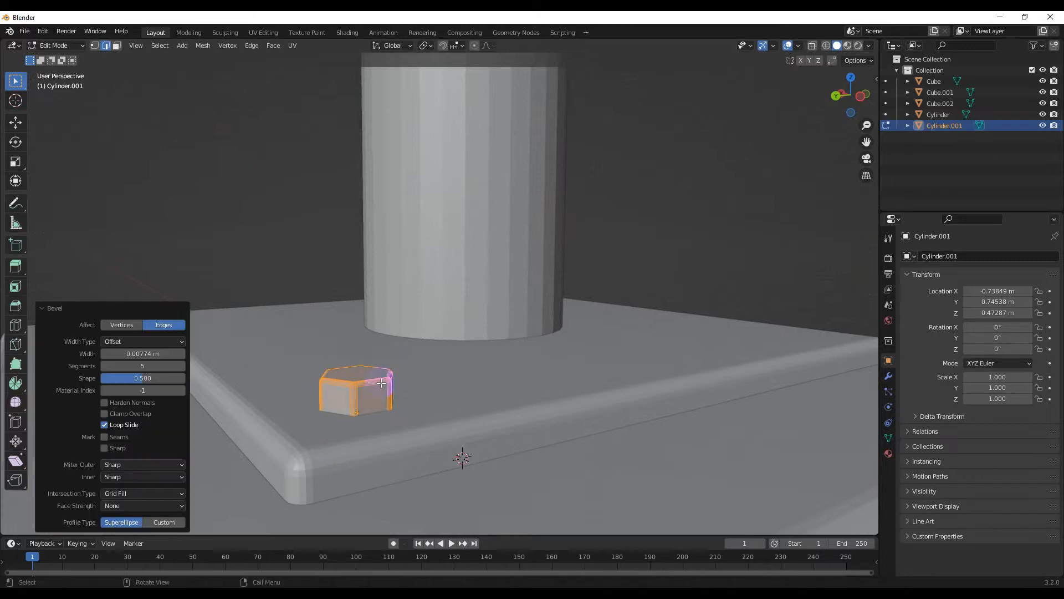
Shade the hexagonal bolt smooth and enable Auto Smooth at 30° for it.
{"action": "key", "text": "Tab"}
{"action": "middle_click_drag", "start_coordinate": [382, 383], "coordinate": [376, 396]}
{"action": "left_click", "coordinate": [409, 361]}
{"action": "right_click", "coordinate": [410, 362]}
{"action": "left_click", "coordinate": [410, 362]}
{"action": "left_click", "coordinate": [380, 355]}
{"action": "left_click", "coordinate": [888, 438]}
{"action": "left_click", "coordinate": [936, 470]}
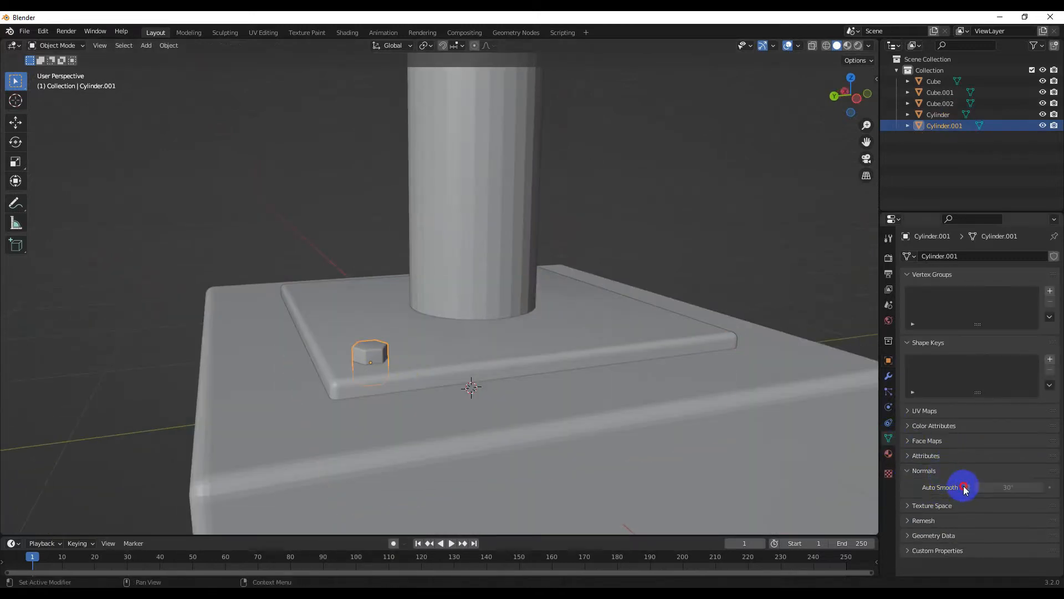
{"action": "left_click", "coordinate": [547, 353]}
{"action": "left_click", "coordinate": [685, 435]}
{"action": "right_click", "coordinate": [681, 434]}
{"action": "left_click", "coordinate": [679, 383]}
{"action": "left_click", "coordinate": [395, 360]}
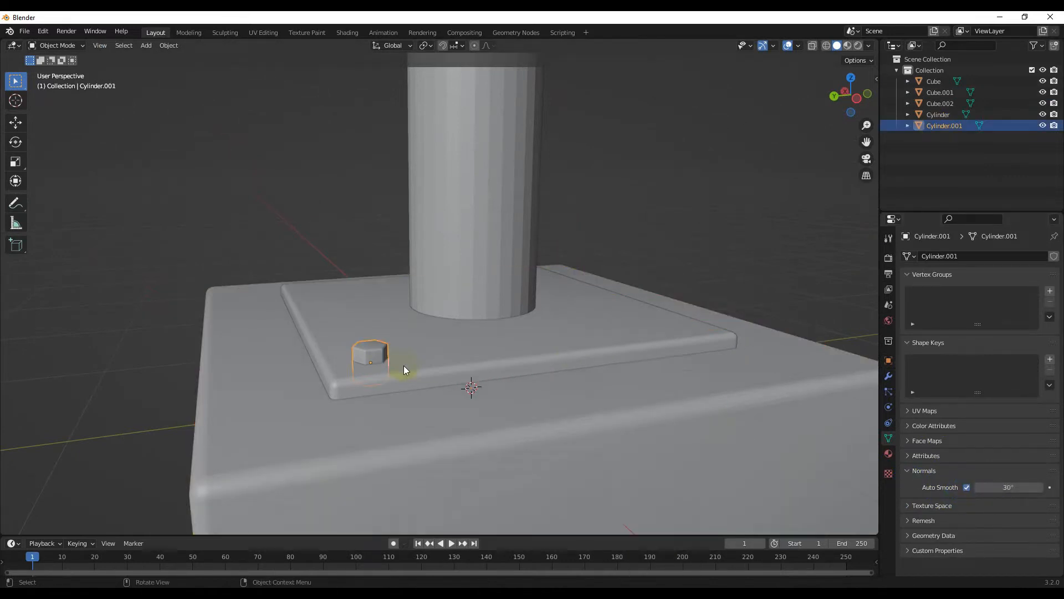
Duplicate the bolt along the X axis to the neighbouring corner of the upper plate.
{"action": "key", "text": "KP_7"}
{"action": "key", "text": "shift+d"}
{"action": "key", "text": "x"}
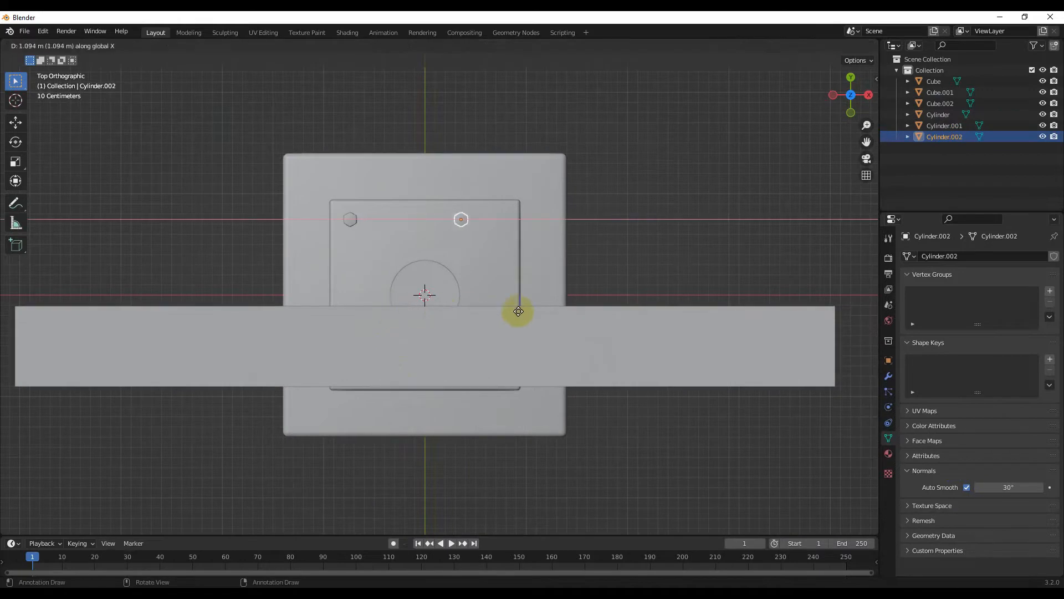
{"action": "left_click", "coordinate": [544, 314]}
Duplicate both bolts together and place the copies at the two opposite corners of the upper plate.
{"action": "left_click", "coordinate": [348, 222], "text": "shift"}
{"action": "middle_click_drag", "start_coordinate": [348, 222], "coordinate": [478, 338]}
{"action": "key", "text": "shift+d"}
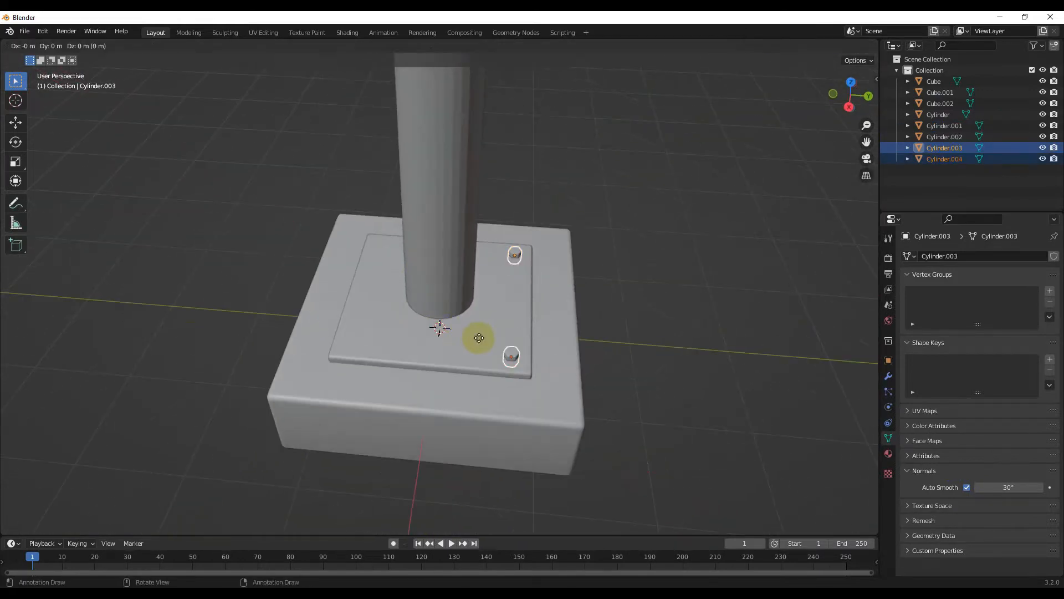
{"action": "left_click", "coordinate": [332, 335]}
{"action": "scroll", "coordinate": [403, 341], "scroll_direction": "up", "scroll_amount": 2}
{"action": "middle_click_drag", "start_coordinate": [354, 338], "coordinate": [435, 357]}
{"action": "left_click", "coordinate": [774, 328]}
Thin the sign board by scaling it along Y by about 0.728 and apply its scale.
{"action": "scroll", "coordinate": [653, 377], "scroll_direction": "down", "scroll_amount": 5}
{"action": "middle_click_drag", "start_coordinate": [504, 438], "coordinate": [433, 407]}
{"action": "left_click", "coordinate": [394, 338]}
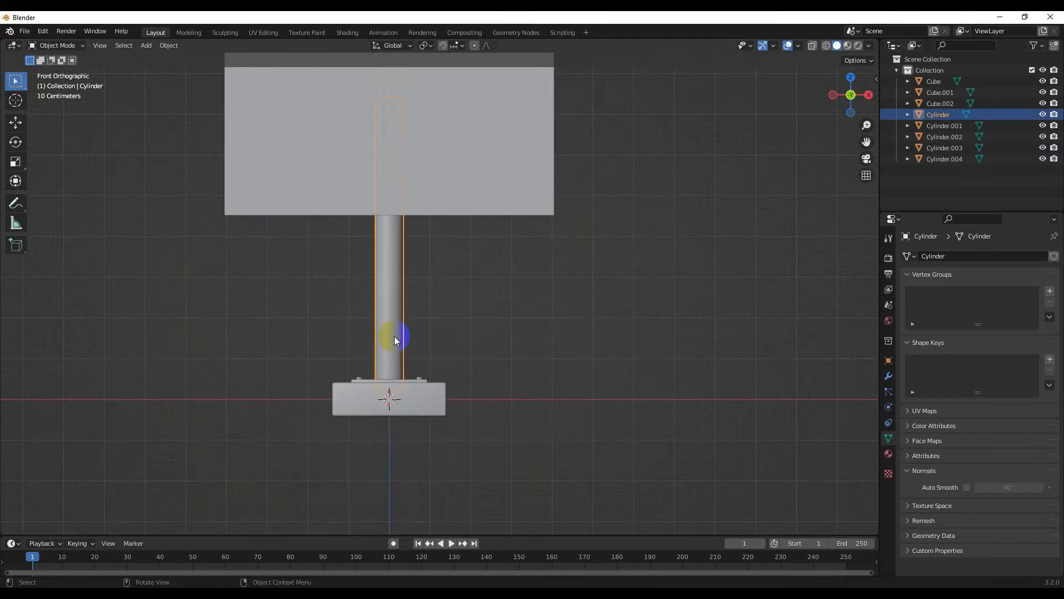
{"action": "middle_click_drag", "start_coordinate": [505, 357], "coordinate": [357, 320]}
{"action": "left_click", "coordinate": [357, 320]}
{"action": "key", "text": "s"}
{"action": "key", "text": "y"}
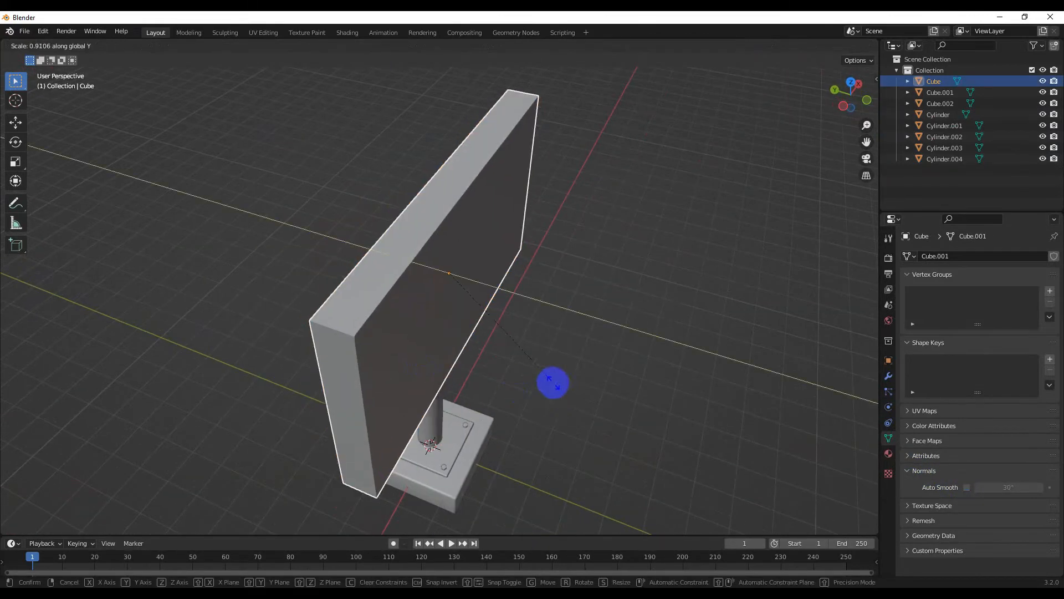
{"action": "left_click", "coordinate": [523, 368]}
{"action": "key", "text": "KP_7"}
{"action": "middle_click_drag", "start_coordinate": [530, 371], "coordinate": [420, 313]}
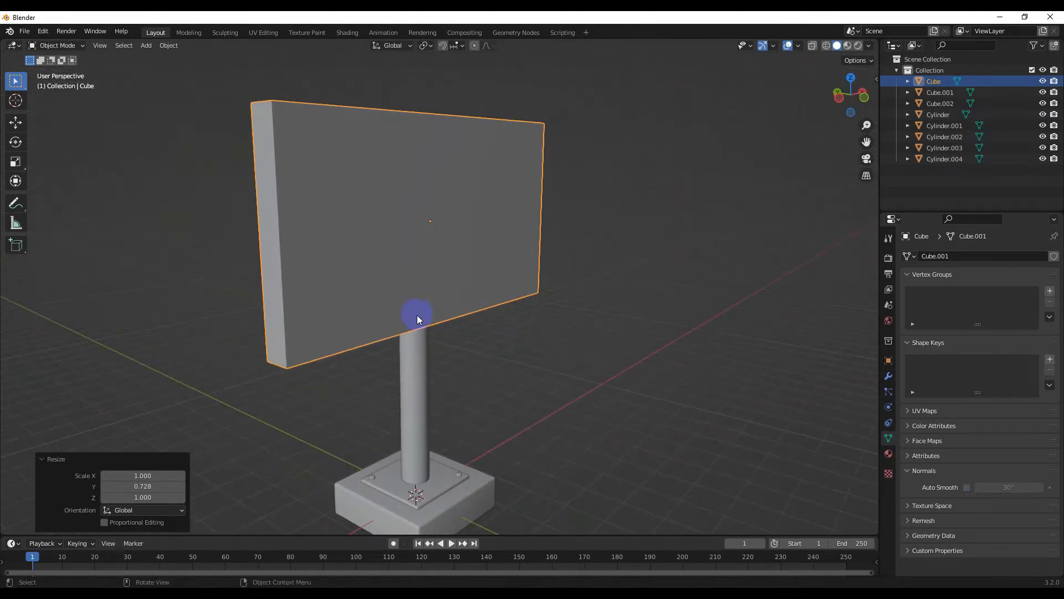
{"action": "key", "text": "ctrl+a"}
{"action": "left_click", "coordinate": [417, 315]}
Bevel the sign board's four outer corner edges with a width of about 0.113 m and 5 segments.
{"action": "key", "text": "Tab"}
{"action": "left_click", "coordinate": [258, 101]}
{"action": "left_click", "coordinate": [276, 365], "text": "shift"}
{"action": "middle_click_drag", "start_coordinate": [276, 366], "coordinate": [464, 377]}
{"action": "left_click", "coordinate": [485, 341], "text": "shift"}
{"action": "left_click", "coordinate": [471, 213], "text": "shift"}
{"action": "middle_click_drag", "start_coordinate": [471, 212], "coordinate": [574, 261]}
{"action": "key", "text": "ctrl+b"}
{"action": "scroll", "coordinate": [522, 244], "scroll_direction": "up", "scroll_amount": 4}
{"action": "left_click", "coordinate": [531, 247]}
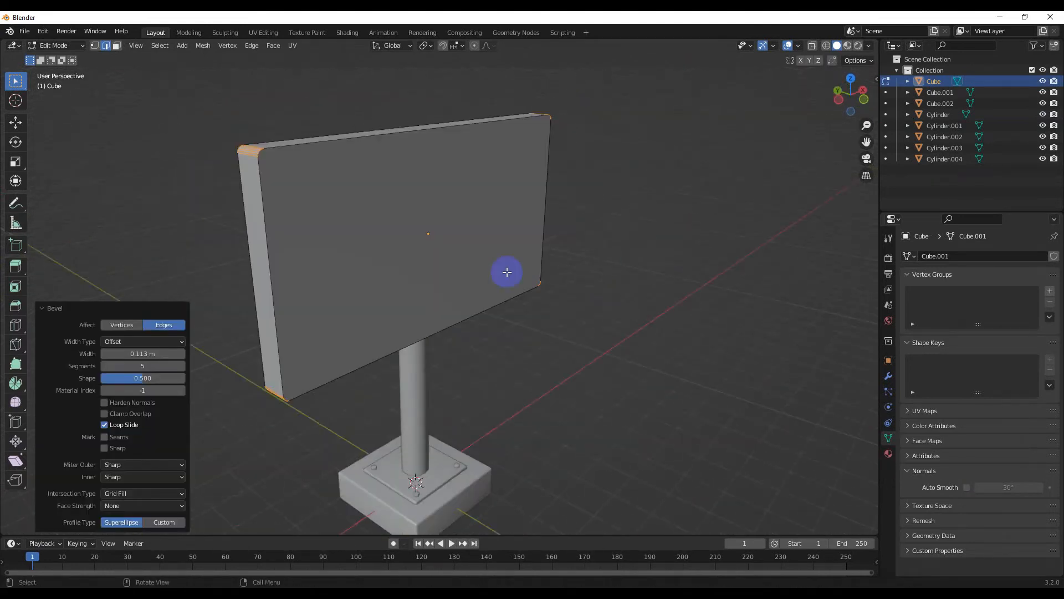
Try to inset the rounded board's front face and undo back to the square-cornered board.
{"action": "key", "text": "Tab"}
{"action": "key", "text": "KP_1"}
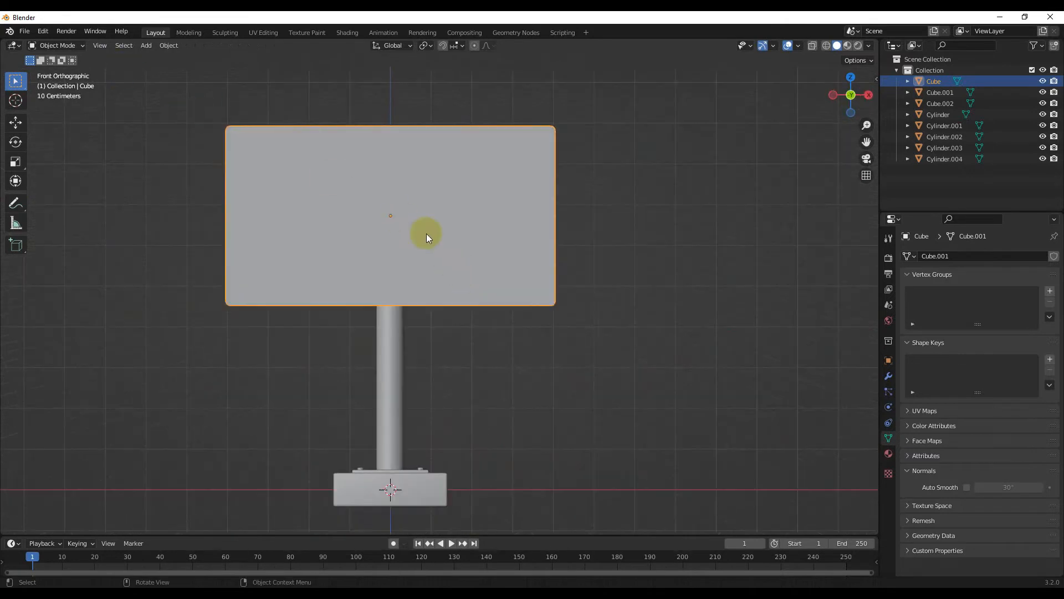
{"action": "key", "text": "Tab"}
{"action": "key", "text": "i"}
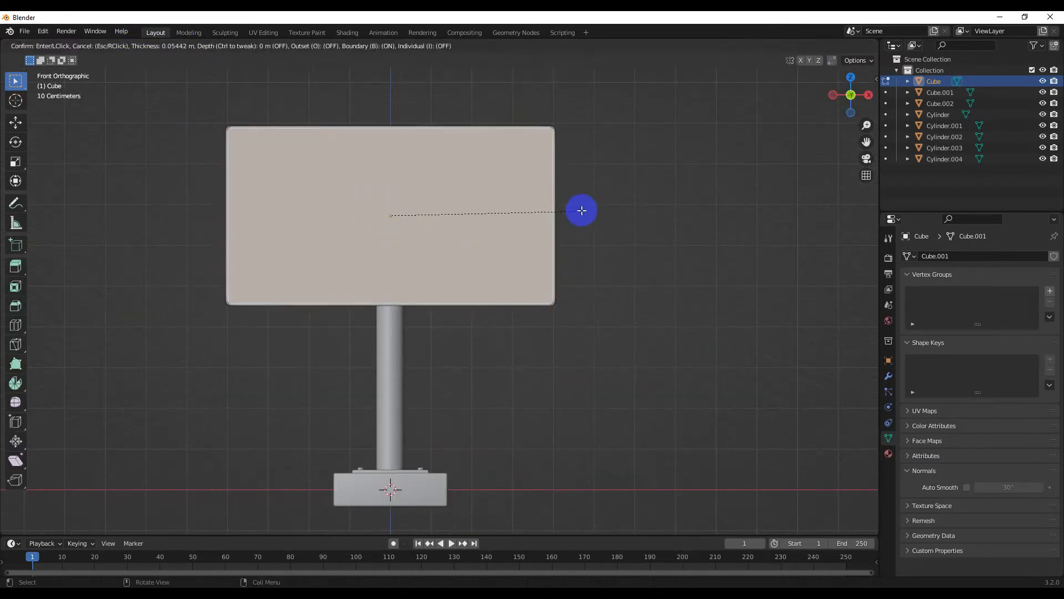
{"action": "left_click", "coordinate": [560, 226]}
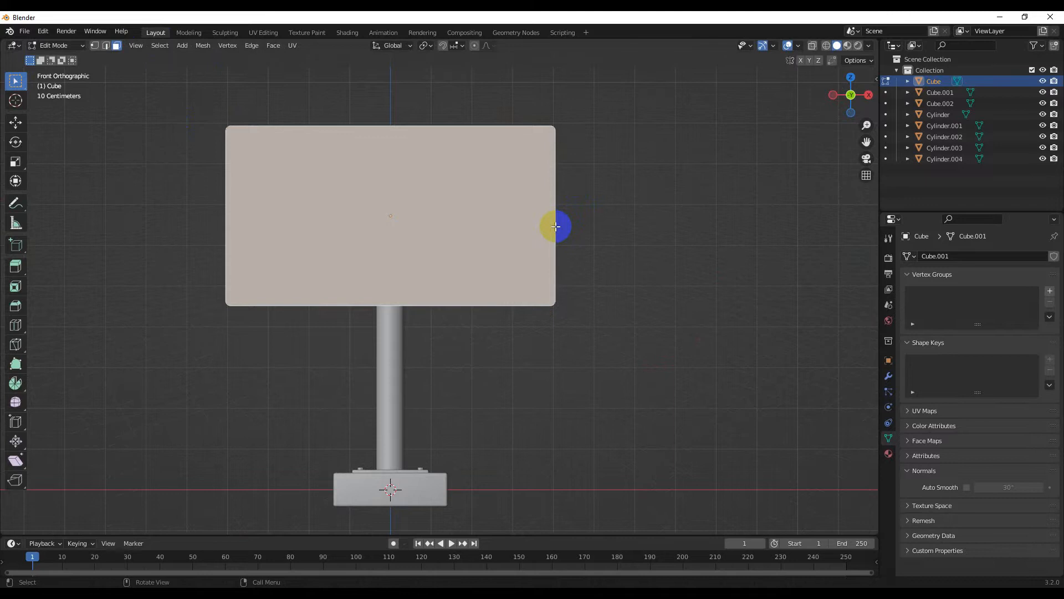
{"action": "key", "text": "alt+a"}
{"action": "key", "text": "2"}
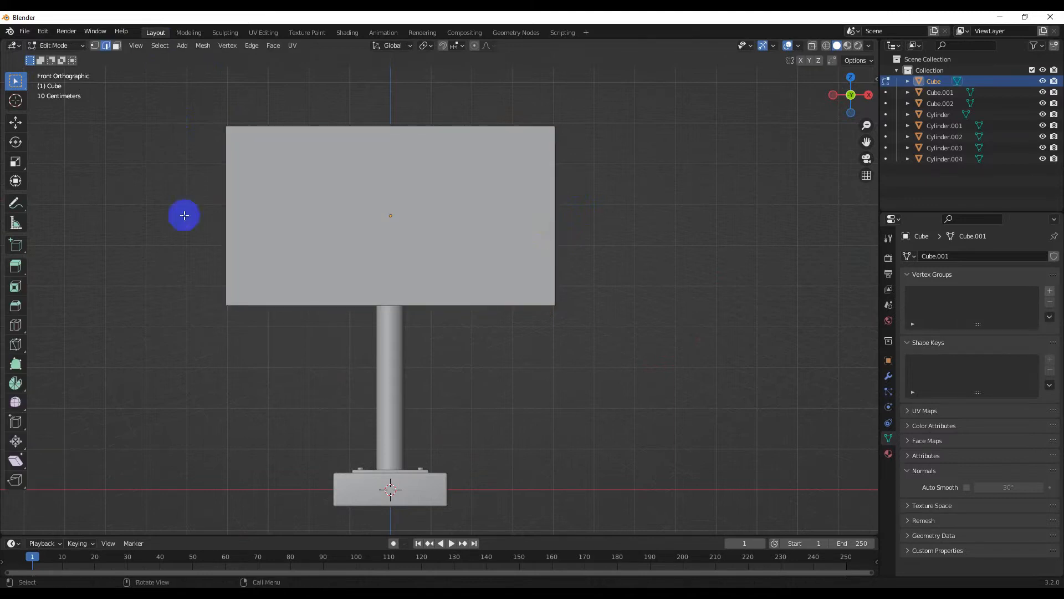
Inset the sign board's front face by about 0.314 m to form a frame.
{"action": "left_click", "coordinate": [268, 137]}
{"action": "key", "text": "i"}
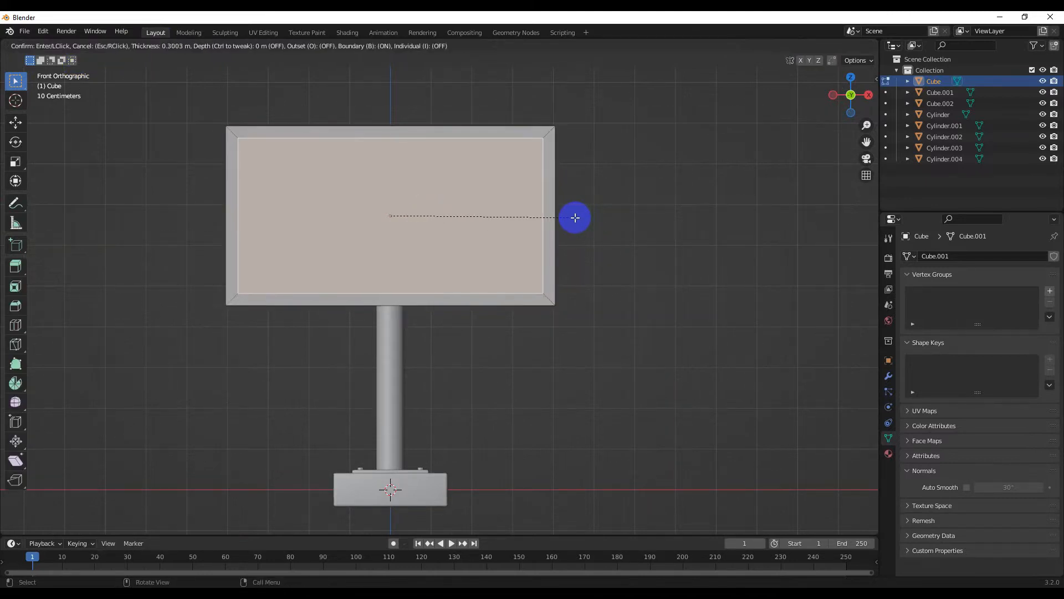
{"action": "left_click", "coordinate": [574, 217]}
{"action": "key", "text": "KP_3"}
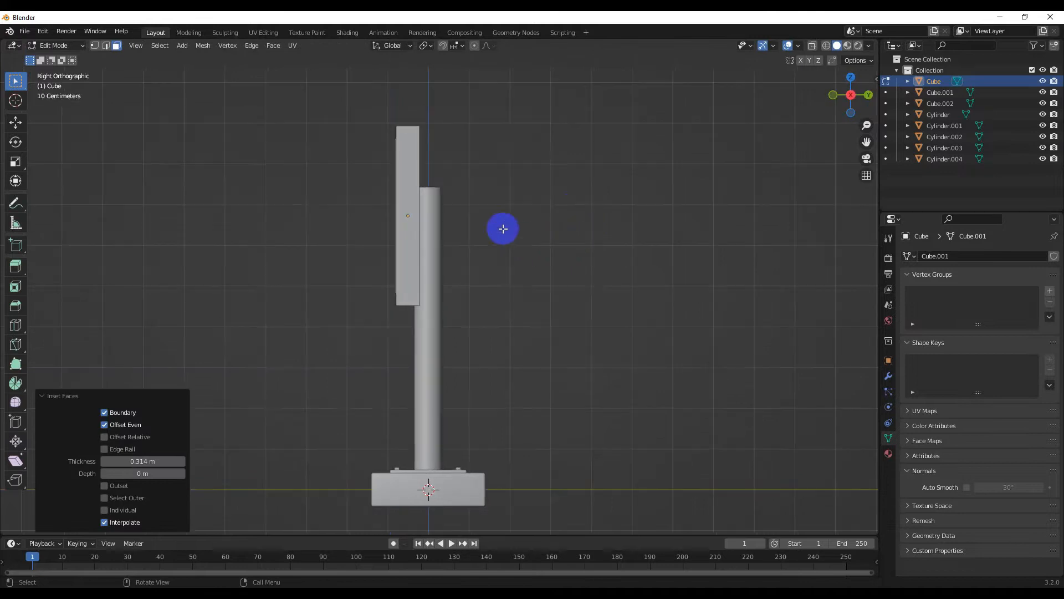
Extrude the inset front face about 0.15 m along Y into the board to recess the panel.
{"action": "left_click", "coordinate": [813, 46]}
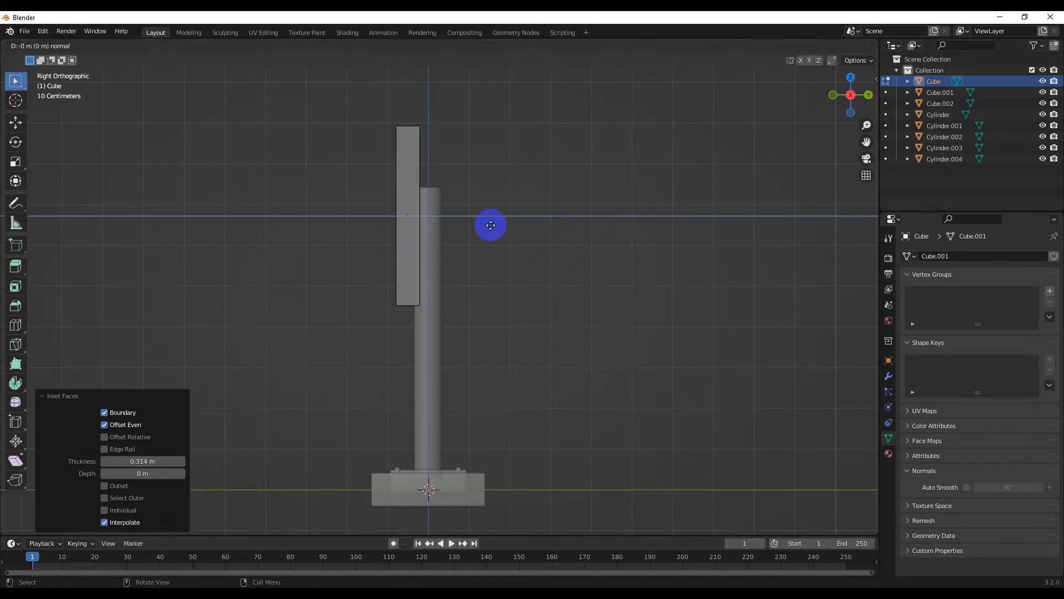
{"action": "left_click", "coordinate": [450, 244]}
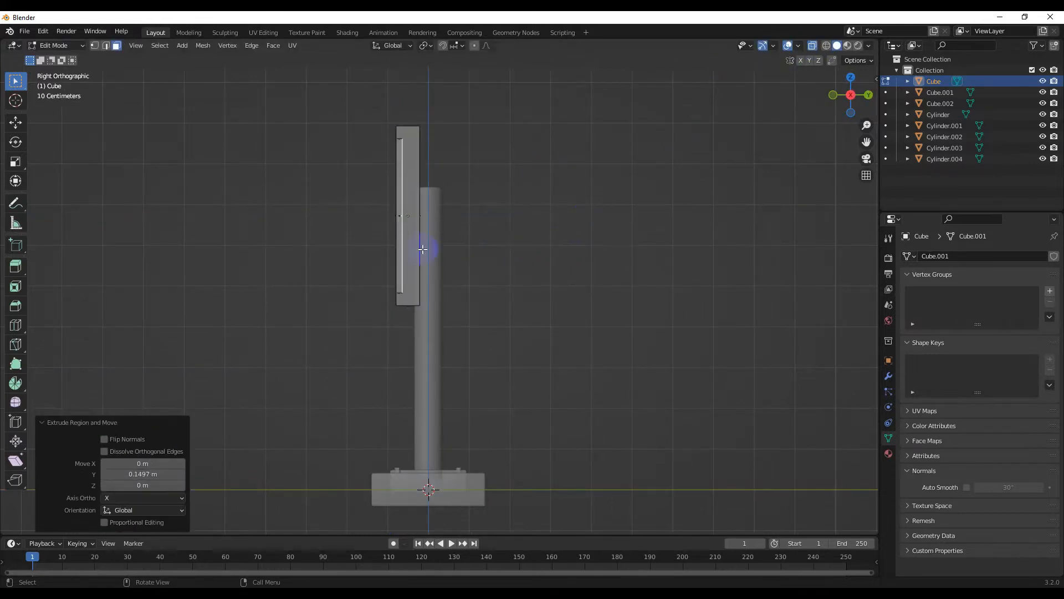
{"action": "middle_click_drag", "start_coordinate": [450, 244], "coordinate": [602, 233]}
{"action": "left_click", "coordinate": [813, 45]}
Bevel the four outer corner edges of the framed sign board.
{"action": "middle_click_drag", "start_coordinate": [344, 166], "coordinate": [402, 307], "text": "shift"}
{"action": "middle_click_drag", "start_coordinate": [402, 308], "coordinate": [409, 326]}
{"action": "scroll", "coordinate": [410, 327], "scroll_direction": "up", "scroll_amount": 3}
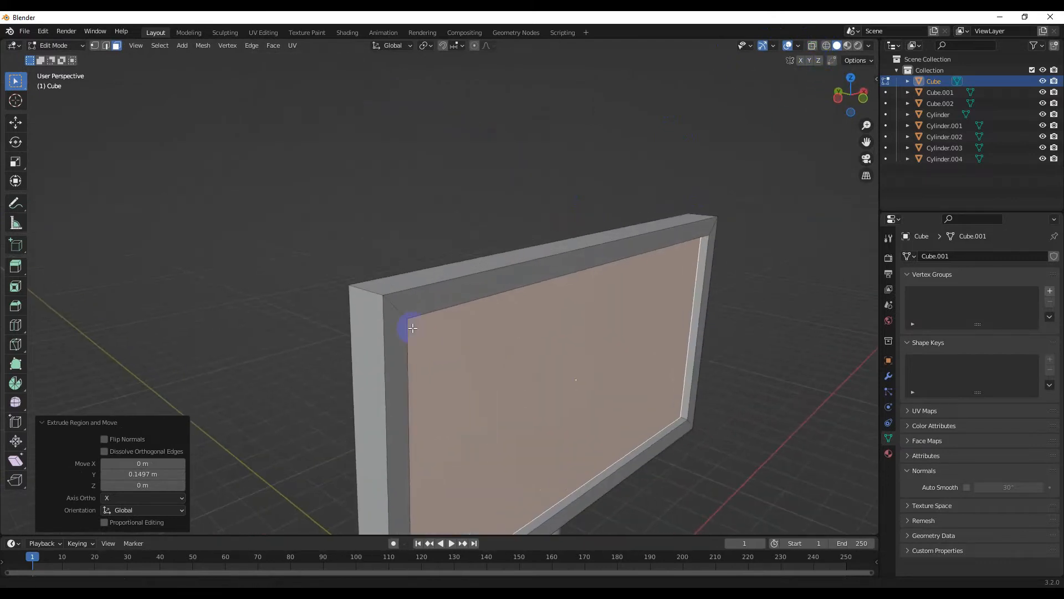
{"action": "left_click", "coordinate": [116, 48]}
{"action": "middle_click_drag", "start_coordinate": [356, 298], "coordinate": [423, 368]}
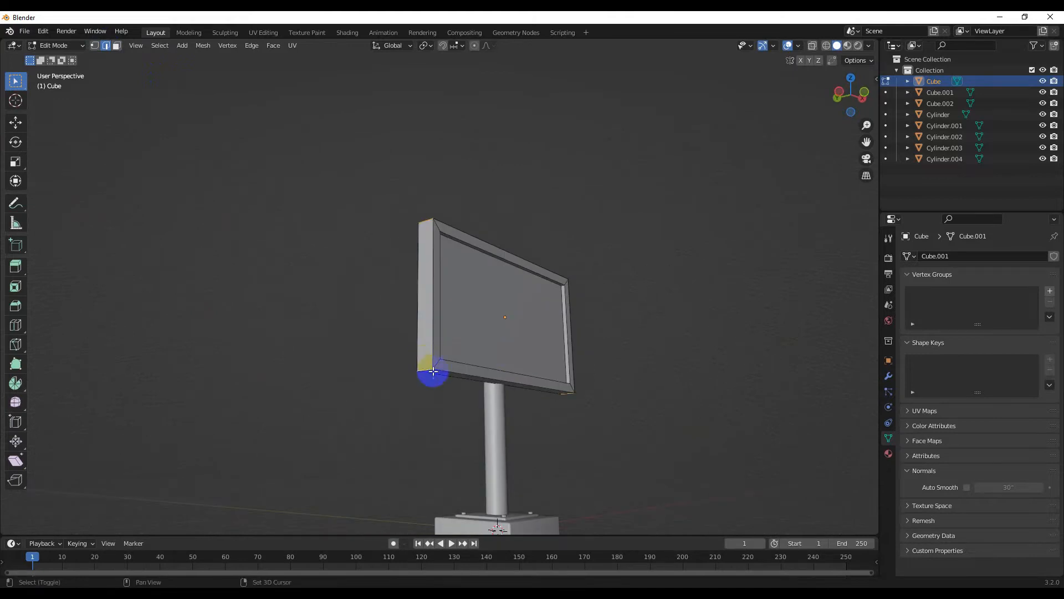
{"action": "key", "text": "KP_1"}
{"action": "middle_click_drag", "start_coordinate": [368, 347], "coordinate": [377, 380]}
{"action": "key", "text": "ctrl+b"}
{"action": "left_click", "coordinate": [443, 399]}
{"action": "scroll", "coordinate": [444, 399], "scroll_direction": "down", "scroll_amount": 3}
{"action": "scroll", "coordinate": [415, 391], "scroll_direction": "up", "scroll_amount": 6}
Bevel the frame's outer and inner front edge loops with a width of about 0.0225 m and 5 segments.
{"action": "left_click", "coordinate": [380, 296]}
{"action": "middle_click_drag", "start_coordinate": [381, 296], "coordinate": [322, 282]}
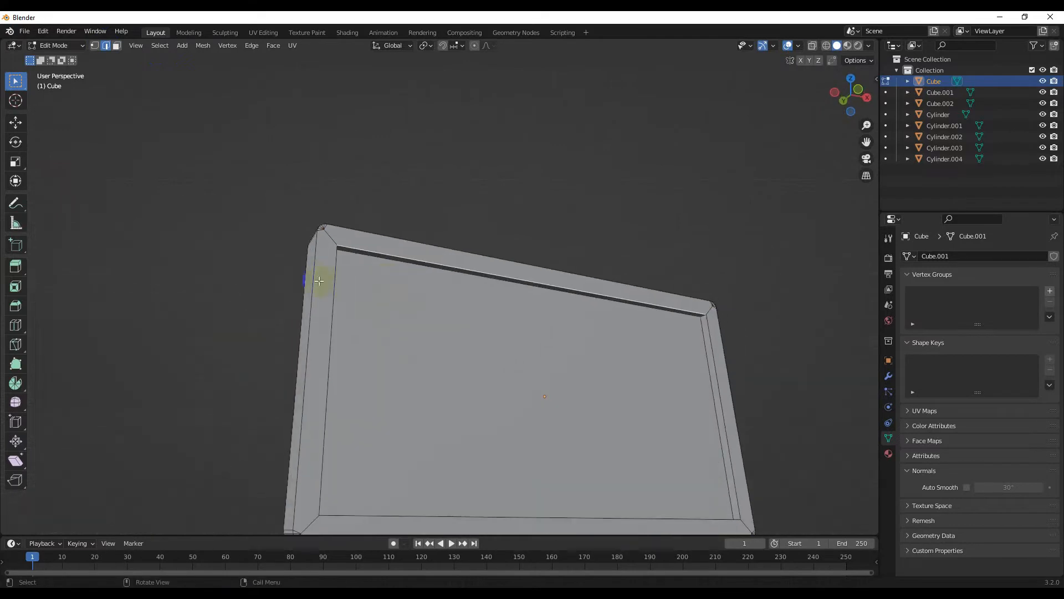
{"action": "key", "text": "ctrl+b"}
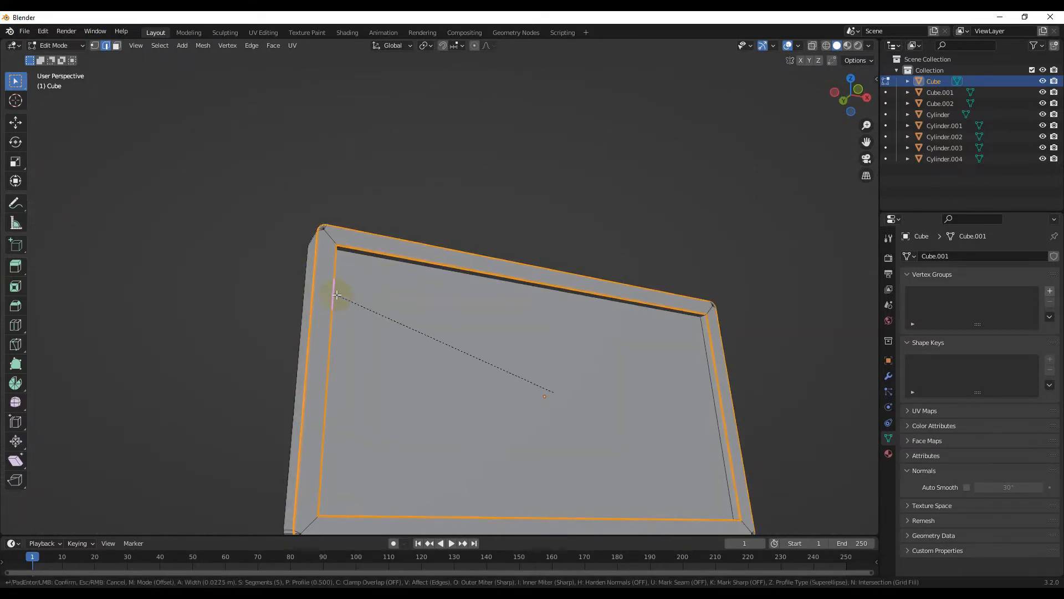
{"action": "left_click", "coordinate": [340, 293]}
{"action": "middle_click_drag", "start_coordinate": [340, 294], "coordinate": [461, 268]}
{"action": "left_click", "coordinate": [447, 256], "text": "alt"}
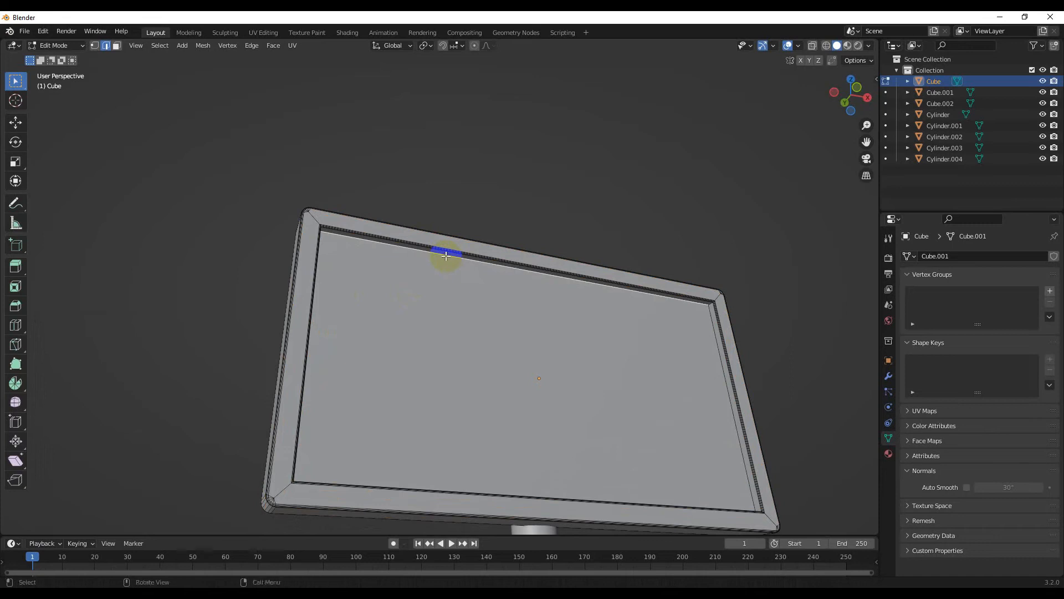
{"action": "middle_click_drag", "start_coordinate": [716, 309], "coordinate": [282, 351]}
{"action": "key", "text": "Tab"}
Duplicate the pole at a smaller scale and rotate the copy 90° about Y into a horizontal bar.
{"action": "middle_click_drag", "start_coordinate": [369, 351], "coordinate": [399, 379]}
{"action": "left_click", "coordinate": [399, 378]}
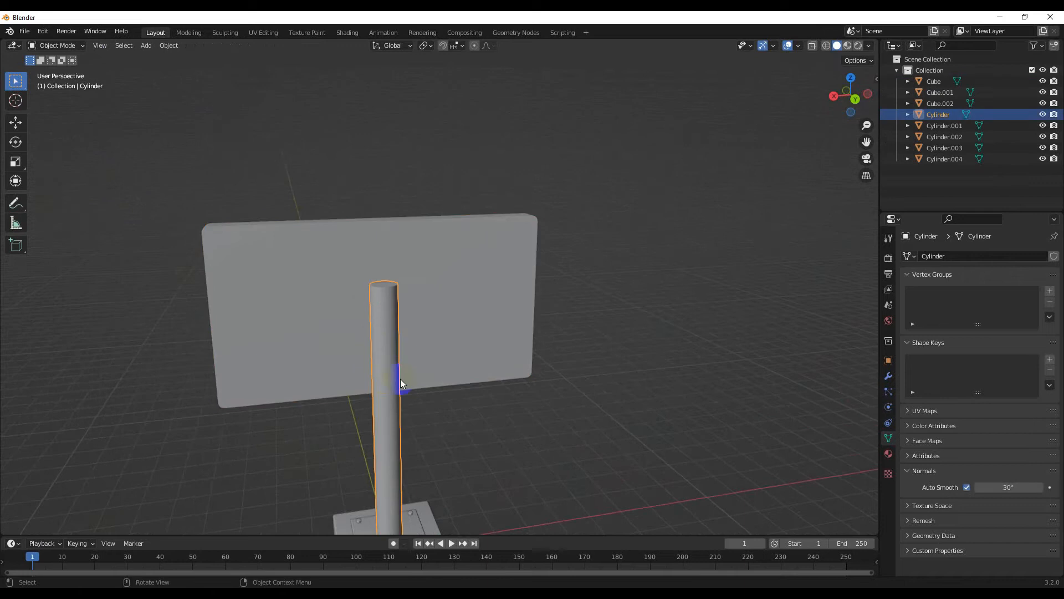
{"action": "key", "text": "shift+d"}
{"action": "key", "text": "s"}
{"action": "left_click", "coordinate": [557, 296]}
{"action": "type", "text": "ry90"}
{"action": "key", "text": "Return"}
Move the horizontal bar about -2.006 m along X and raise it behind the upper part of the sign board.
{"action": "key", "text": "g"}
{"action": "key", "text": "x"}
{"action": "left_click", "coordinate": [541, 356]}
{"action": "key", "text": "KP_1"}
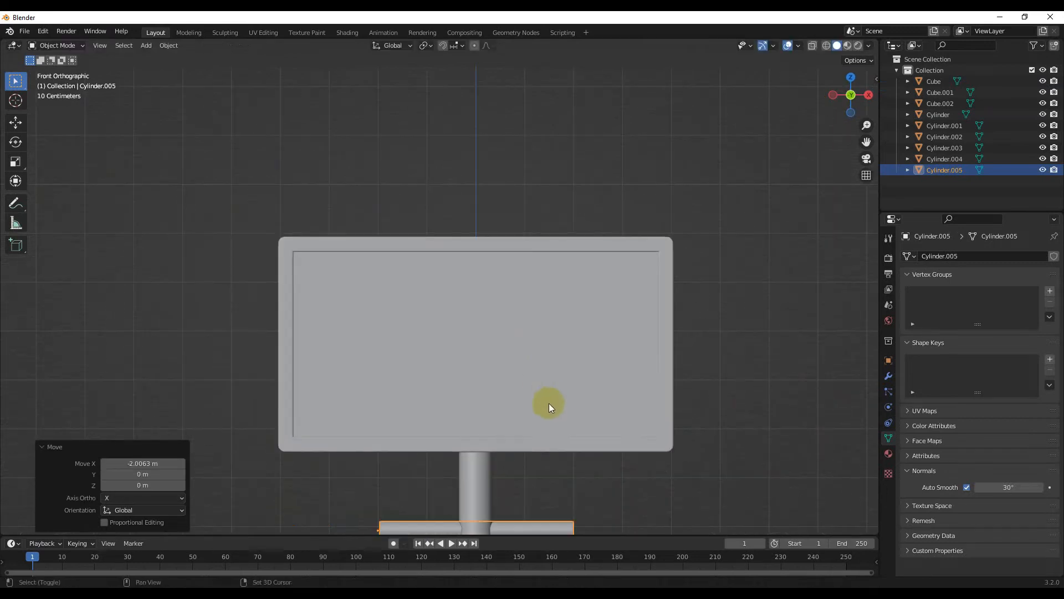
{"action": "middle_click_drag", "start_coordinate": [577, 531], "coordinate": [539, 380], "text": "shift"}
{"action": "key", "text": "g"}
{"action": "left_click", "coordinate": [531, 139]}
Adjust the bar's position and size behind the board, finishing with a uniform scale of about 0.645.
{"action": "key", "text": "s"}
{"action": "left_click", "coordinate": [633, 157]}
{"action": "key", "text": "x"}
{"action": "left_click", "coordinate": [554, 174]}
{"action": "key", "text": "s"}
{"action": "left_click", "coordinate": [522, 183]}
{"action": "middle_click_drag", "start_coordinate": [523, 183], "coordinate": [455, 241]}
Stretch the horizontal bar along X by about 1.869 so it nearly spans the sign board.
{"action": "key", "text": "KP_1"}
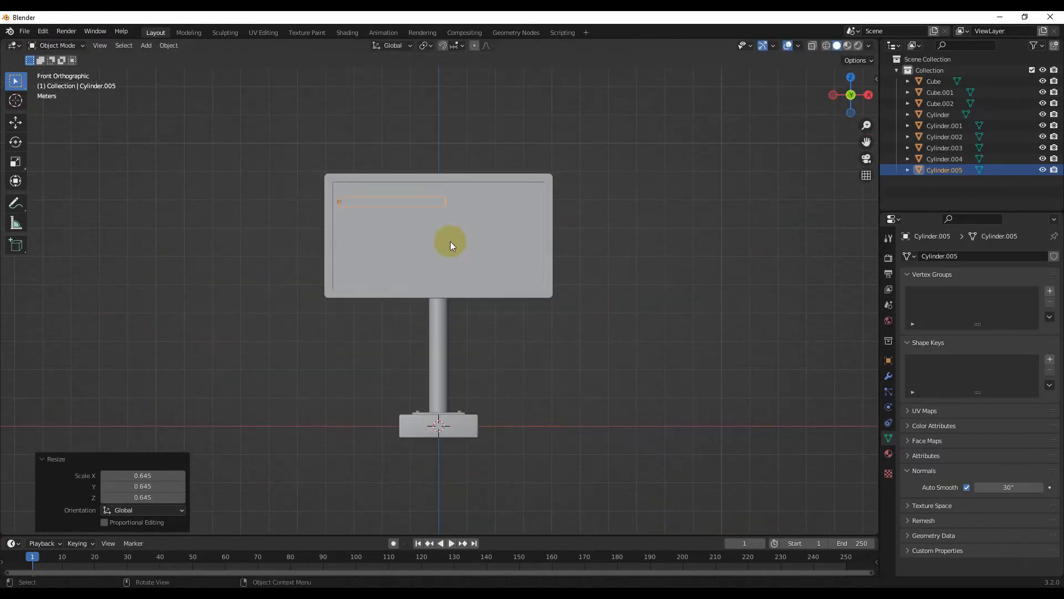
{"action": "key", "text": "s"}
{"action": "key", "text": "x"}
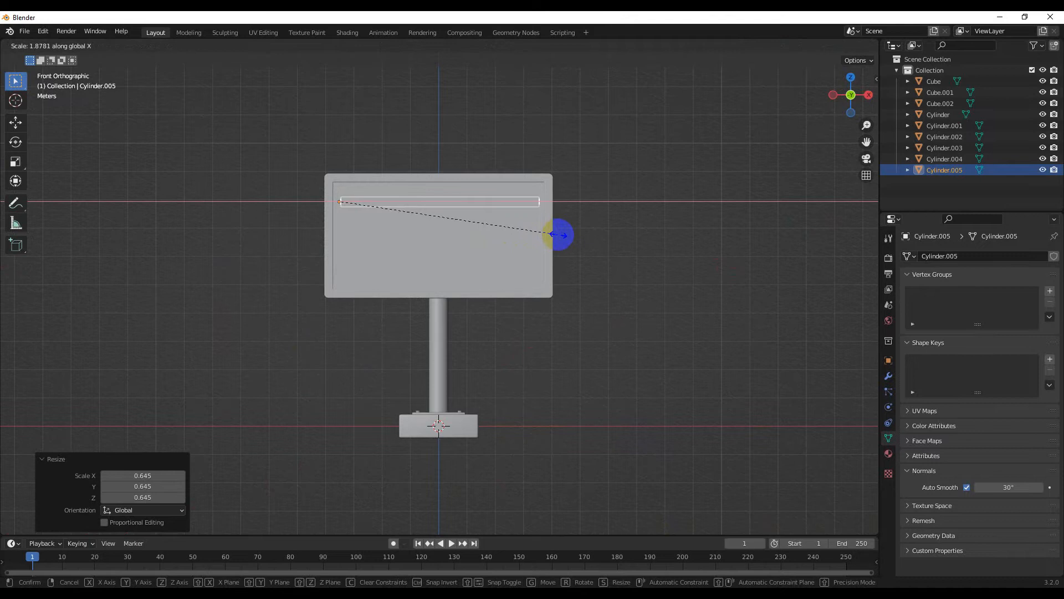
{"action": "left_click", "coordinate": [557, 234]}
Lower the horizontal bar along Z to the top of the pole.
{"action": "middle_click_drag", "start_coordinate": [557, 234], "coordinate": [306, 264]}
{"action": "scroll", "coordinate": [470, 287], "scroll_direction": "up", "scroll_amount": 5}
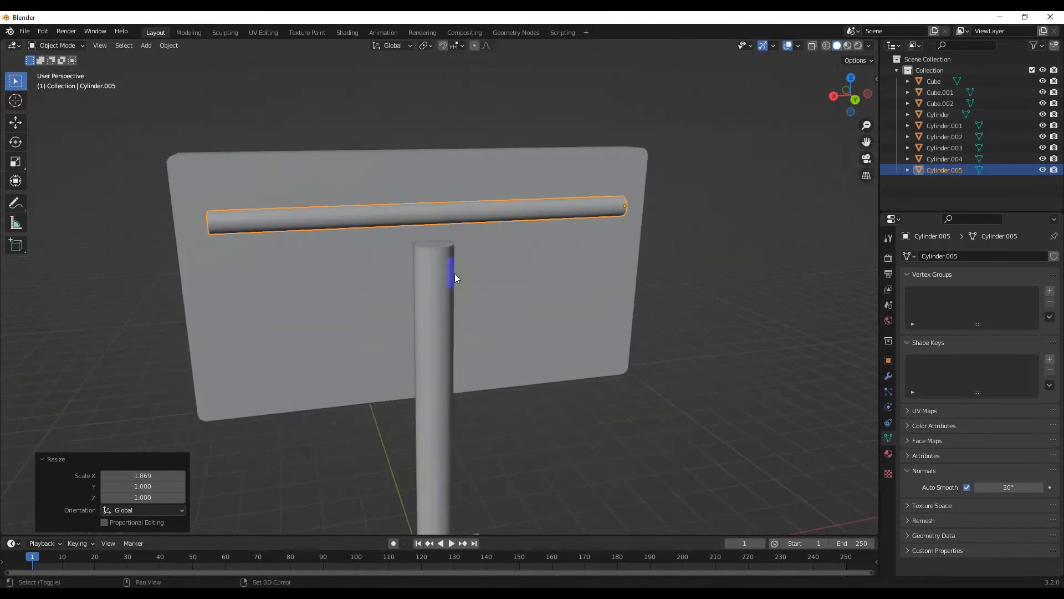
{"action": "middle_click_drag", "start_coordinate": [453, 332], "coordinate": [473, 328]}
{"action": "key", "text": "g"}
{"action": "key", "text": "z"}
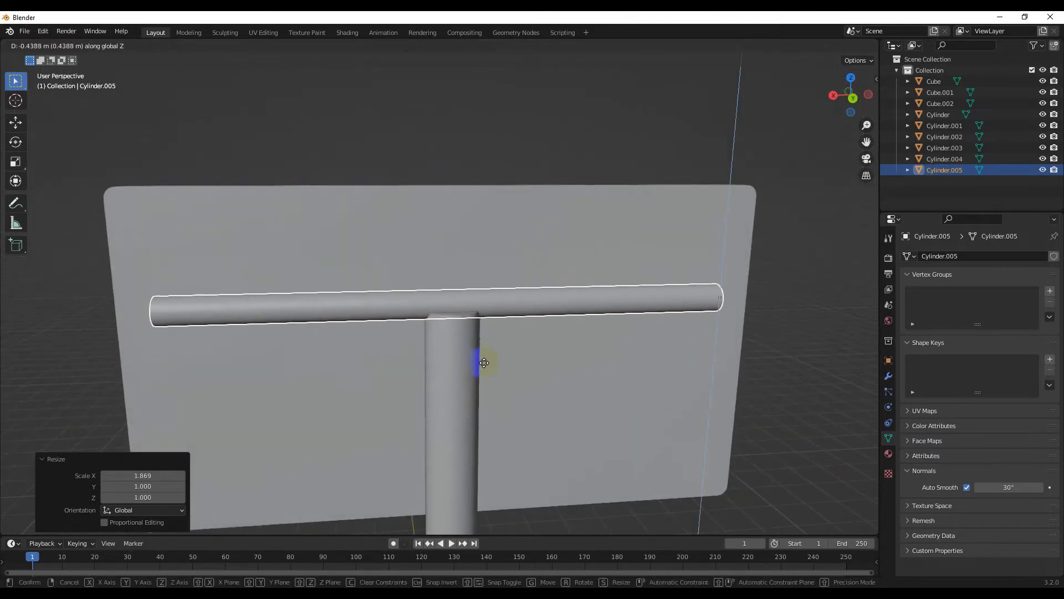
{"action": "left_click", "coordinate": [485, 371]}
{"action": "scroll", "coordinate": [532, 366], "scroll_direction": "down", "scroll_amount": 4}
{"action": "left_click", "coordinate": [657, 342]}
Move the horizontal bar about 0.13 m along negative Y, closer to the back of the sign board.
{"action": "middle_click_drag", "start_coordinate": [656, 341], "coordinate": [535, 372]}
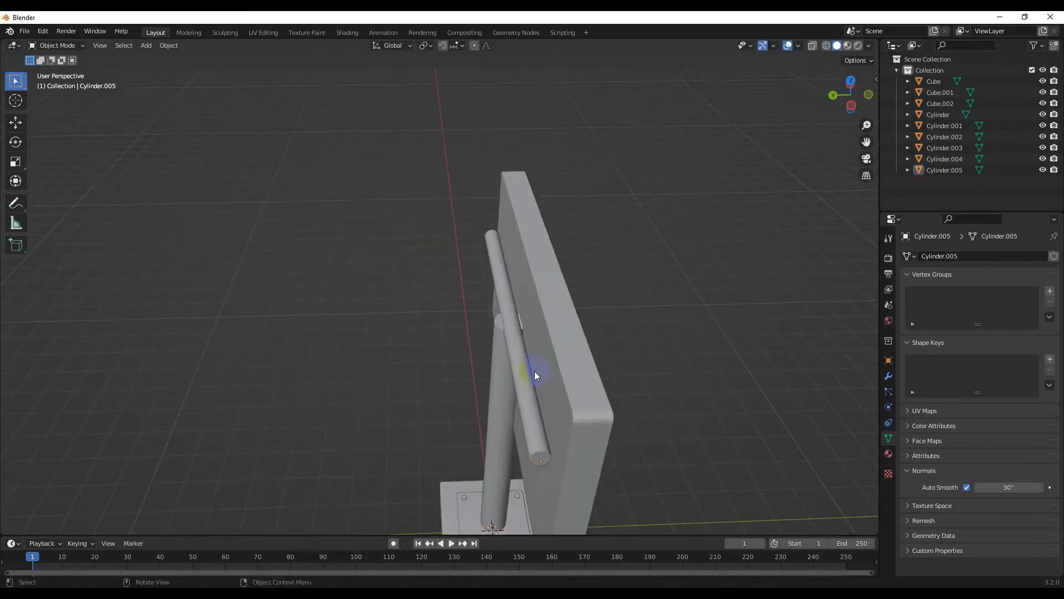
{"action": "left_click", "coordinate": [516, 380]}
{"action": "key", "text": "g"}
{"action": "key", "text": "y"}
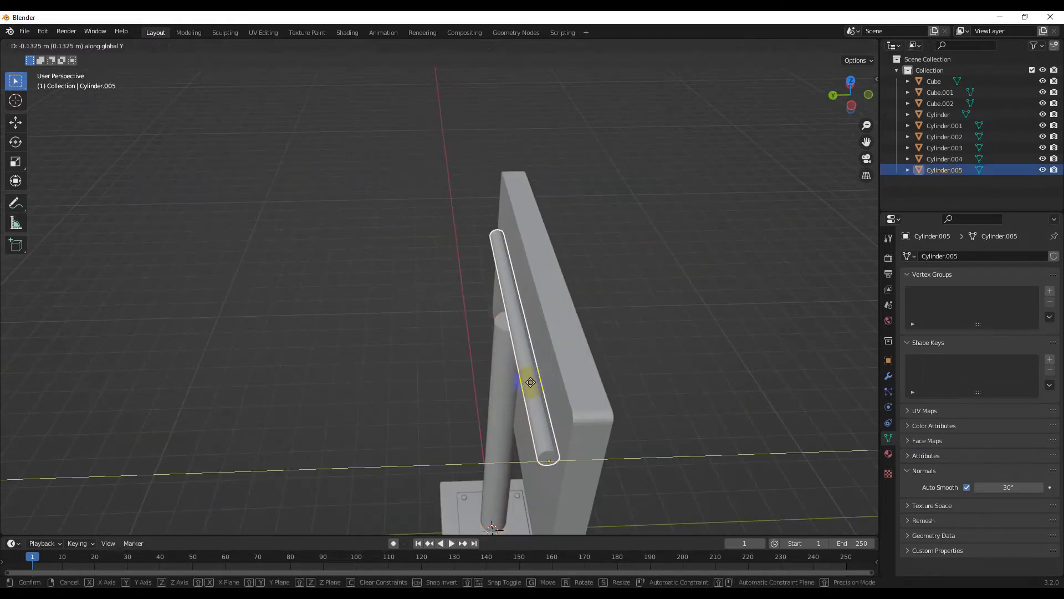
{"action": "left_click", "coordinate": [532, 382]}
{"action": "left_click", "coordinate": [760, 314]}
Apply the horizontal bar's scale and bevel its end edges with a width of about 0.0351 m and 5 segments.
{"action": "middle_click_drag", "start_coordinate": [760, 313], "coordinate": [314, 347]}
{"action": "left_click", "coordinate": [314, 346]}
{"action": "scroll", "coordinate": [366, 322], "scroll_direction": "up", "scroll_amount": 4}
{"action": "key", "text": "ctrl+a"}
{"action": "left_click", "coordinate": [380, 312]}
{"action": "key", "text": "Tab"}
{"action": "left_click", "coordinate": [299, 327]}
{"action": "middle_click_drag", "start_coordinate": [300, 327], "coordinate": [518, 261]}
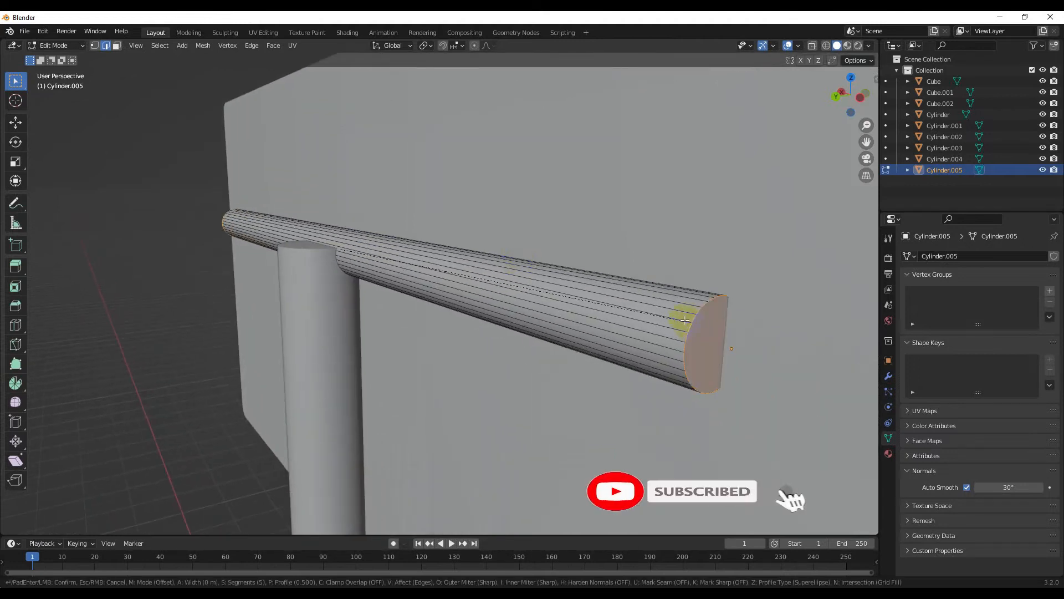
{"action": "key", "text": "ctrl+b"}
{"action": "left_click", "coordinate": [699, 310]}
{"action": "scroll", "coordinate": [639, 316], "scroll_direction": "down", "scroll_amount": 5}
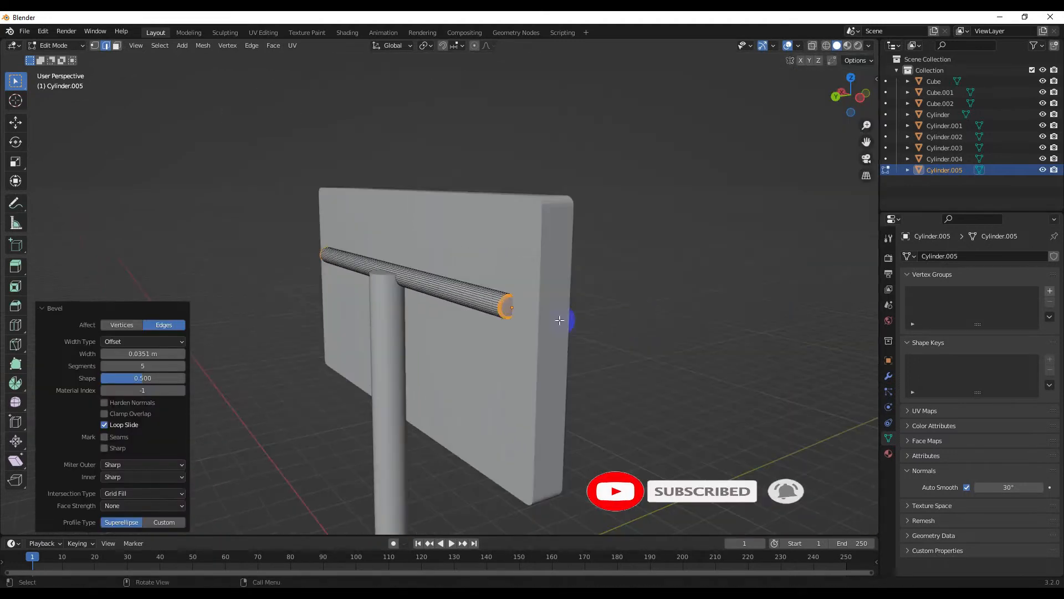
{"action": "middle_click_drag", "start_coordinate": [639, 316], "coordinate": [551, 323]}
{"action": "scroll", "coordinate": [540, 321], "scroll_direction": "up", "scroll_amount": 5}
{"action": "key", "text": "Tab"}
{"action": "middle_click_drag", "start_coordinate": [382, 320], "coordinate": [538, 319]}
{"action": "scroll", "coordinate": [538, 319], "scroll_direction": "down", "scroll_amount": 5}
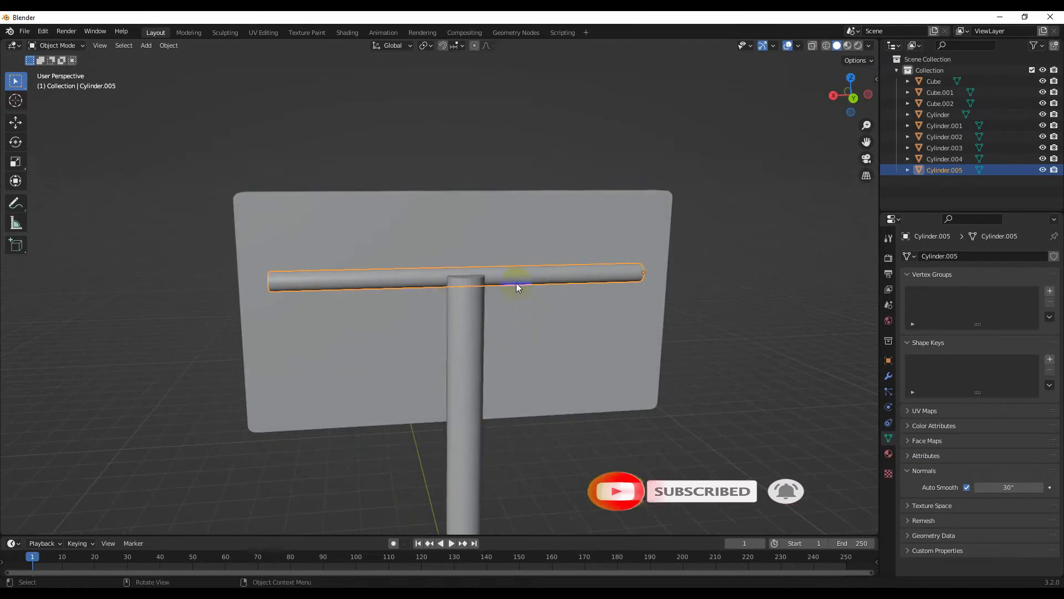
Apply the pole's scale and bevel the rim of its top face.
{"action": "middle_click_drag", "start_coordinate": [597, 304], "coordinate": [510, 343]}
{"action": "key", "text": "alt+a"}
{"action": "left_click", "coordinate": [510, 343]}
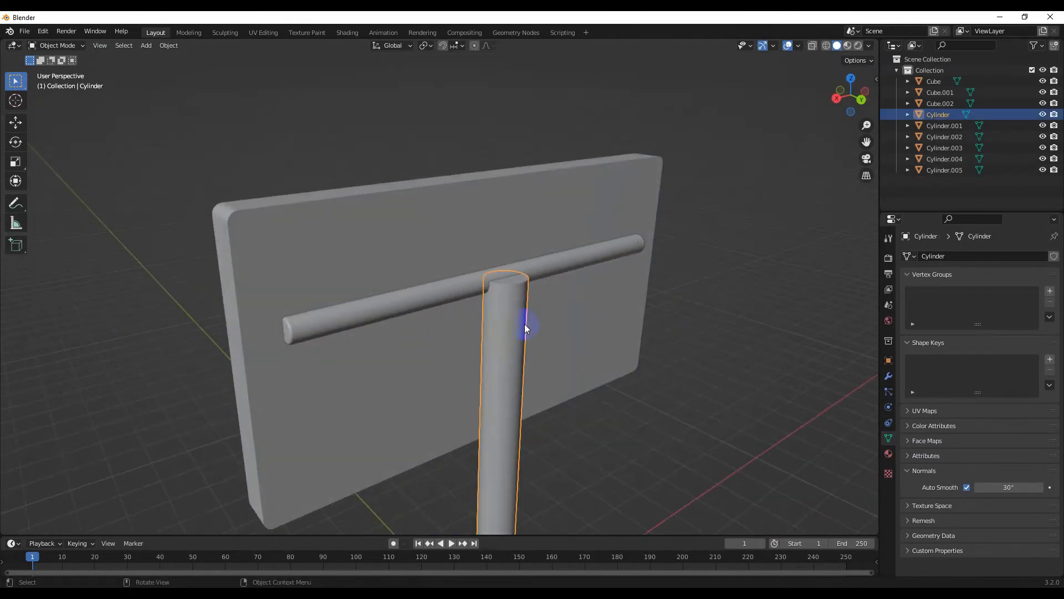
{"action": "key", "text": "Tab"}
{"action": "left_click", "coordinate": [517, 283]}
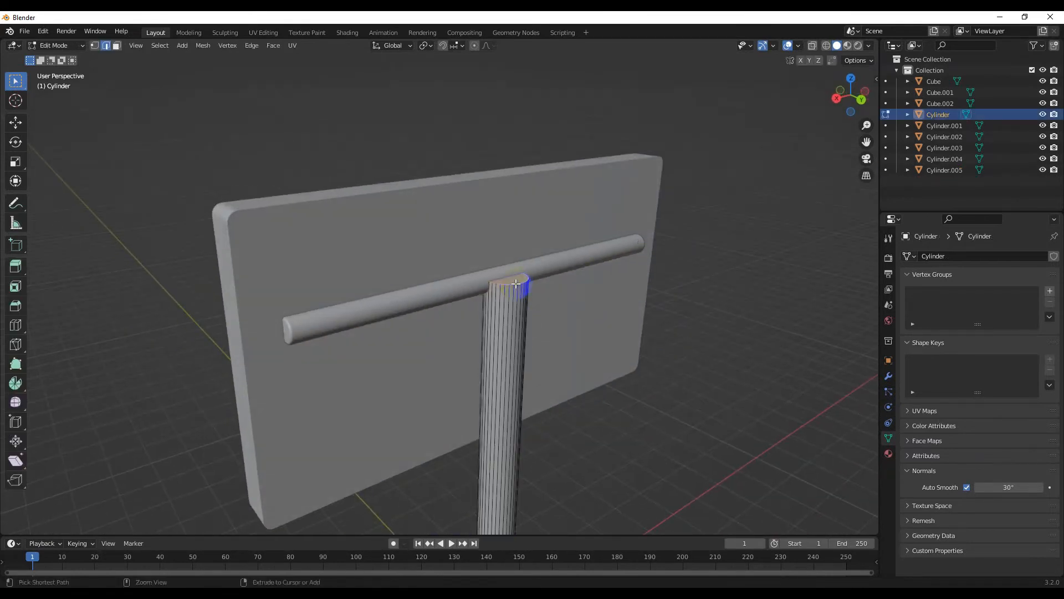
{"action": "key", "text": "Tab"}
{"action": "key", "text": "ctrl+a"}
{"action": "left_click", "coordinate": [531, 296]}
{"action": "key", "text": "Tab"}
{"action": "left_click", "coordinate": [538, 302]}
{"action": "key", "text": "Tab"}
{"action": "key", "text": "alt+a"}
Duplicate the horizontal bar behind the sign board and place the copy about 0.88 m below it.
{"action": "scroll", "coordinate": [531, 305], "scroll_direction": "down", "scroll_amount": 4}
{"action": "middle_click_drag", "start_coordinate": [521, 308], "coordinate": [480, 297]}
{"action": "scroll", "coordinate": [493, 288], "scroll_direction": "up", "scroll_amount": 3}
{"action": "scroll", "coordinate": [480, 298], "scroll_direction": "up", "scroll_amount": 2}
{"action": "left_click", "coordinate": [545, 263]}
{"action": "middle_click_drag", "start_coordinate": [545, 262], "coordinate": [567, 293]}
{"action": "key", "text": "KP_1"}
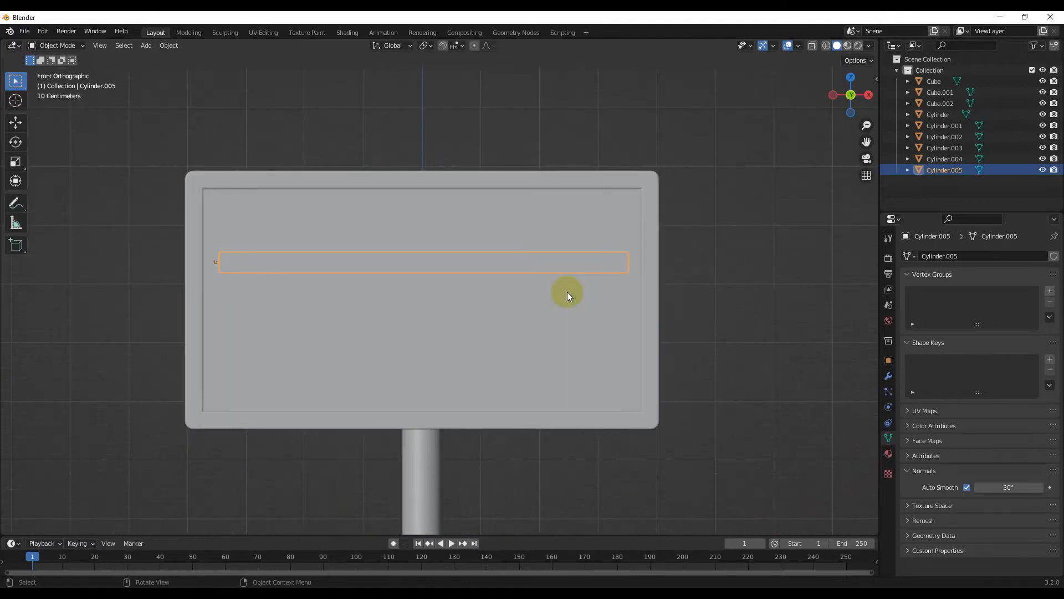
{"action": "key", "text": "shift+d"}
{"action": "left_click", "coordinate": [565, 330]}
{"action": "key", "text": "KP_5"}
{"action": "middle_click_drag", "start_coordinate": [597, 344], "coordinate": [489, 316]}
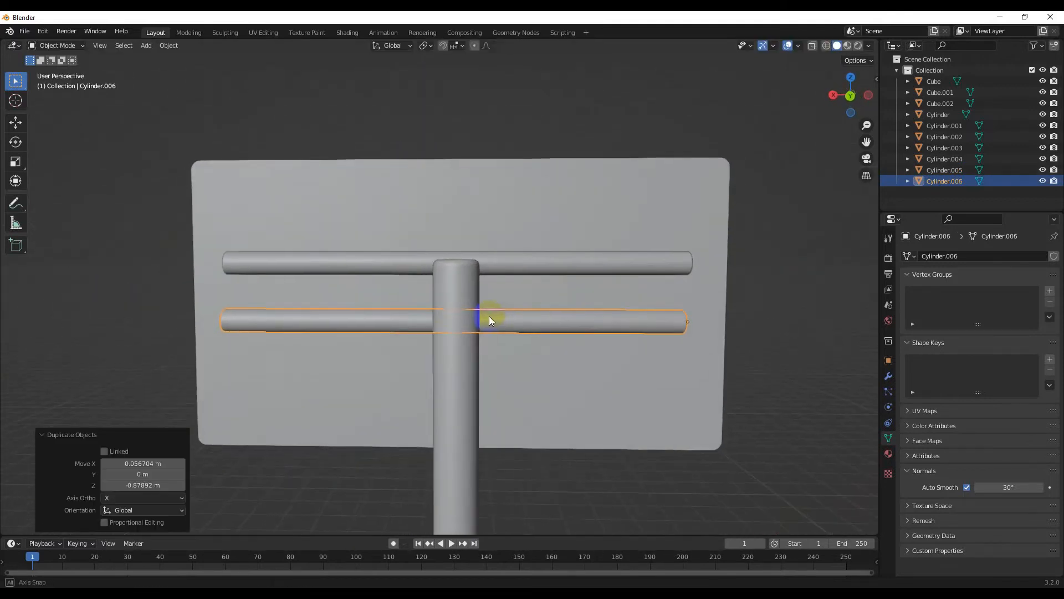
Rotate the copied bar to a diagonal of roughly 45 degrees, rising outward behind the sign board.
{"action": "key", "text": "r"}
{"action": "right_click", "coordinate": [689, 330]}
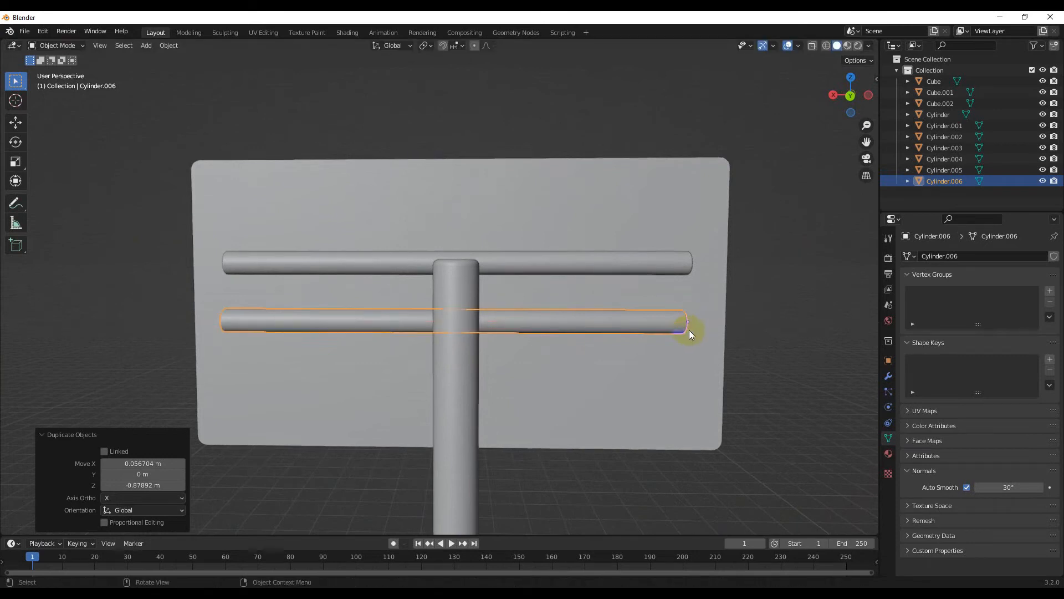
{"action": "right_click", "coordinate": [694, 316]}
{"action": "key", "text": "r"}
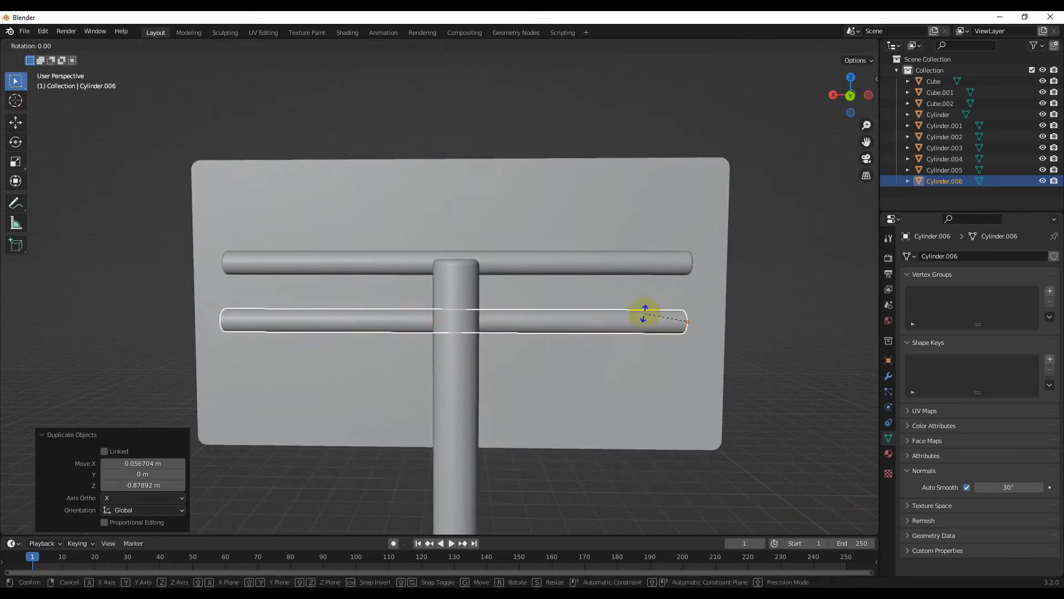
{"action": "left_click", "coordinate": [642, 261]}
Move the diagonal bar about 3.39 m along X and lower it about 1.27 m along Z onto the pole.
{"action": "key", "text": "g"}
{"action": "key", "text": "x"}
{"action": "left_click", "coordinate": [452, 337]}
{"action": "key", "text": "g"}
{"action": "key", "text": "z"}
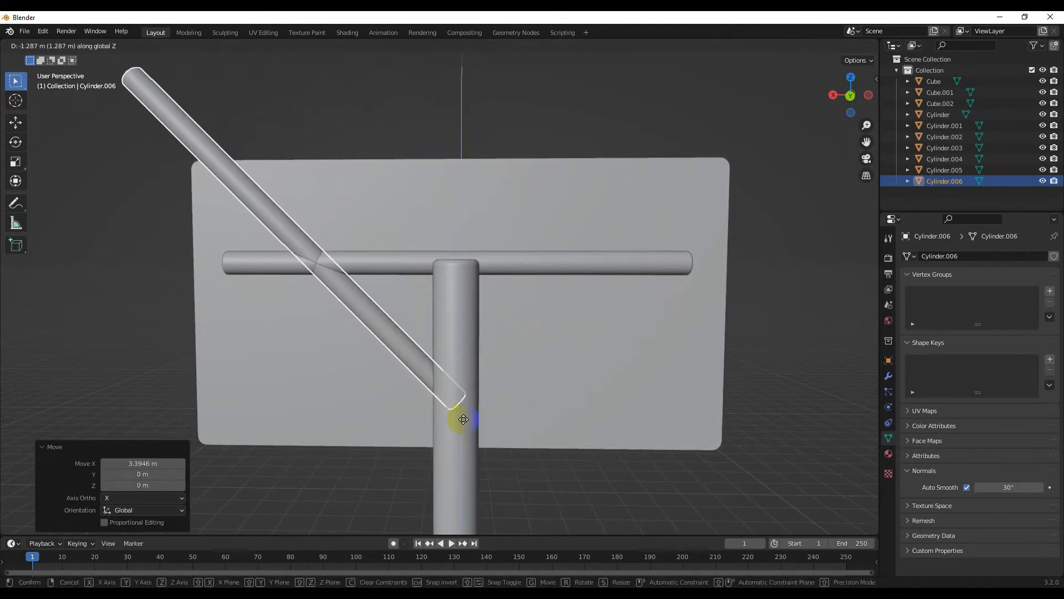
{"action": "left_click", "coordinate": [457, 416]}
Shorten the diagonal bar into a brace by scaling it to about 0.437 along its local Z.
{"action": "middle_click_drag", "start_coordinate": [456, 416], "coordinate": [514, 411]}
{"action": "key", "text": "s"}
{"action": "key", "text": "z"}
{"action": "key", "text": "z"}
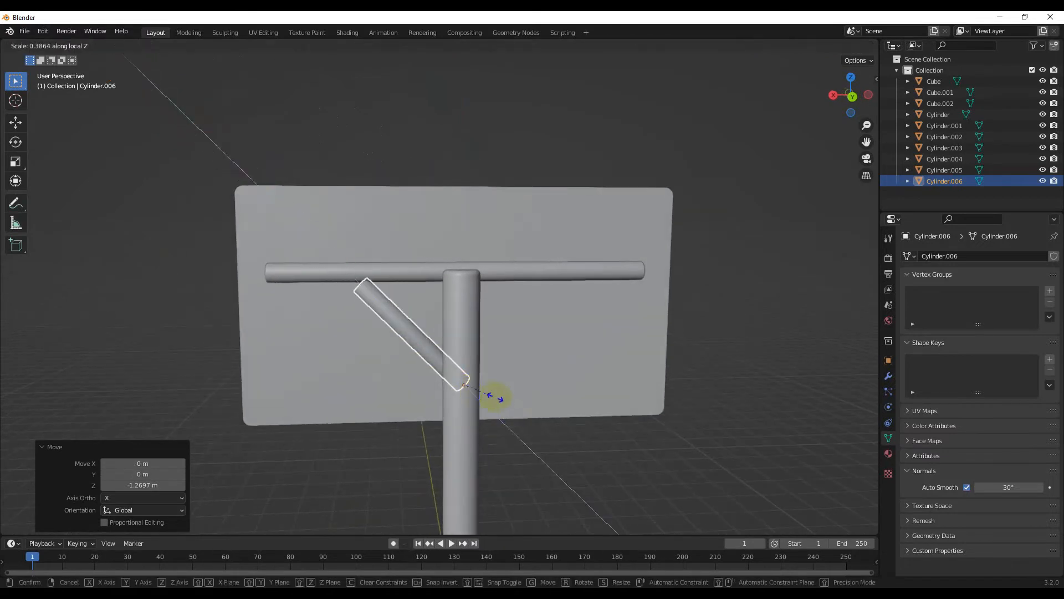
{"action": "left_click", "coordinate": [522, 400]}
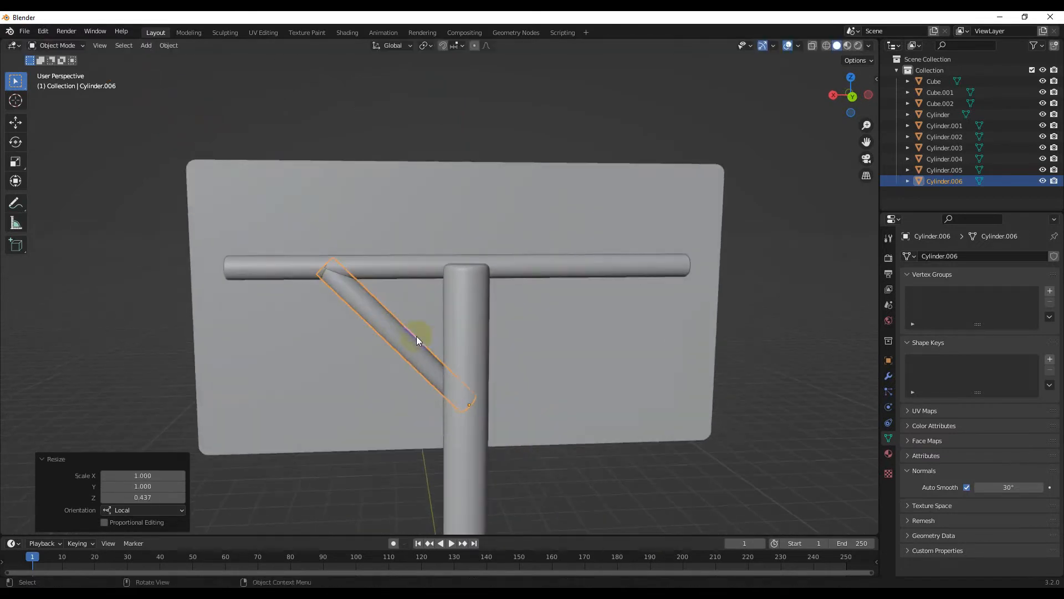
Fine-tune the brace's length along its local Z so its upper end meets the horizontal bar.
{"action": "scroll", "coordinate": [418, 335], "scroll_direction": "up", "scroll_amount": 3}
{"action": "key", "text": "s"}
{"action": "key", "text": "z"}
{"action": "key", "text": "z"}
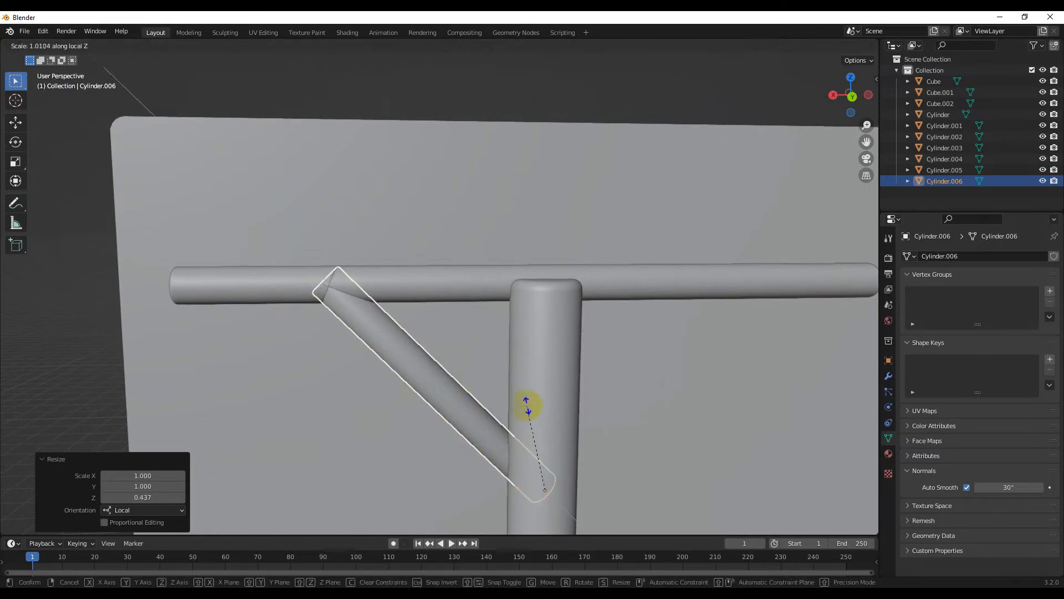
{"action": "left_click", "coordinate": [554, 418]}
{"action": "scroll", "coordinate": [494, 375], "scroll_direction": "down", "scroll_amount": 3}
{"action": "left_click", "coordinate": [724, 344]}
Shift the diagonal brace slightly along X to align its lower end with the pole.
{"action": "scroll", "coordinate": [467, 352], "scroll_direction": "up", "scroll_amount": 1}
{"action": "middle_click_drag", "start_coordinate": [467, 353], "coordinate": [345, 319], "text": "shift"}
{"action": "left_click", "coordinate": [330, 327]}
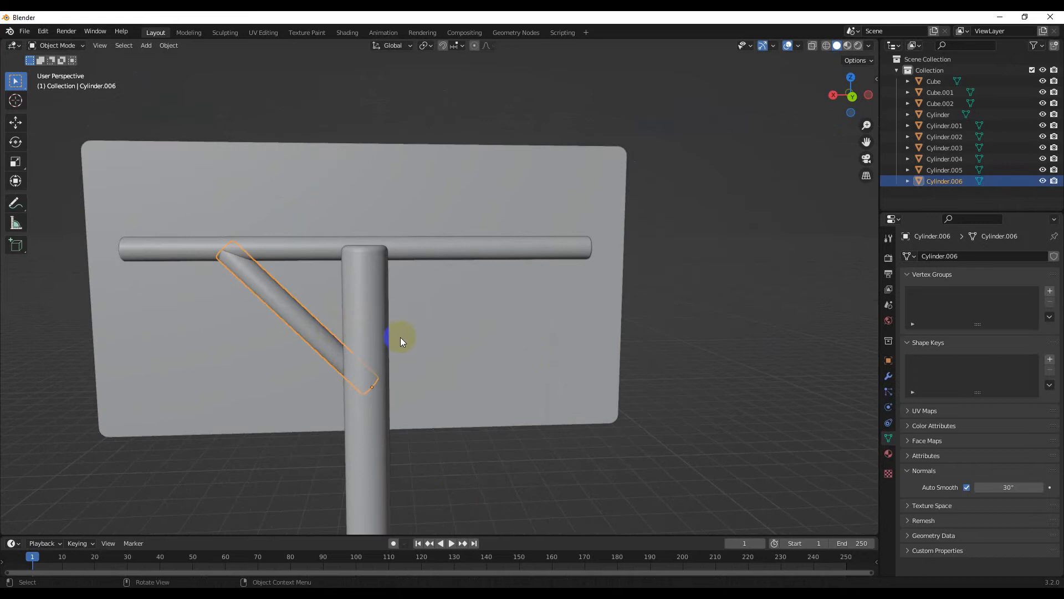
{"action": "key", "text": "KP_1"}
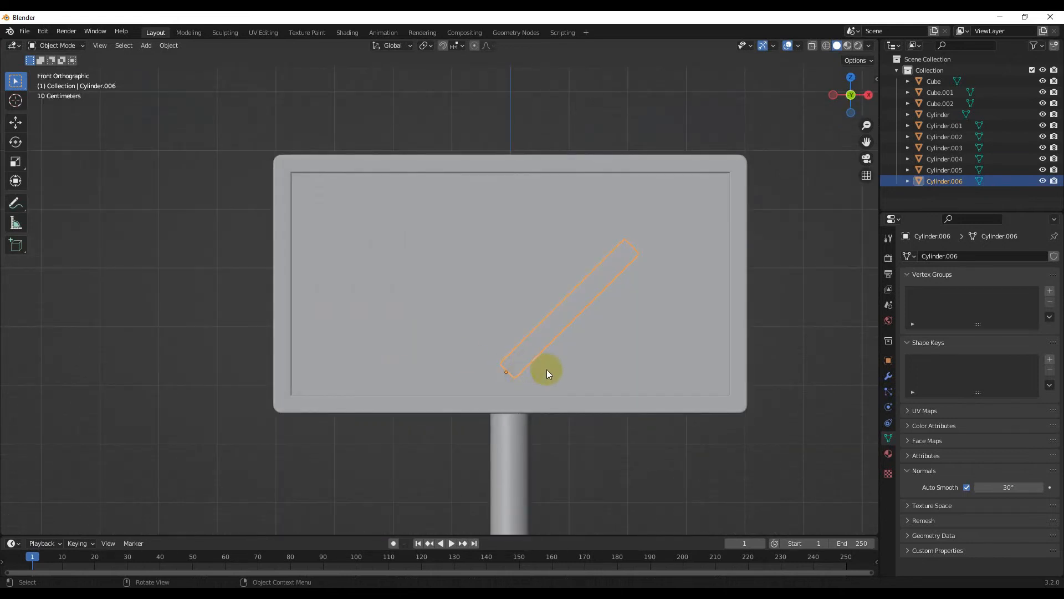
{"action": "key", "text": "g"}
{"action": "key", "text": "x"}
{"action": "left_click", "coordinate": [598, 369]}
Duplicate the diagonal brace in place and rotate the copy about Y to mirror it on the pole's other side.
{"action": "middle_click_drag", "start_coordinate": [587, 370], "coordinate": [385, 366]}
{"action": "key", "text": "shift+d"}
{"action": "left_click", "coordinate": [386, 366]}
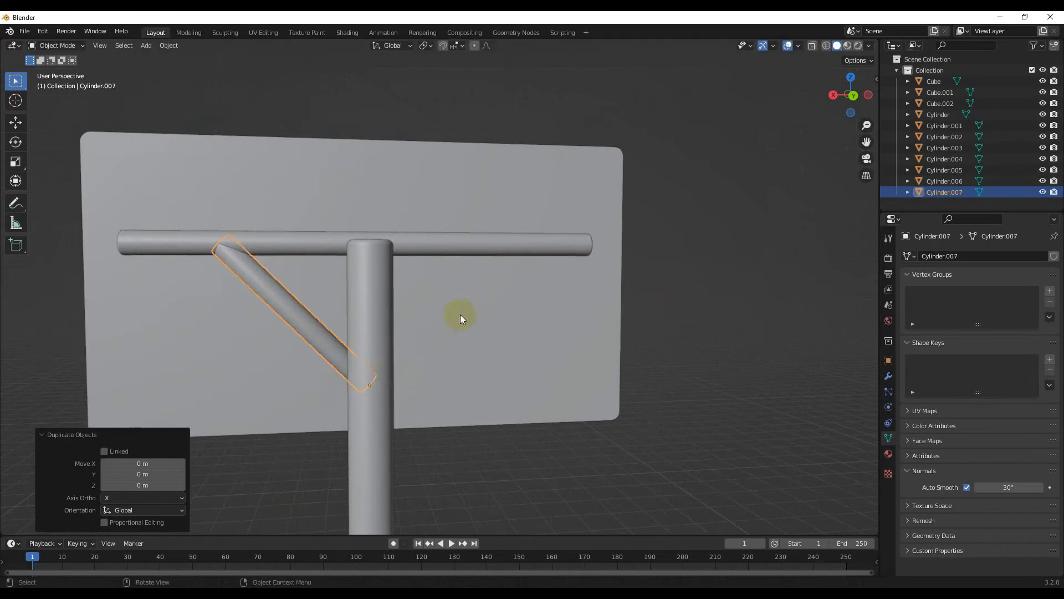
{"action": "key", "text": "r"}
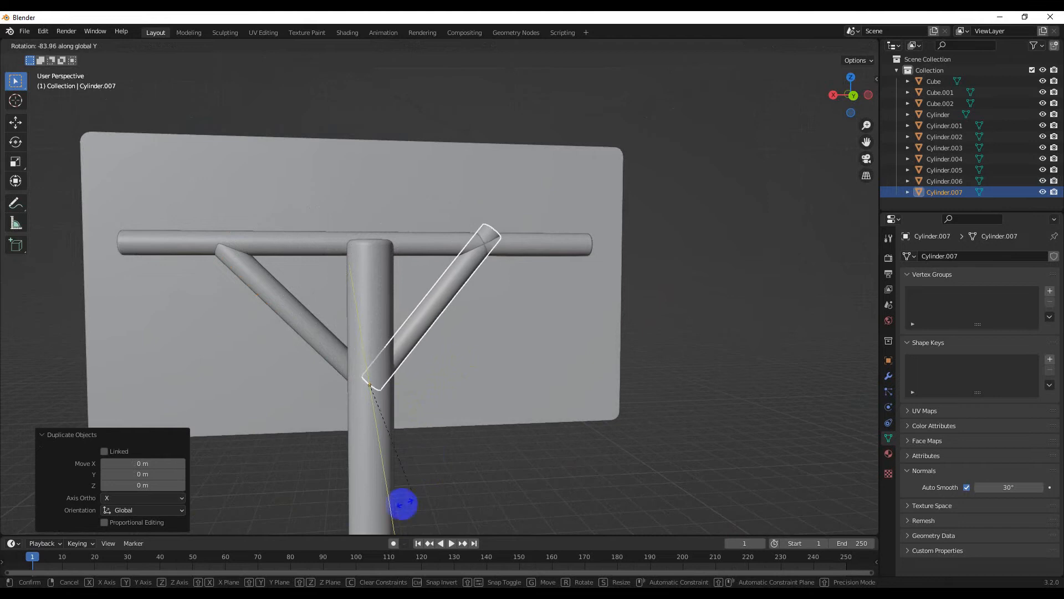
{"action": "left_click", "coordinate": [313, 321]}
{"action": "left_click", "coordinate": [687, 299]}
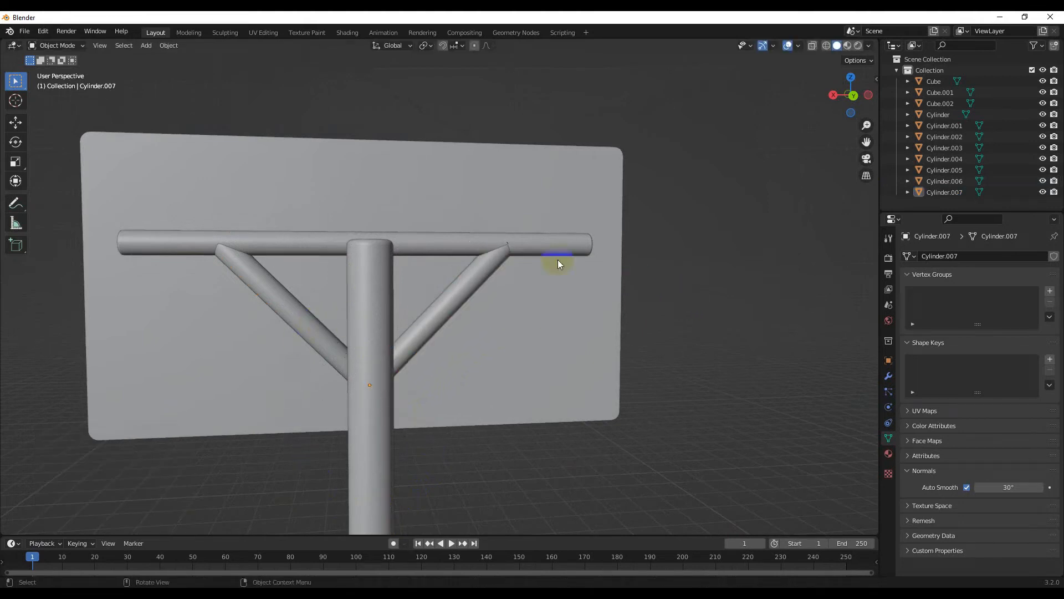
Fine-tune the second brace's tilt by rotating it about -0.22° around Y.
{"action": "key", "text": "r"}
{"action": "key", "text": "y"}
{"action": "left_click", "coordinate": [511, 291]}
{"action": "left_click", "coordinate": [724, 288]}
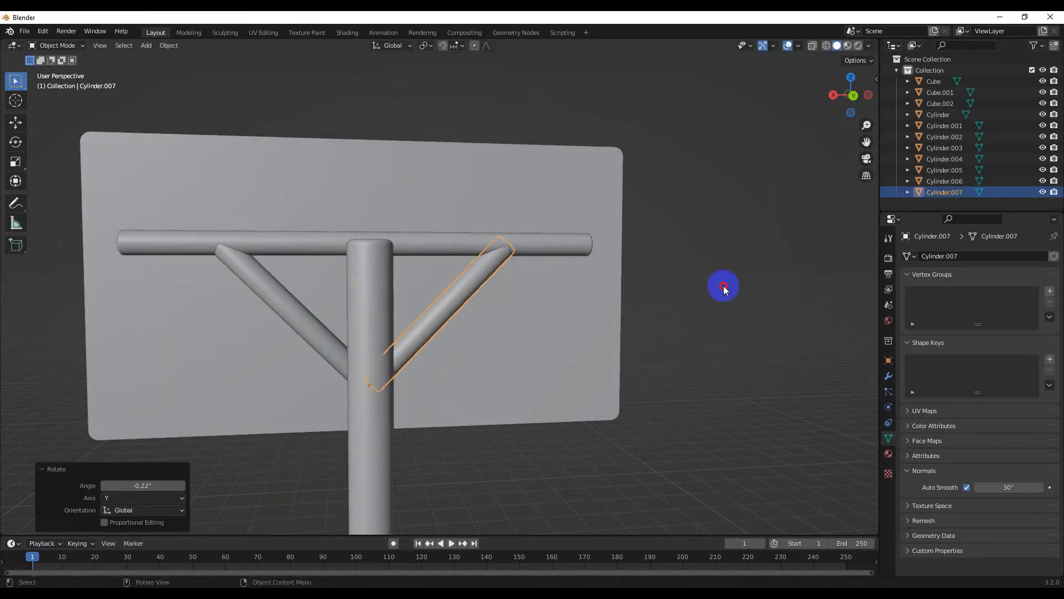
Select all objects and raise the billboard along Z, then lower it about 0.447 m to bring its base near ground level.
{"action": "scroll", "coordinate": [553, 259], "scroll_direction": "up", "scroll_amount": 4}
{"action": "scroll", "coordinate": [553, 263], "scroll_direction": "down", "scroll_amount": 6}
{"action": "middle_click_drag", "start_coordinate": [470, 280], "coordinate": [549, 302]}
{"action": "scroll", "coordinate": [567, 254], "scroll_direction": "up", "scroll_amount": 4}
{"action": "scroll", "coordinate": [566, 254], "scroll_direction": "down", "scroll_amount": 4}
{"action": "key", "text": "a"}
{"action": "key", "text": "KP_1"}
{"action": "key", "text": "g"}
{"action": "key", "text": "z"}
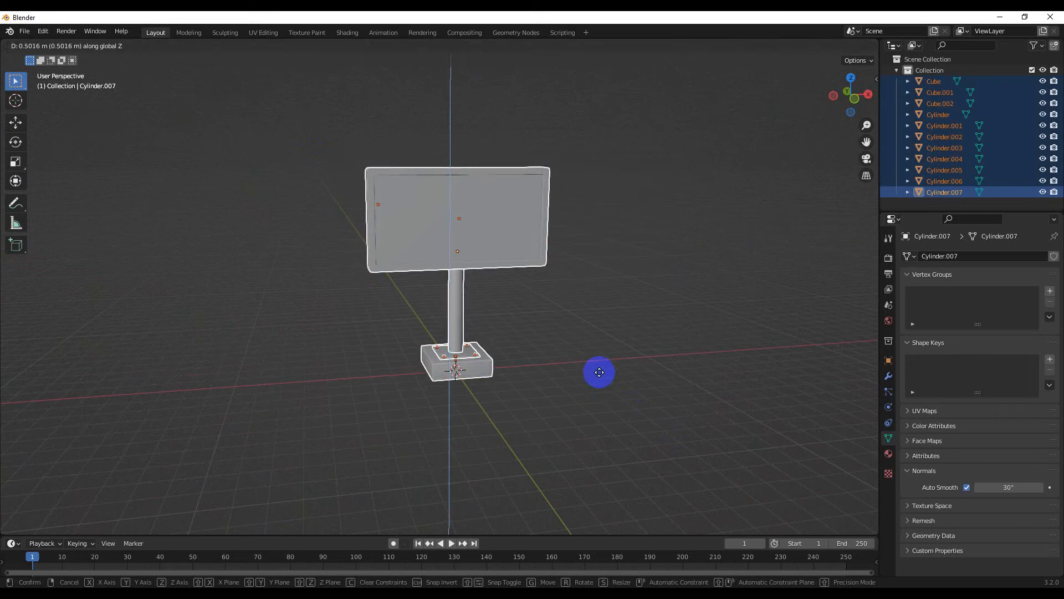
{"action": "left_click", "coordinate": [600, 367]}
{"action": "key", "text": "g"}
{"action": "key", "text": "z"}
{"action": "left_click", "coordinate": [592, 382]}
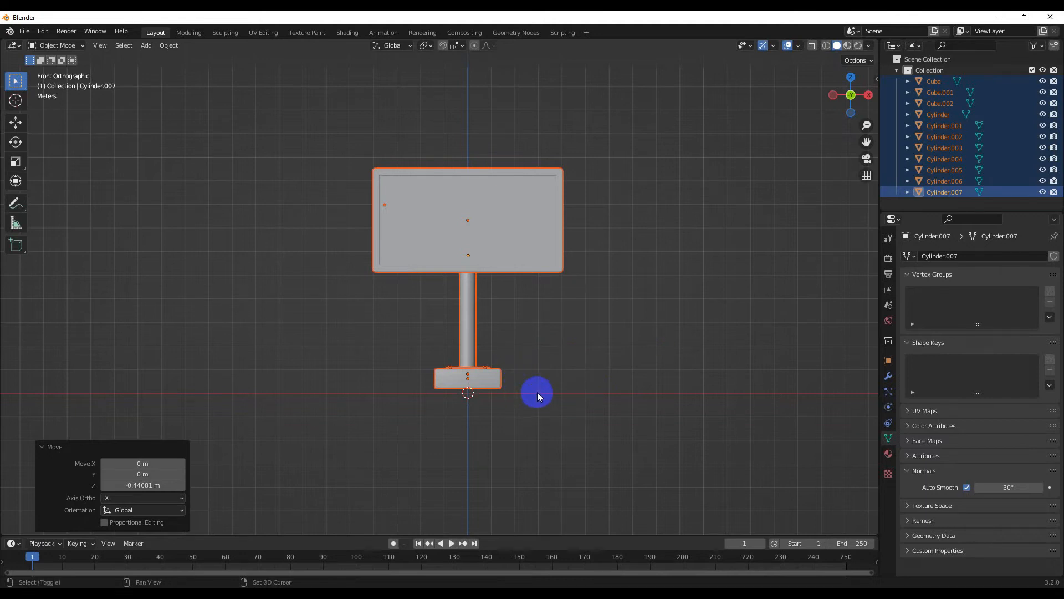
Add a plane and scale it up to form a large ground under the billboard.
{"action": "key", "text": "shift+a"}
{"action": "mouse_move", "coordinate": [531, 361]}
{"action": "left_click", "coordinate": [616, 56]}
{"action": "middle_click_drag", "start_coordinate": [532, 290], "coordinate": [594, 341]}
{"action": "key", "text": "s"}
{"action": "left_click", "coordinate": [648, 325]}
{"action": "scroll", "coordinate": [554, 333], "scroll_direction": "down", "scroll_amount": 4}
{"action": "left_click", "coordinate": [637, 245]}
Parent the base block to the pole with the Object option.
{"action": "scroll", "coordinate": [532, 300], "scroll_direction": "up", "scroll_amount": 5}
{"action": "middle_click_drag", "start_coordinate": [501, 327], "coordinate": [450, 318]}
{"action": "scroll", "coordinate": [473, 336], "scroll_direction": "up", "scroll_amount": 5}
{"action": "left_click", "coordinate": [453, 336]}
{"action": "scroll", "coordinate": [465, 341], "scroll_direction": "up", "scroll_amount": 1}
{"action": "left_click", "coordinate": [457, 411]}
{"action": "left_click", "coordinate": [444, 358], "text": "shift"}
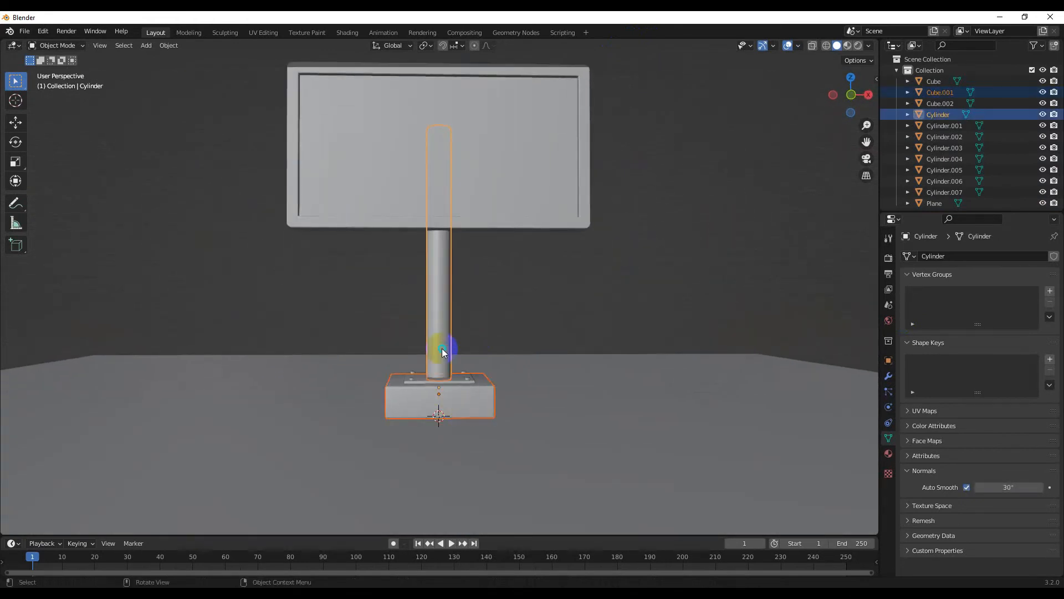
{"action": "right_click", "coordinate": [402, 431]}
{"action": "mouse_move", "coordinate": [389, 508]}
{"action": "left_click", "coordinate": [481, 304]}
Parent the base plate to the pole with the Object option.
{"action": "left_click", "coordinate": [455, 379]}
{"action": "left_click", "coordinate": [443, 343], "text": "shift"}
{"action": "right_click", "coordinate": [442, 343]}
{"action": "mouse_move", "coordinate": [442, 344]}
{"action": "left_click", "coordinate": [491, 342]}
Parent the plate's front-left bolt to the pole with the Object option.
{"action": "scroll", "coordinate": [444, 363], "scroll_direction": "up", "scroll_amount": 3}
{"action": "middle_click_drag", "start_coordinate": [442, 363], "coordinate": [451, 374]}
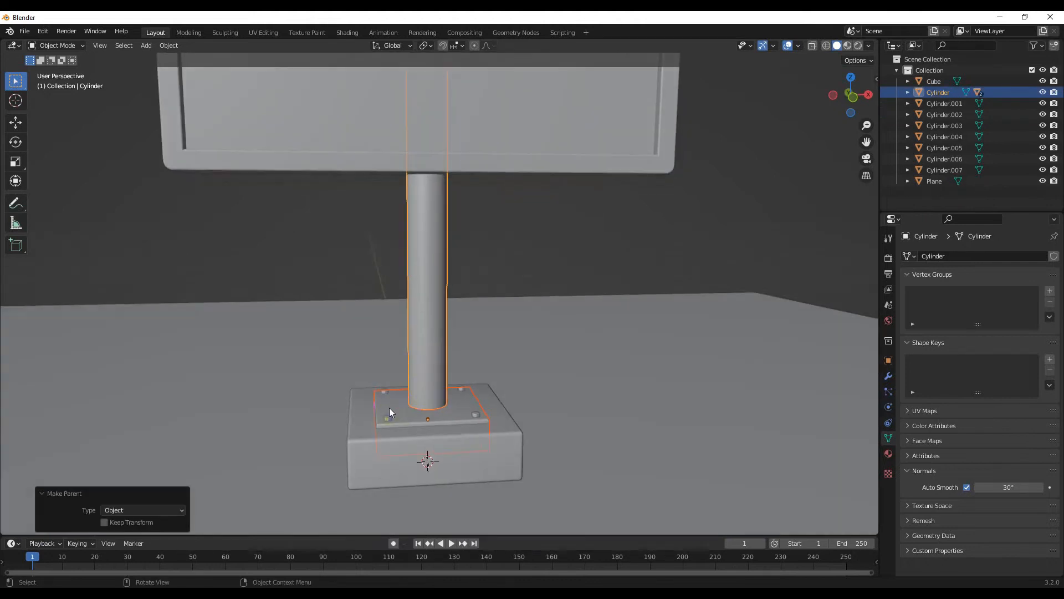
{"action": "left_click", "coordinate": [388, 417]}
{"action": "left_click", "coordinate": [416, 371], "text": "shift"}
{"action": "right_click", "coordinate": [417, 371]}
{"action": "mouse_move", "coordinate": [410, 364]}
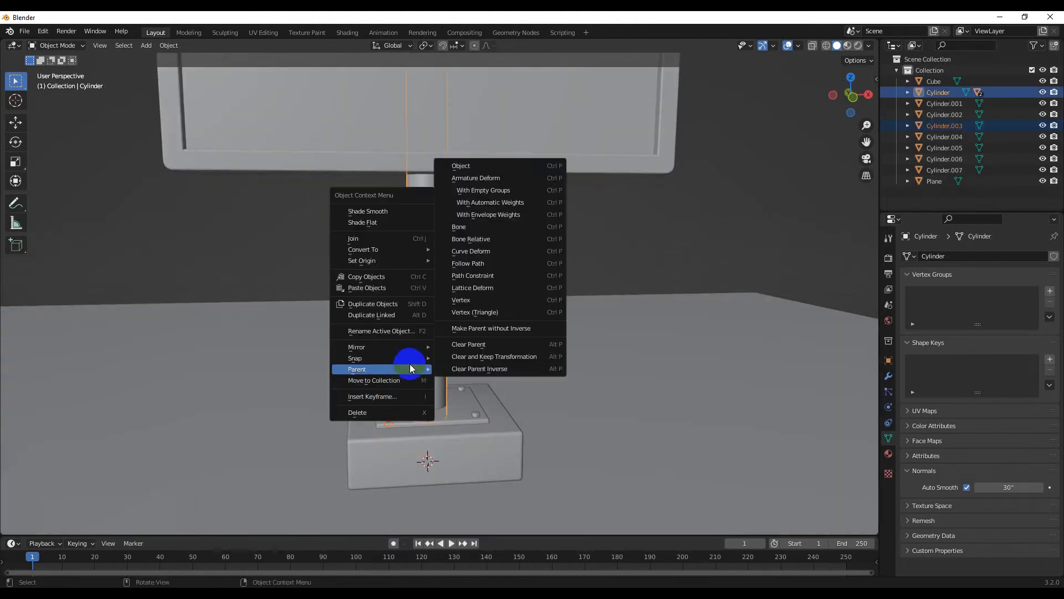
{"action": "left_click", "coordinate": [455, 165]}
Parent the plate's two rear bolts to the pole with the Object option.
{"action": "left_click", "coordinate": [387, 391]}
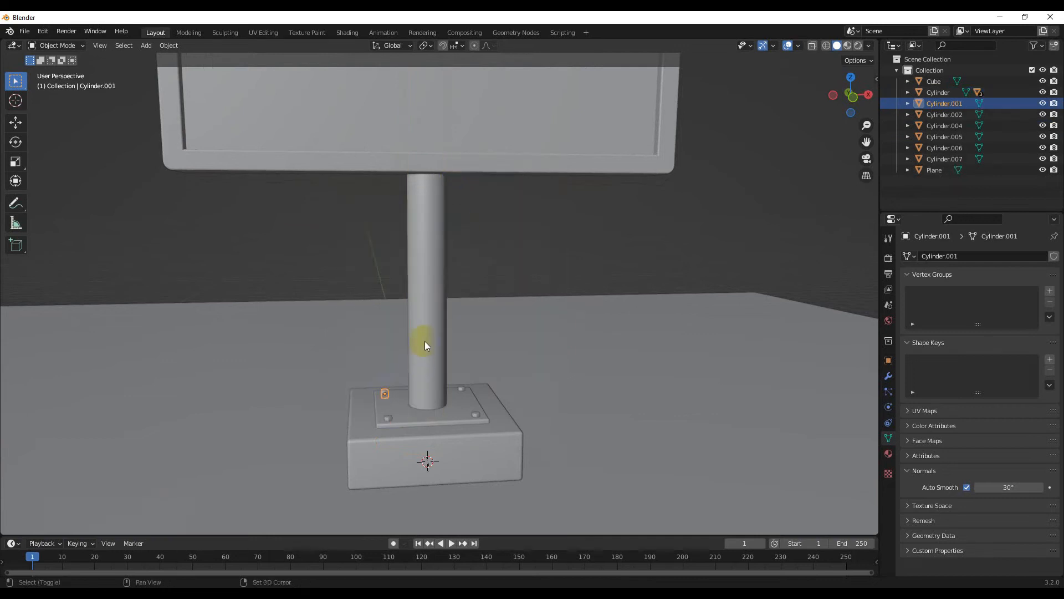
{"action": "left_click", "coordinate": [424, 340], "text": "shift"}
{"action": "right_click", "coordinate": [424, 341]}
{"action": "mouse_move", "coordinate": [410, 331]}
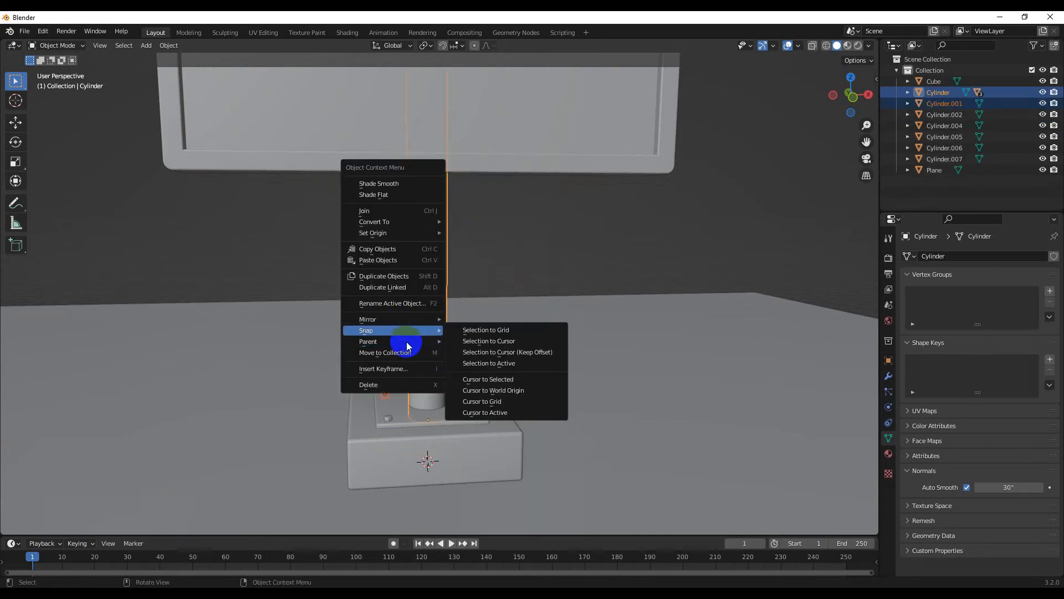
{"action": "left_click", "coordinate": [452, 339]}
{"action": "right_click", "coordinate": [431, 362]}
{"action": "mouse_move", "coordinate": [431, 361]}
{"action": "left_click", "coordinate": [484, 160]}
Parent the plate's front-right bolt to the pole as Object and test-move the pole, cancelling the move.
{"action": "left_click", "coordinate": [476, 414]}
{"action": "left_click", "coordinate": [437, 373], "text": "shift"}
{"action": "right_click", "coordinate": [437, 372]}
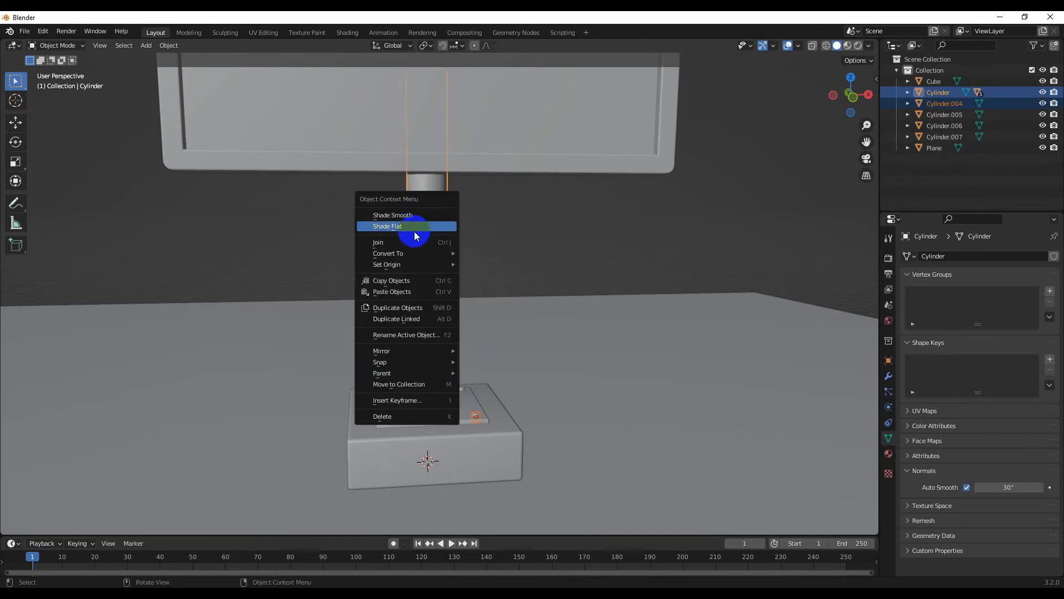
{"action": "mouse_move", "coordinate": [382, 372]}
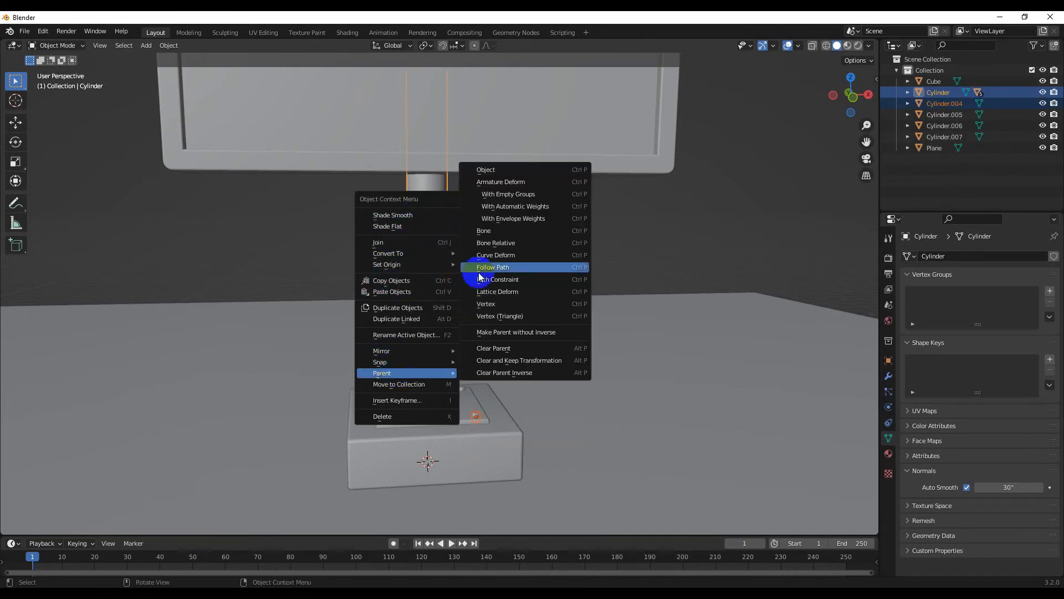
{"action": "left_click", "coordinate": [476, 273]}
{"action": "key", "text": "g"}
{"action": "right_click", "coordinate": [516, 292]}
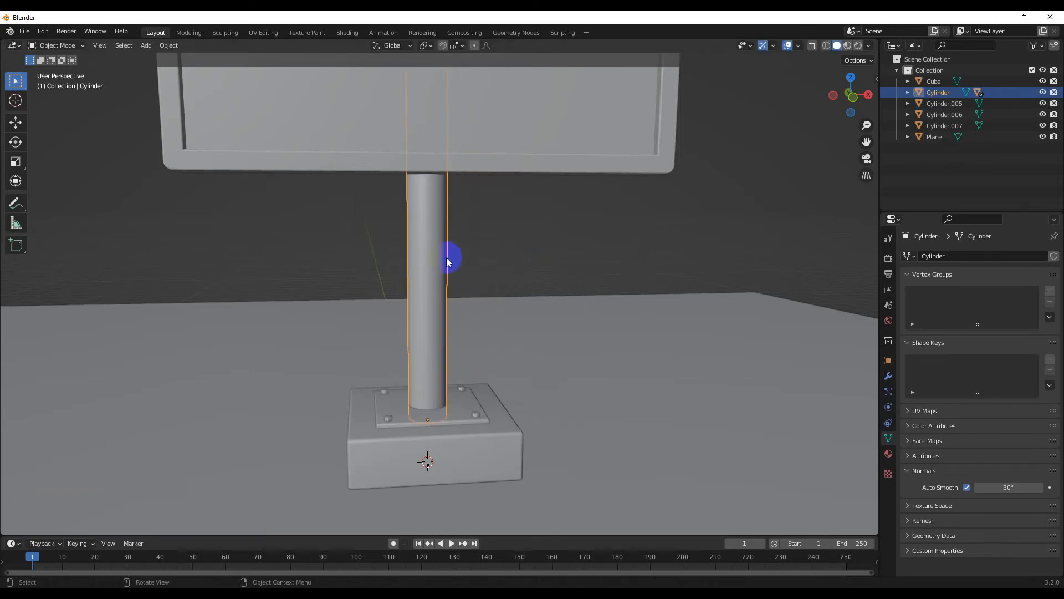
Parent the framed sign board to the pole with the Object option.
{"action": "scroll", "coordinate": [447, 257], "scroll_direction": "down", "scroll_amount": 2}
{"action": "middle_click_drag", "start_coordinate": [476, 158], "coordinate": [447, 254], "text": "shift"}
{"action": "left_click", "coordinate": [447, 254]}
{"action": "left_click", "coordinate": [404, 338], "text": "shift"}
{"action": "right_click", "coordinate": [404, 338]}
{"action": "mouse_move", "coordinate": [404, 338]}
{"action": "left_click", "coordinate": [488, 338]}
{"action": "left_click", "coordinate": [475, 257]}
{"action": "key", "text": "Tab"}
{"action": "left_click", "coordinate": [117, 47]}
{"action": "left_click", "coordinate": [366, 201]}
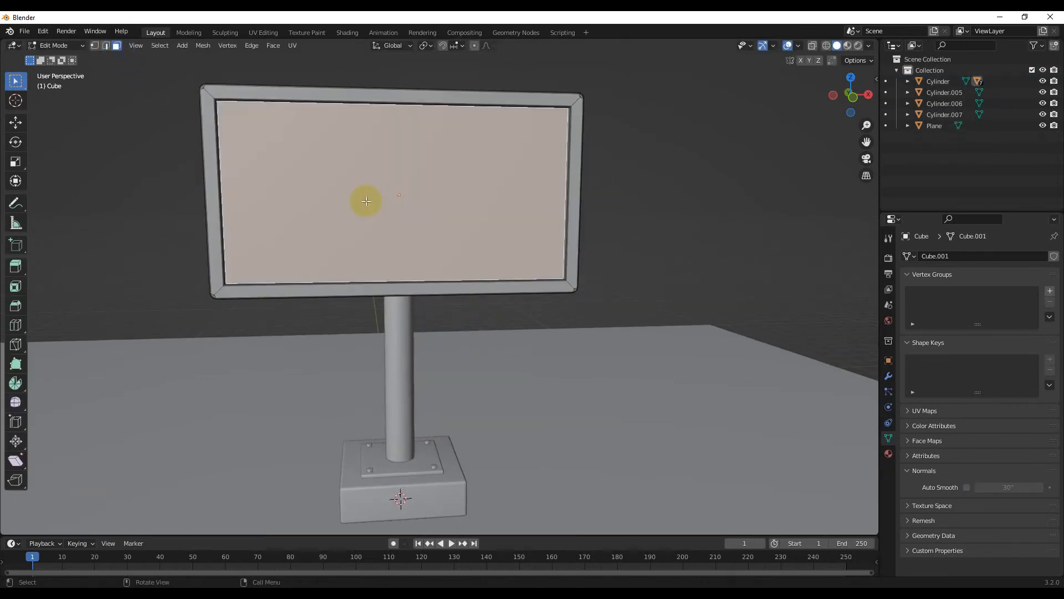
{"action": "left_click", "coordinate": [366, 203]}
{"action": "key", "text": "Tab"}
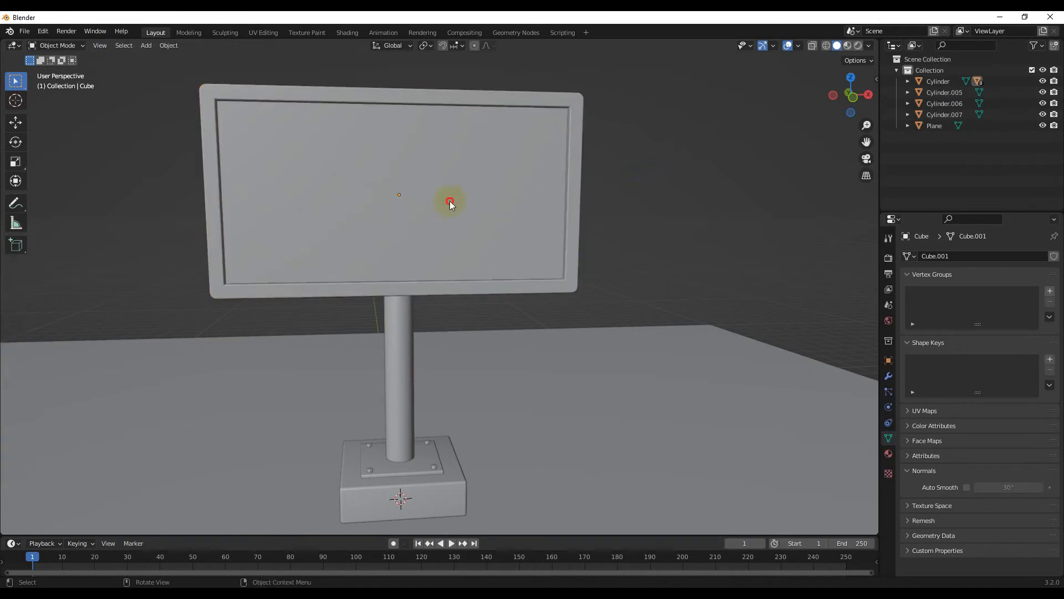
Test-move the pole together with its parented parts and cancel the move.
{"action": "right_click", "coordinate": [426, 289]}
{"action": "mouse_move", "coordinate": [436, 288]}
{"action": "left_click", "coordinate": [474, 287]}
{"action": "left_click", "coordinate": [378, 328]}
{"action": "left_click", "coordinate": [392, 328]}
{"action": "key", "text": "g"}
{"action": "right_click", "coordinate": [531, 326]}
Parent the two diagonal braces behind the sign board to the pole with the Object option.
{"action": "middle_click_drag", "start_coordinate": [385, 327], "coordinate": [423, 245]}
{"action": "left_click", "coordinate": [436, 258], "text": "shift"}
{"action": "right_click", "coordinate": [413, 308]}
{"action": "mouse_move", "coordinate": [413, 309]}
{"action": "left_click", "coordinate": [471, 309]}
{"action": "left_click", "coordinate": [370, 231]}
{"action": "left_click", "coordinate": [414, 319], "text": "shift"}
{"action": "right_click", "coordinate": [415, 318]}
{"action": "left_click", "coordinate": [471, 318]}
Parent the horizontal bar behind the sign board to the pole with the Object option.
{"action": "left_click", "coordinate": [447, 166]}
{"action": "left_click", "coordinate": [401, 231], "text": "shift"}
{"action": "right_click", "coordinate": [400, 232]}
{"action": "mouse_move", "coordinate": [401, 231]}
{"action": "left_click", "coordinate": [462, 232]}
{"action": "scroll", "coordinate": [388, 212], "scroll_direction": "down", "scroll_amount": 6}
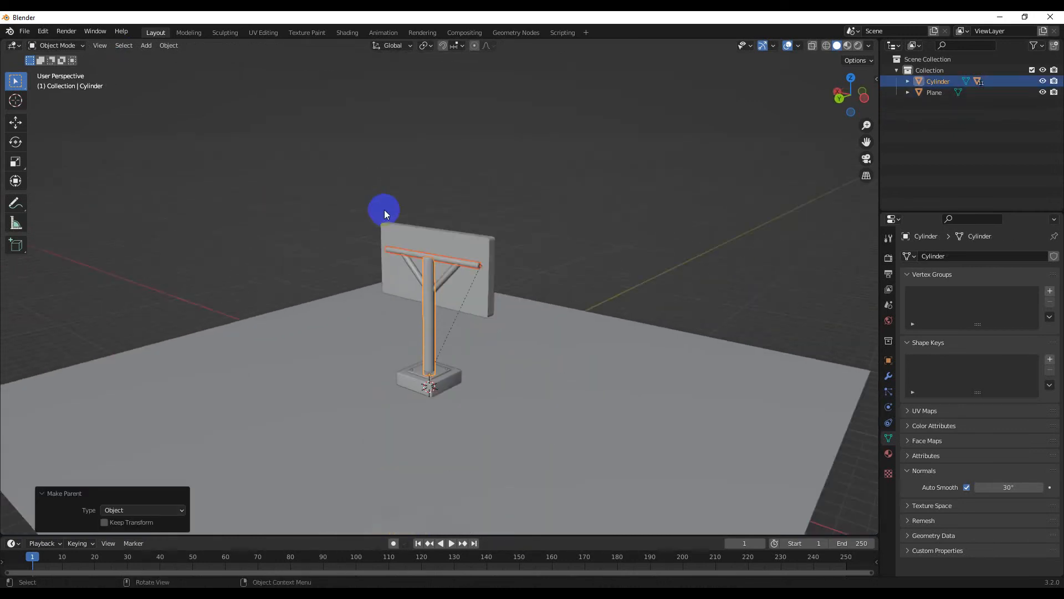
Add a plane at the billboard and raise it along Z above the top of the sign board.
{"action": "middle_click_drag", "start_coordinate": [384, 210], "coordinate": [283, 205]}
{"action": "left_click", "coordinate": [282, 204]}
{"action": "scroll", "coordinate": [444, 311], "scroll_direction": "up", "scroll_amount": 3}
{"action": "mouse_move", "coordinate": [443, 311]}
{"action": "middle_mouse_down"}
{"action": "mouse_move", "coordinate": [446, 332]}
{"action": "mouse_move", "coordinate": [377, 314]}
{"action": "mouse_move", "coordinate": [461, 299]}
{"action": "mouse_move", "coordinate": [449, 318]}
{"action": "middle_mouse_up"}
{"action": "scroll", "coordinate": [461, 299], "scroll_direction": "down", "scroll_amount": 4}
{"action": "key", "text": "shift+a"}
{"action": "mouse_move", "coordinate": [454, 307]}
{"action": "scroll", "coordinate": [525, 64], "scroll_direction": "up", "scroll_amount": 4}
{"action": "left_click", "coordinate": [502, 41]}
{"action": "key", "text": "g"}
{"action": "key", "text": "z"}
{"action": "left_click", "coordinate": [506, 195]}
Scale the new plane by about 2.881 and rotate it about 59.3° around the X axis.
{"action": "key", "text": "KP_7"}
{"action": "key", "text": "s"}
{"action": "left_click", "coordinate": [613, 308]}
{"action": "middle_click_drag", "start_coordinate": [612, 308], "coordinate": [548, 214]}
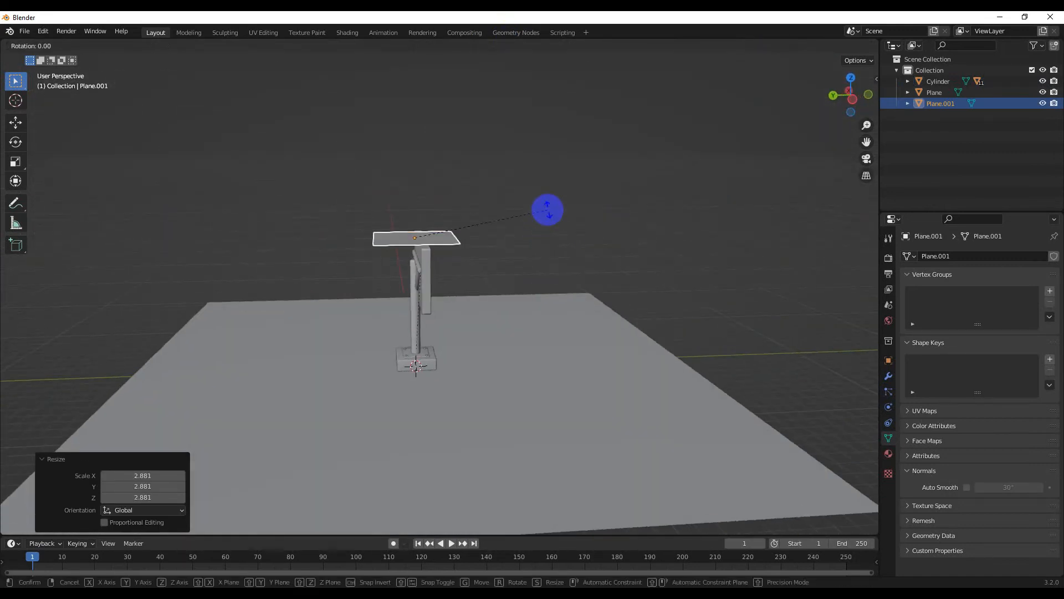
{"action": "key", "text": "x"}
{"action": "left_click", "coordinate": [495, 324]}
Move the tilted plane in front of and above the billboard, about -13.369 m in Y and 5.1608 m in Z.
{"action": "key", "text": "KP_3"}
{"action": "key", "text": "g"}
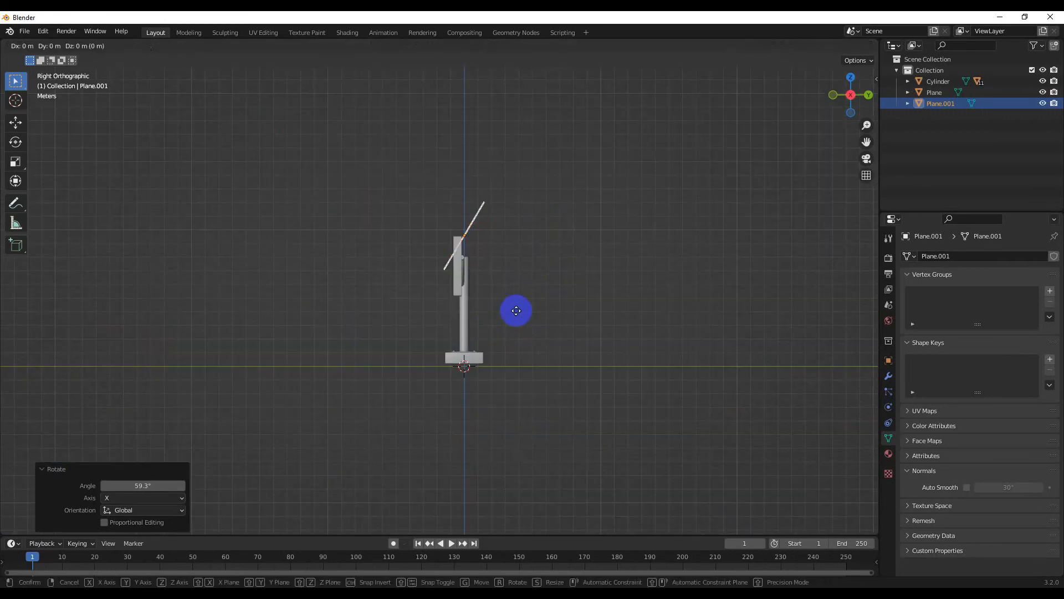
{"action": "left_click", "coordinate": [364, 252]}
{"action": "middle_click_drag", "start_coordinate": [363, 252], "coordinate": [599, 283]}
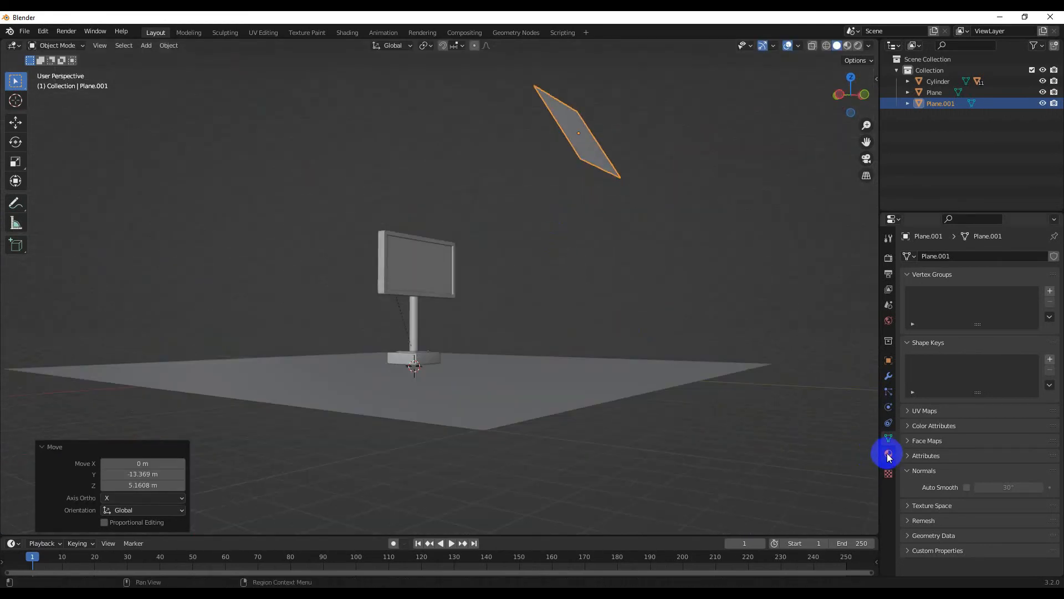
Give the tilted plane a new material with white emission and an emission strength of 14.4.
{"action": "left_click", "coordinate": [888, 454]}
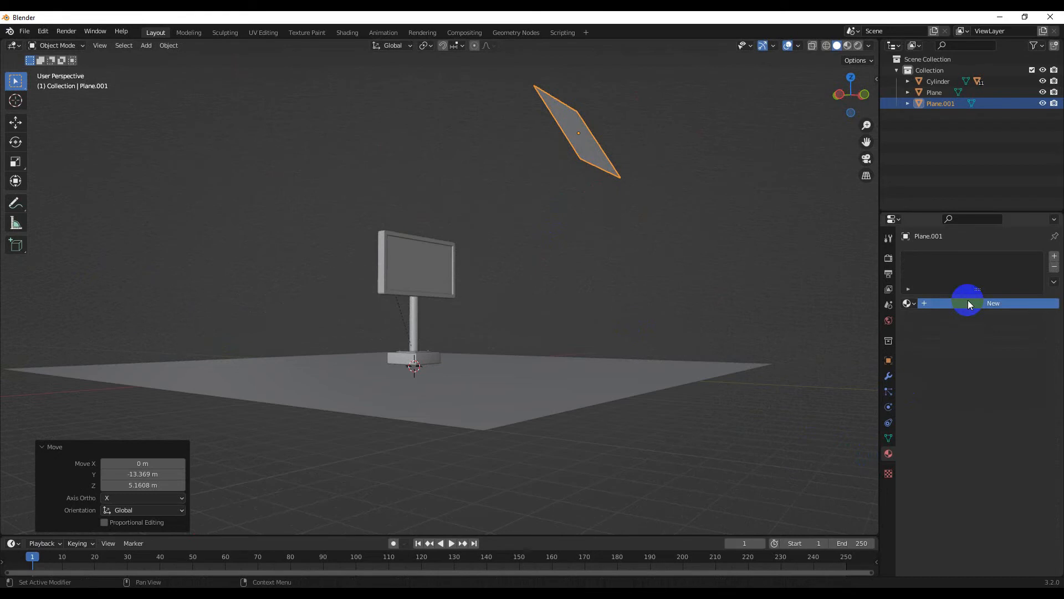
{"action": "left_click", "coordinate": [968, 304]}
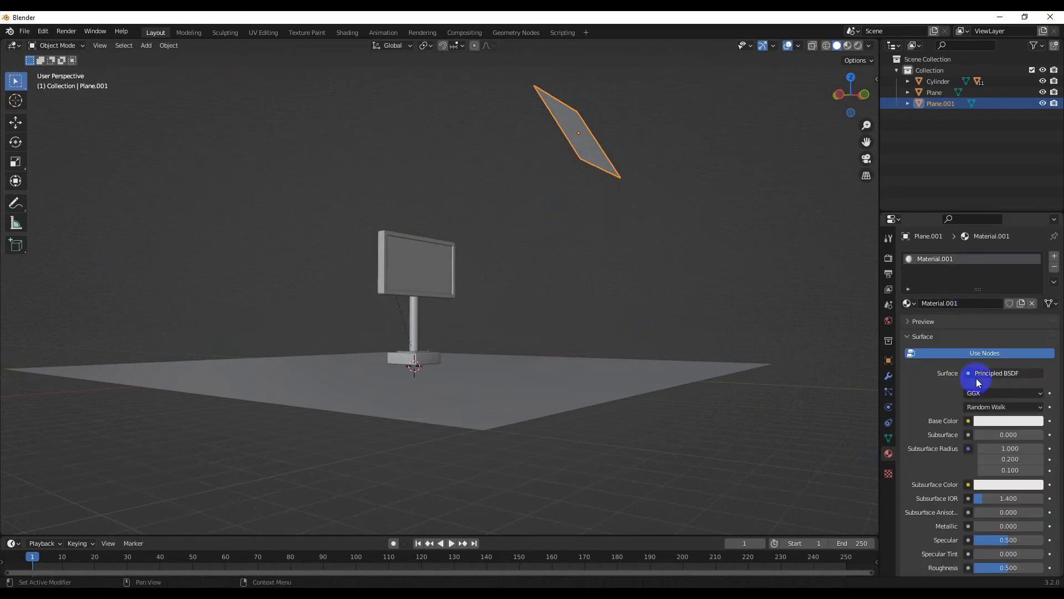
{"action": "scroll", "coordinate": [974, 432], "scroll_direction": "down", "scroll_amount": 10}
{"action": "left_click", "coordinate": [1001, 439]}
{"action": "left_click_drag", "start_coordinate": [1038, 370], "coordinate": [1038, 278]}
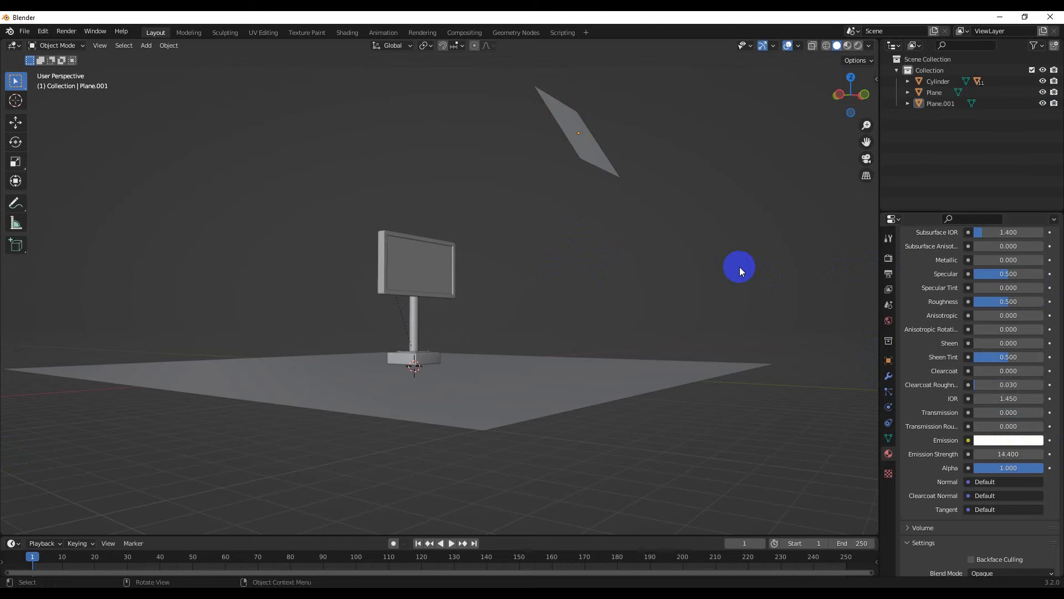
Switch the viewport to Rendered shading and set the render engine to Cycles.
{"action": "middle_click_drag", "start_coordinate": [740, 269], "coordinate": [936, 357]}
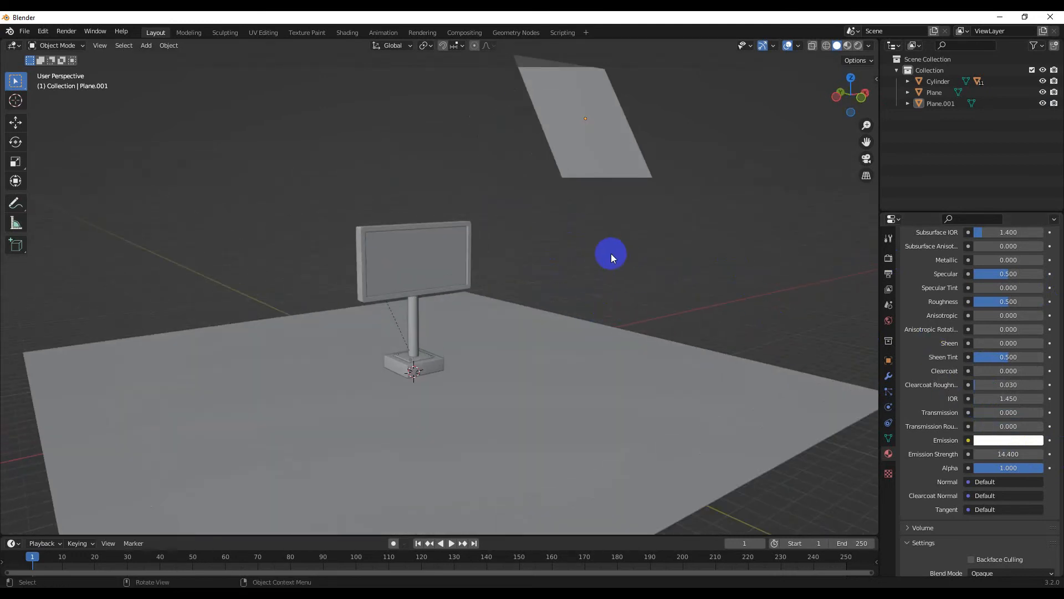
{"action": "scroll", "coordinate": [611, 254], "scroll_direction": "down", "scroll_amount": 2}
{"action": "scroll", "coordinate": [969, 317], "scroll_direction": "up", "scroll_amount": 10}
{"action": "middle_click_drag", "start_coordinate": [655, 273], "coordinate": [757, 81]}
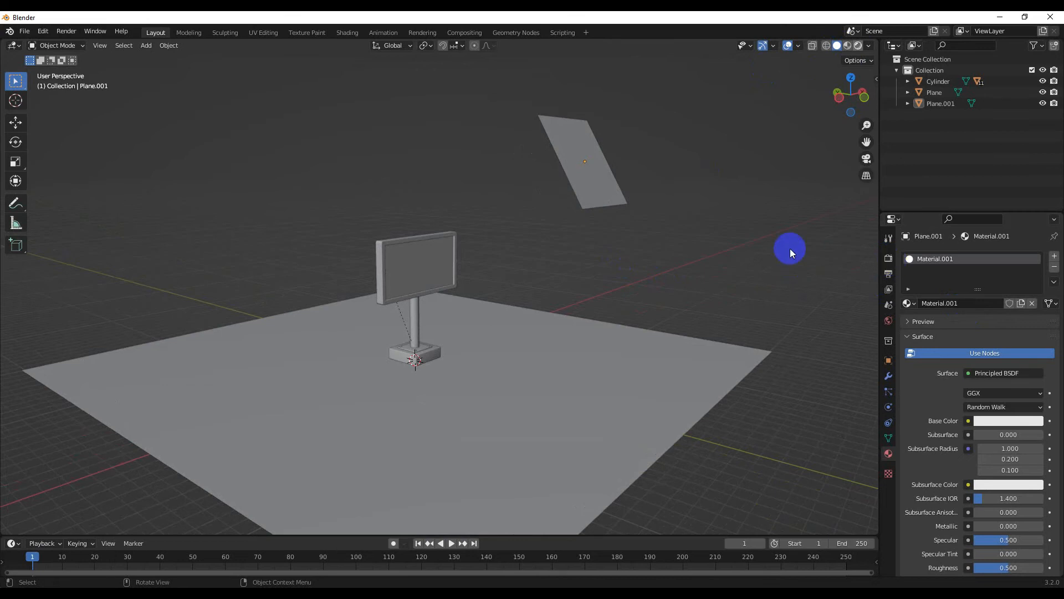
{"action": "key", "text": "z"}
{"action": "left_click", "coordinate": [888, 259]}
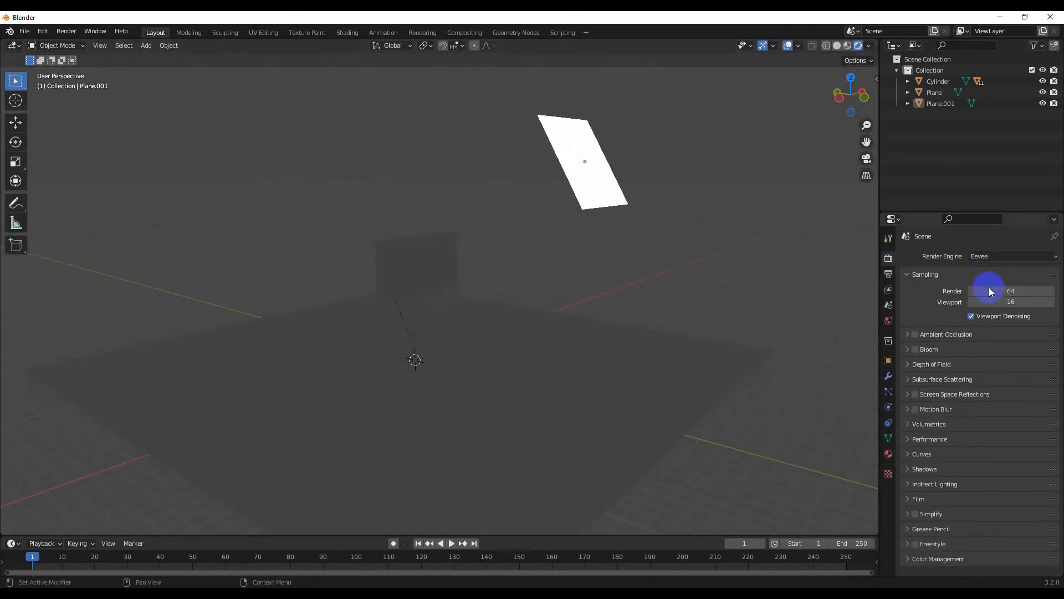
{"action": "left_click", "coordinate": [921, 498]}
{"action": "left_click", "coordinate": [924, 499]}
{"action": "left_click", "coordinate": [1009, 256]}
{"action": "left_click", "coordinate": [1000, 290]}
{"action": "middle_click_drag", "start_coordinate": [593, 268], "coordinate": [863, 421]}
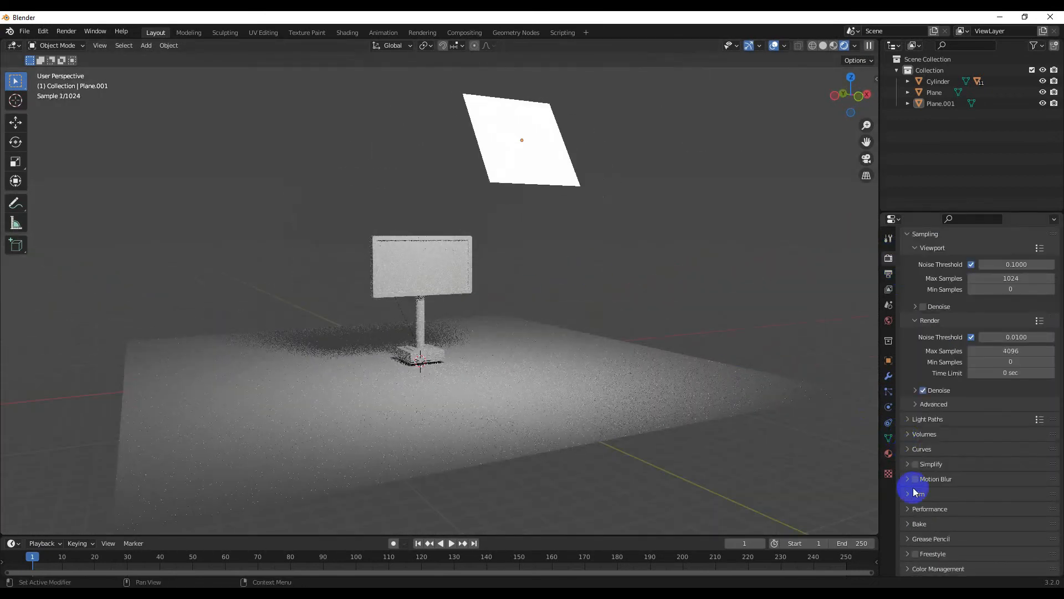
Raise the emission strength of the light plane's material to 22.2.
{"action": "left_click", "coordinate": [889, 454]}
{"action": "scroll", "coordinate": [980, 449], "scroll_direction": "down", "scroll_amount": 7}
{"action": "left_click_drag", "start_coordinate": [1010, 458], "coordinate": [1038, 467]}
{"action": "scroll", "coordinate": [388, 263], "scroll_direction": "up", "scroll_amount": 3}
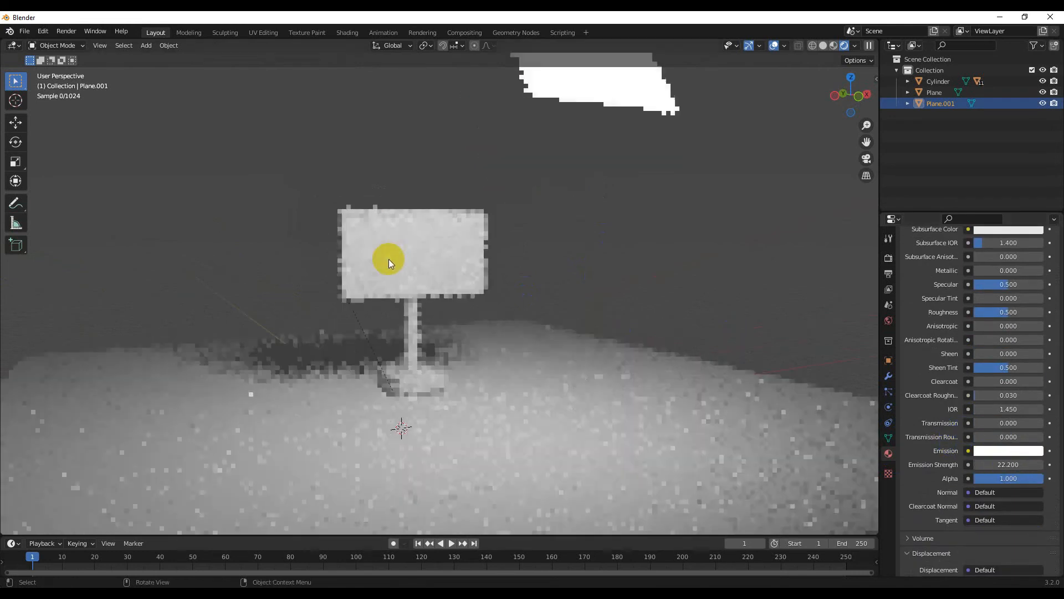
Lower the pole with its parented parts along Z so the base rests on the ground plane.
{"action": "left_click", "coordinate": [423, 344]}
{"action": "key", "text": "g"}
{"action": "key", "text": "z"}
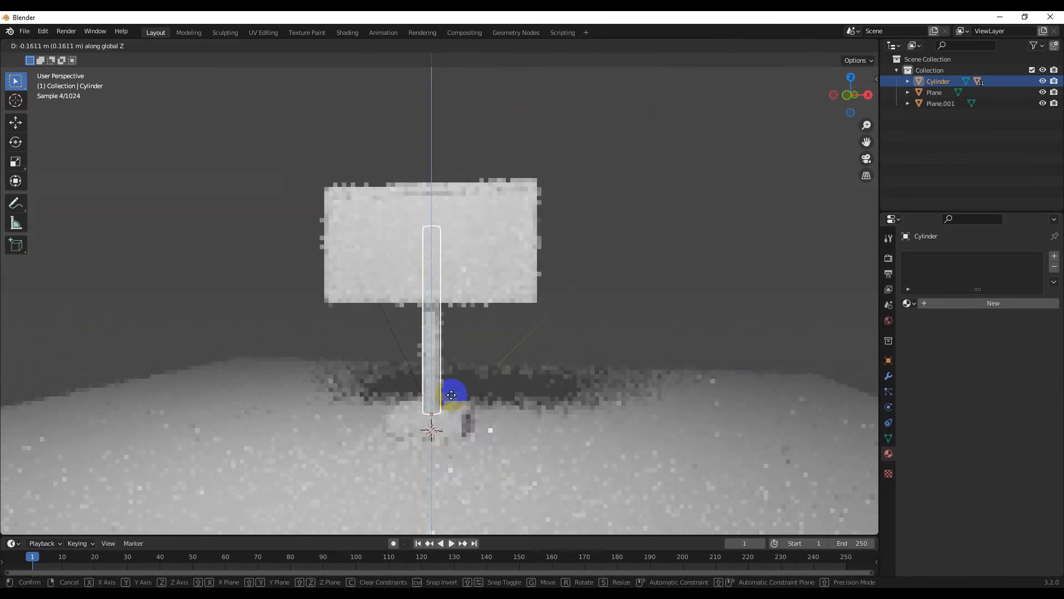
{"action": "left_click", "coordinate": [443, 393]}
{"action": "left_click", "coordinate": [607, 331]}
Give the inset panel of the sign board a new material with a pure white base color.
{"action": "middle_click_drag", "start_coordinate": [433, 250], "coordinate": [443, 235]}
{"action": "left_click", "coordinate": [444, 235]}
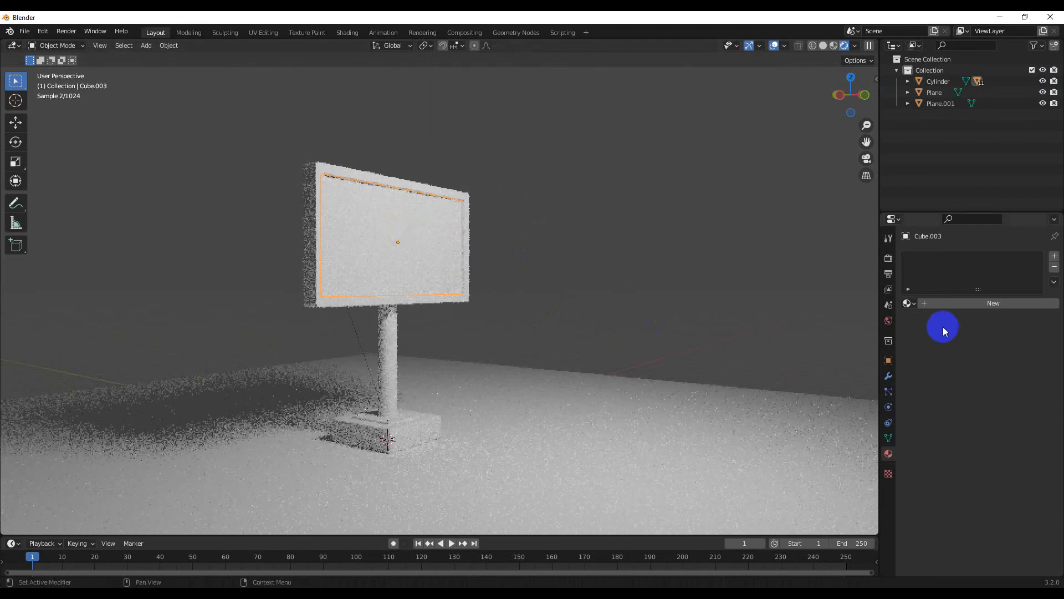
{"action": "left_click", "coordinate": [943, 327]}
{"action": "left_click", "coordinate": [992, 401]}
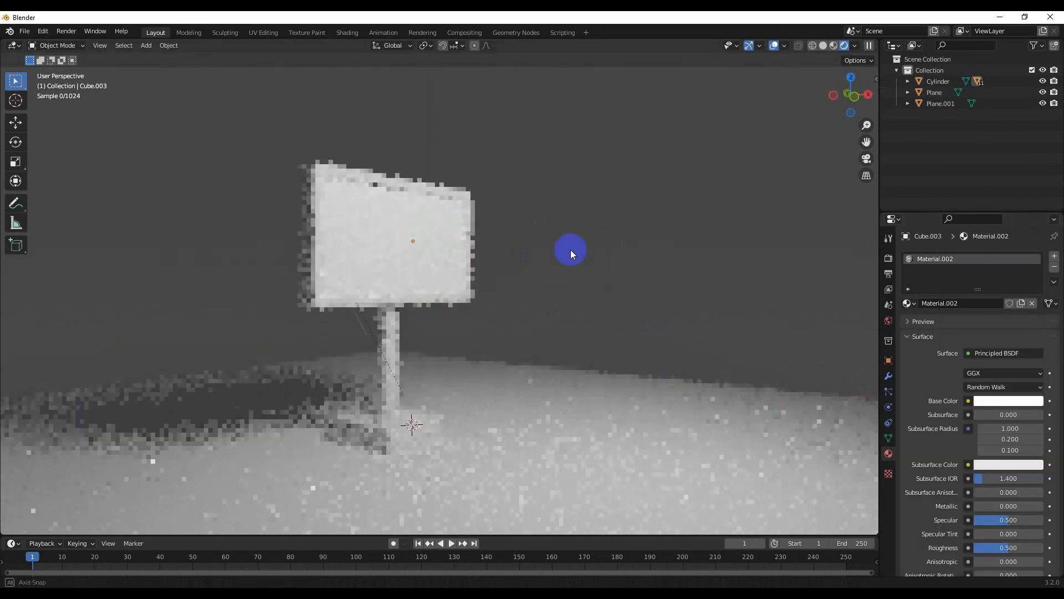
{"action": "scroll", "coordinate": [570, 250], "scroll_direction": "left", "scroll_amount": 5}
{"action": "scroll", "coordinate": [576, 248], "scroll_direction": "up", "scroll_amount": 3}
{"action": "scroll", "coordinate": [577, 248], "scroll_direction": "down", "scroll_amount": 3}
{"action": "scroll", "coordinate": [589, 252], "scroll_direction": "right", "scroll_amount": 5}
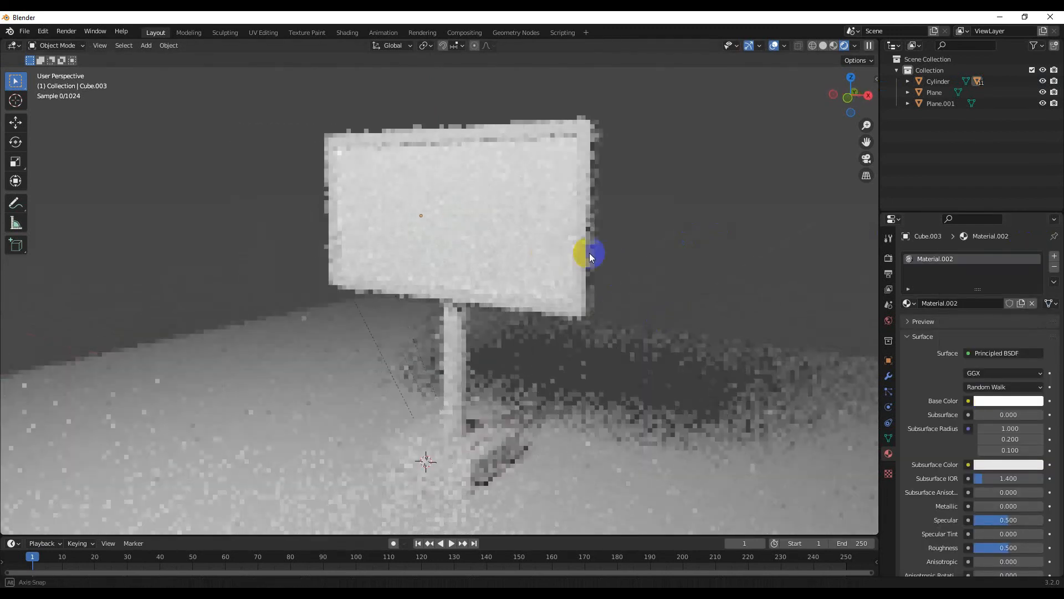
{"action": "scroll", "coordinate": [480, 304], "scroll_direction": "down", "scroll_amount": 2}
{"action": "scroll", "coordinate": [510, 284], "scroll_direction": "up", "scroll_amount": 2}
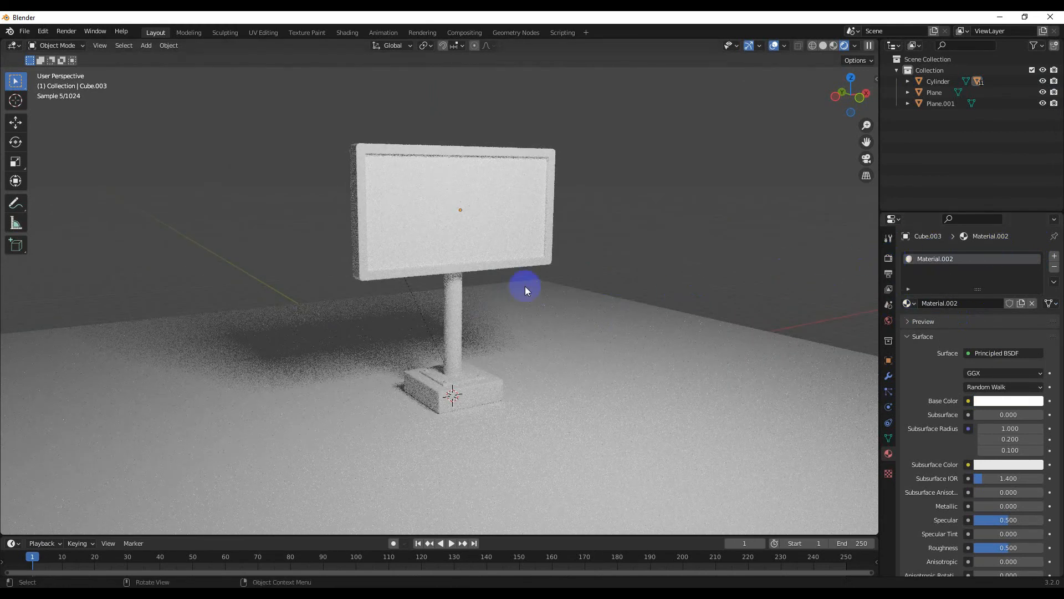
Give the large base block a new material with a dark grey base color of value 0.173.
{"action": "left_click", "coordinate": [506, 394]}
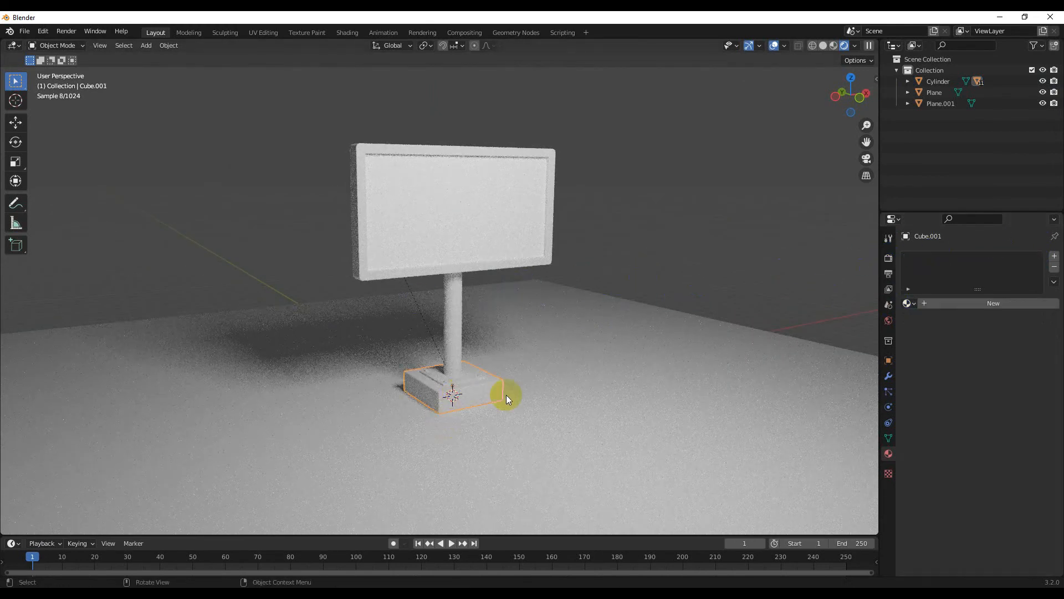
{"action": "left_click", "coordinate": [968, 304]}
{"action": "left_click", "coordinate": [995, 401]}
{"action": "left_click_drag", "start_coordinate": [1036, 258], "coordinate": [1039, 285]}
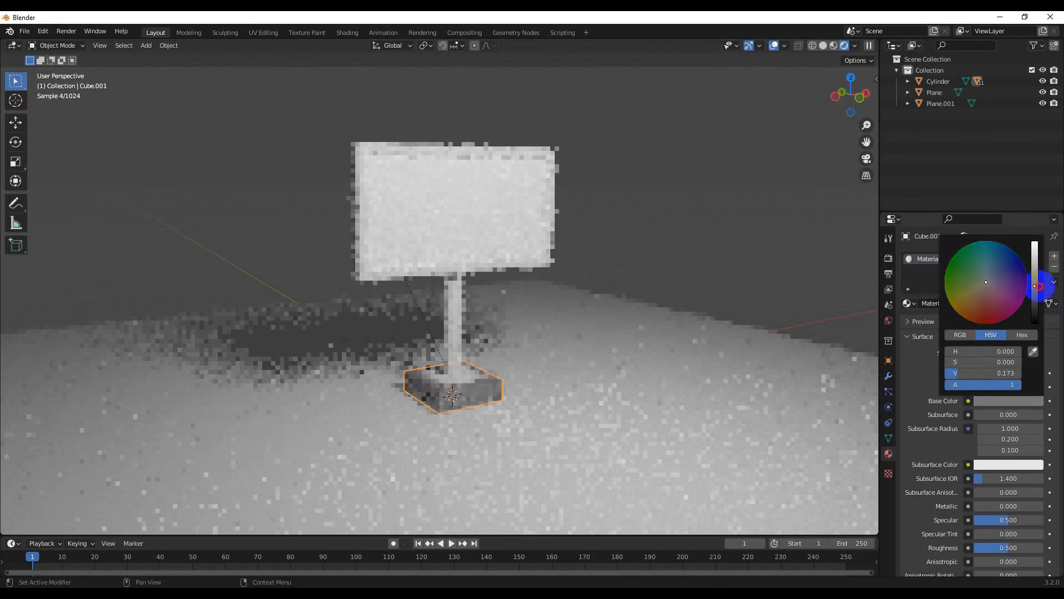
Set the base block material's metallic to 0.441, roughness to 0.626 and specular to about 0.406.
{"action": "scroll", "coordinate": [990, 442], "scroll_direction": "down", "scroll_amount": 2}
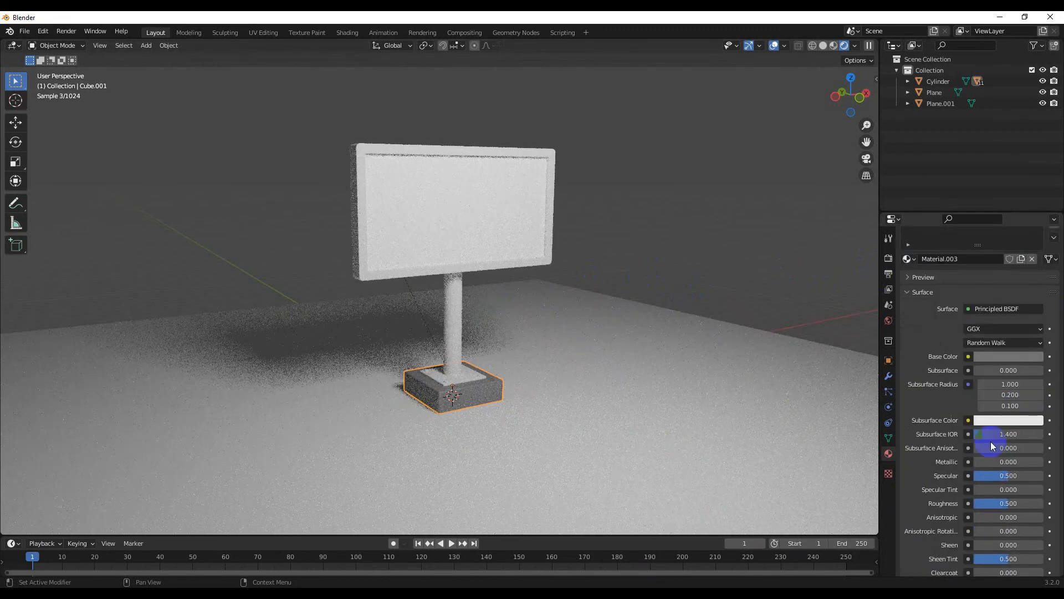
{"action": "left_click_drag", "start_coordinate": [987, 467], "coordinate": [1033, 460]}
{"action": "left_click_drag", "start_coordinate": [1022, 461], "coordinate": [1019, 461]}
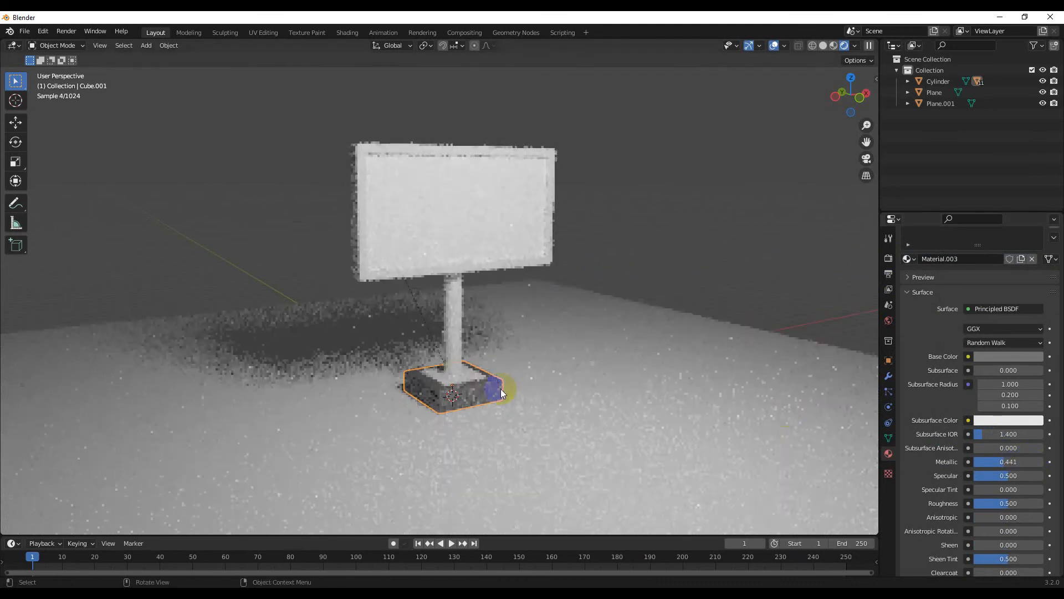
{"action": "scroll", "coordinate": [501, 388], "scroll_direction": "up", "scroll_amount": 2}
{"action": "left_click_drag", "start_coordinate": [1009, 503], "coordinate": [995, 475]}
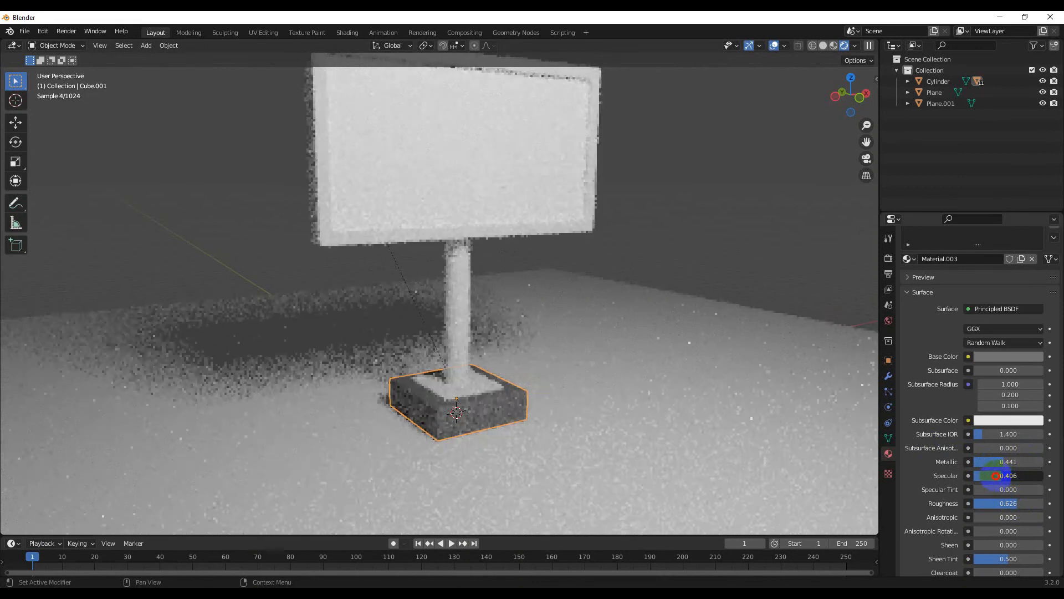
Add a material to the base plate, then give the pole a new dark grey material with metallic 0.331.
{"action": "left_click", "coordinate": [482, 394]}
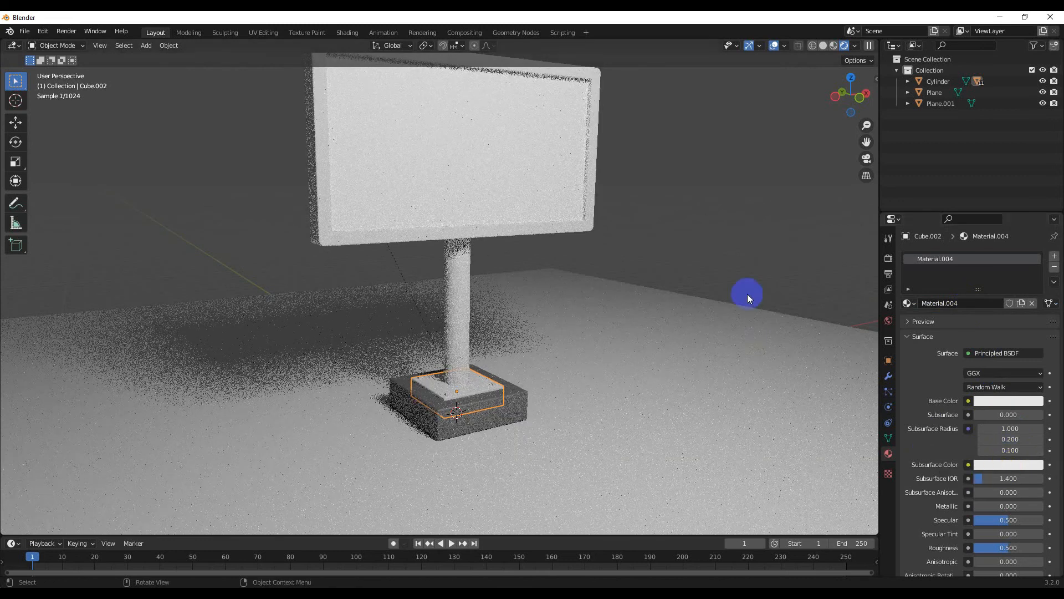
{"action": "left_click", "coordinate": [462, 349]}
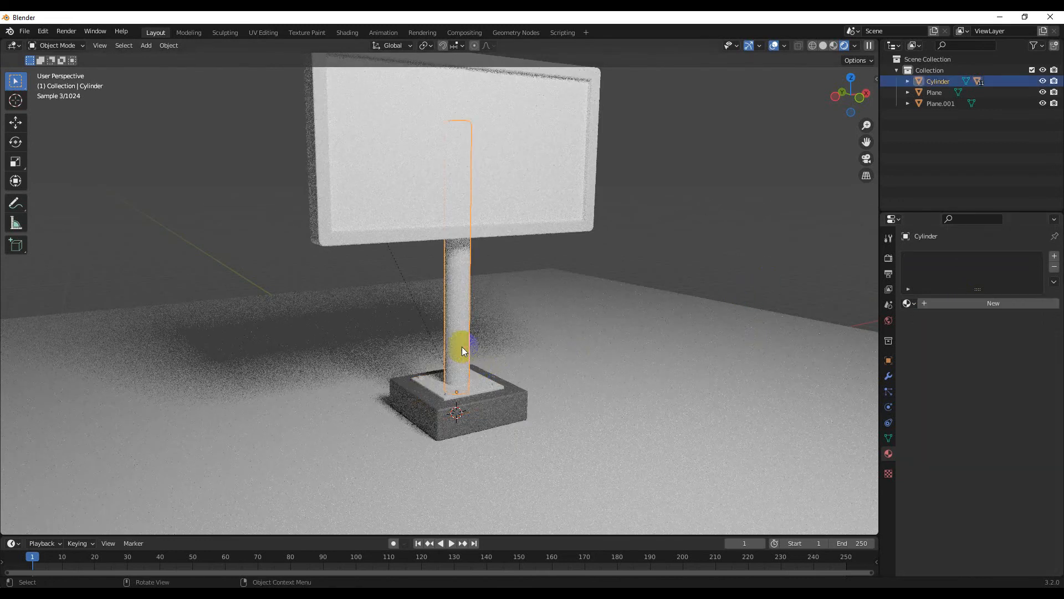
{"action": "left_click", "coordinate": [925, 303]}
{"action": "left_click", "coordinate": [997, 400]}
{"action": "left_click_drag", "start_coordinate": [1034, 247], "coordinate": [1034, 278]}
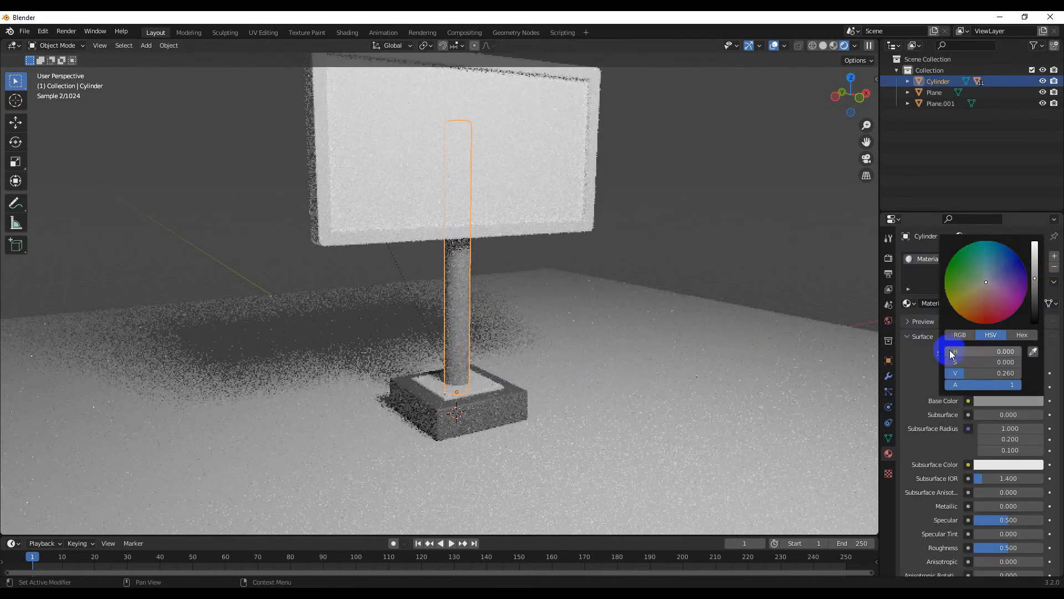
{"action": "left_click_drag", "start_coordinate": [989, 506], "coordinate": [1018, 504]}
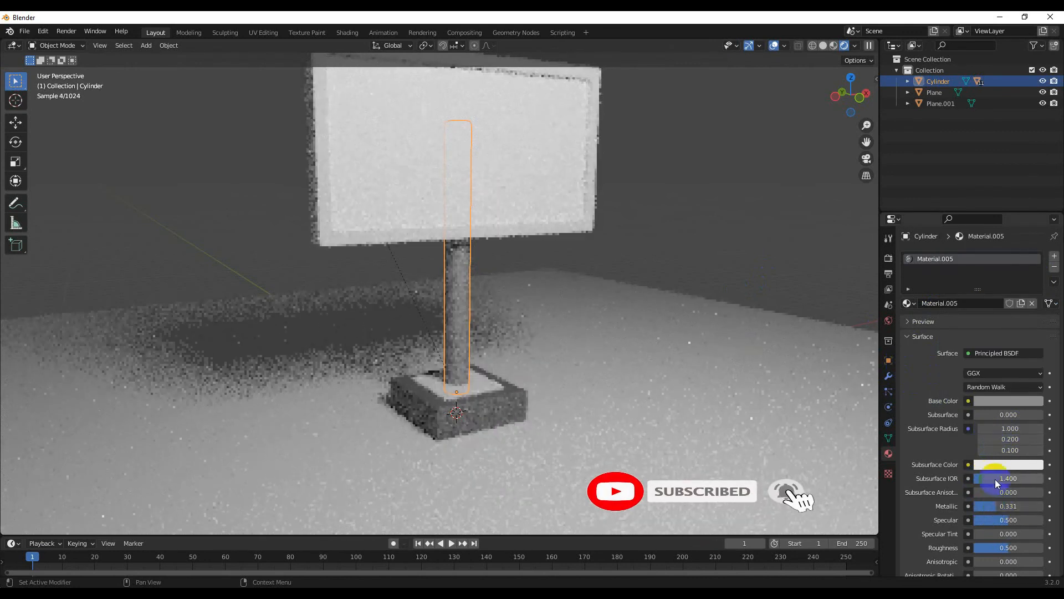
{"action": "left_click", "coordinate": [1003, 401]}
{"action": "left_click_drag", "start_coordinate": [1034, 279], "coordinate": [1035, 284]}
Assign the pole's Material.005 to the base plate under the pole.
{"action": "left_click", "coordinate": [503, 346]}
{"action": "middle_click_drag", "start_coordinate": [736, 232], "coordinate": [649, 441]}
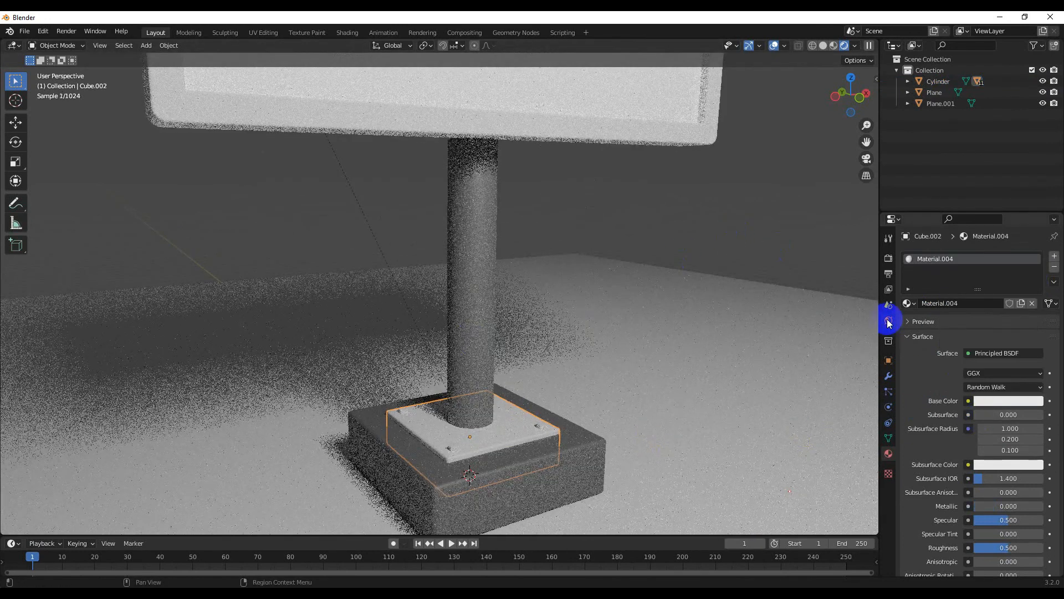
{"action": "left_click", "coordinate": [937, 81]}
{"action": "left_click", "coordinate": [909, 303]}
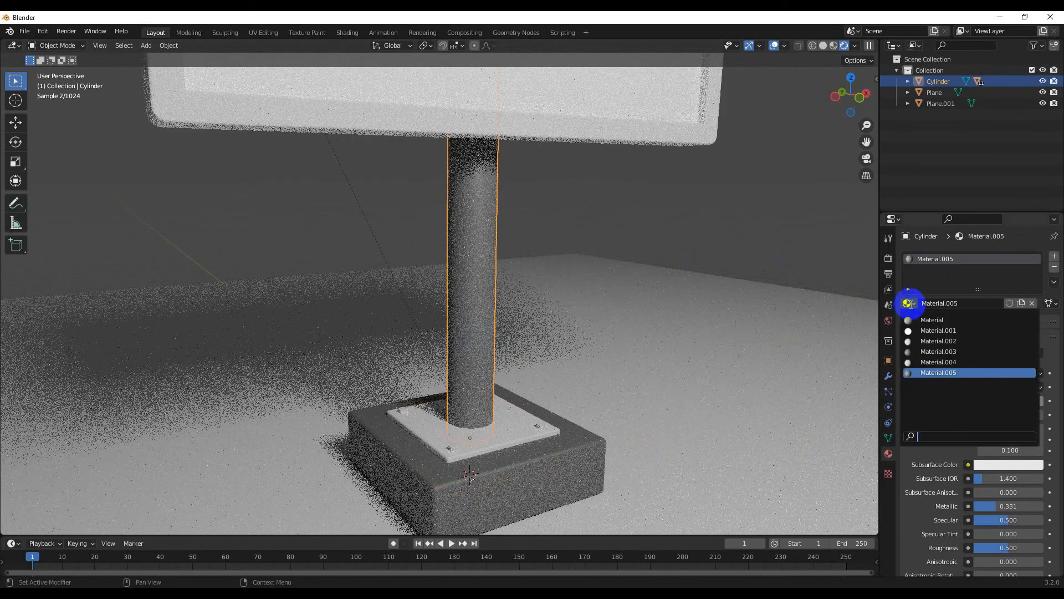
{"action": "left_click", "coordinate": [510, 432]}
{"action": "left_click", "coordinate": [910, 303]}
{"action": "left_click", "coordinate": [941, 373]}
Select all four bolts on the base plate and assign the existing Material.005 to them.
{"action": "left_click", "coordinate": [543, 427]}
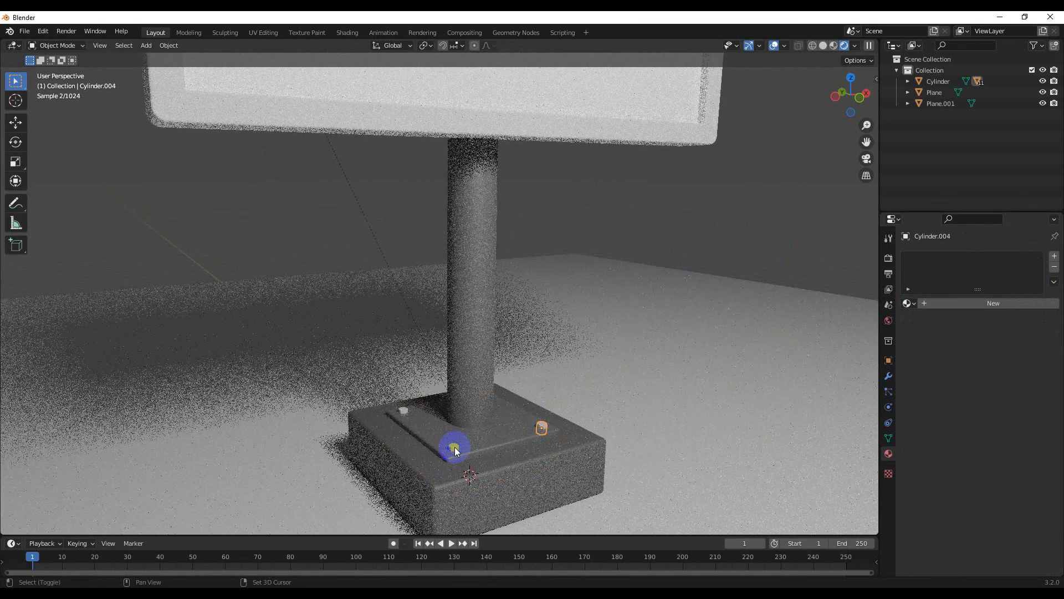
{"action": "left_click", "coordinate": [491, 435]}
{"action": "left_click", "coordinate": [457, 370]}
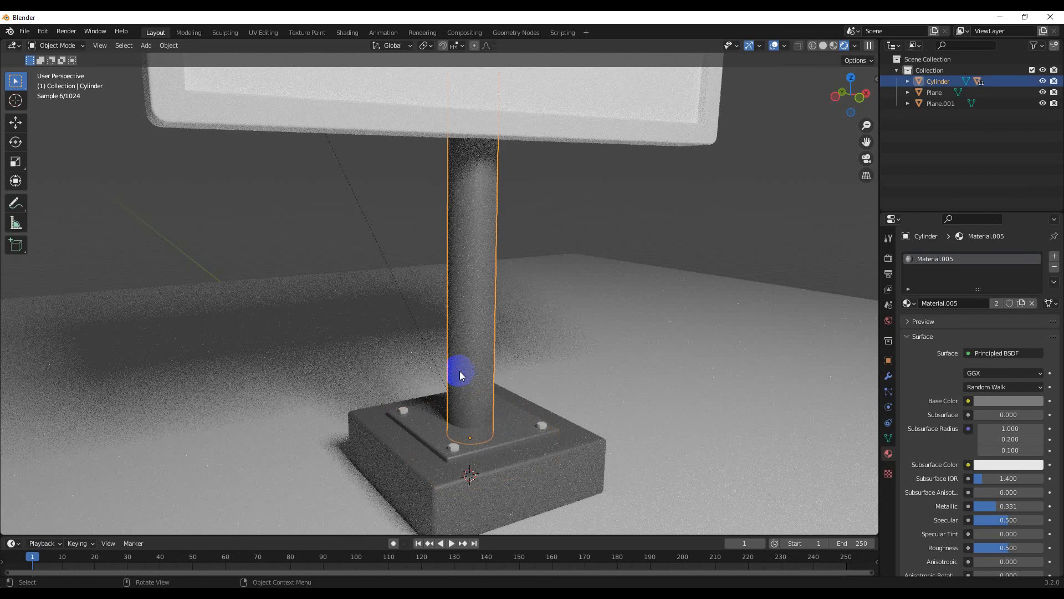
{"action": "left_click", "coordinate": [541, 425]}
{"action": "left_click", "coordinate": [455, 449], "text": "shift"}
{"action": "left_click", "coordinate": [407, 408], "text": "shift"}
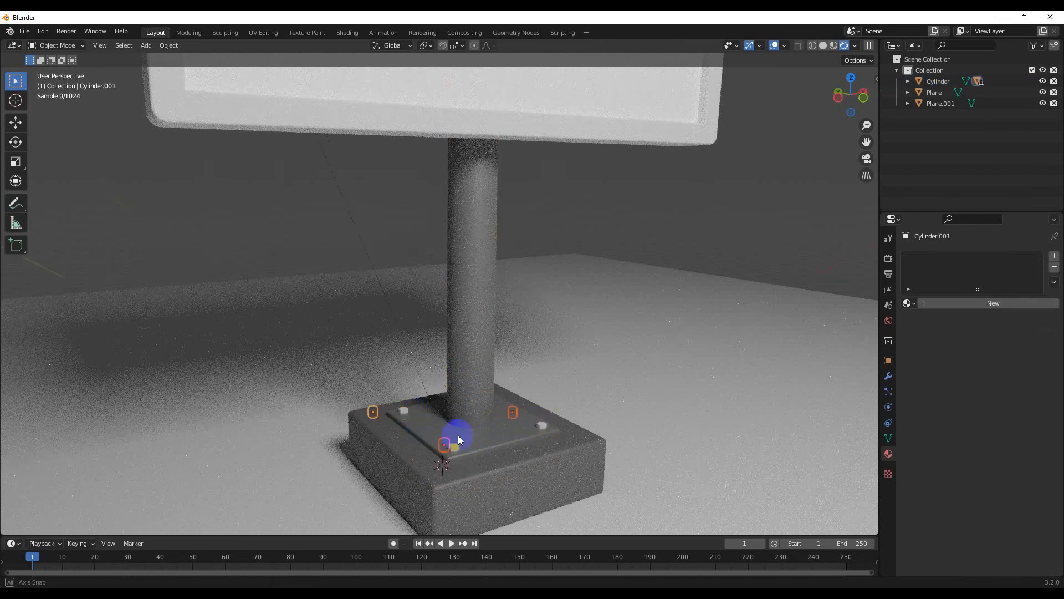
{"action": "middle_click_drag", "start_coordinate": [457, 435], "coordinate": [358, 387]}
{"action": "left_click", "coordinate": [357, 381], "text": "shift"}
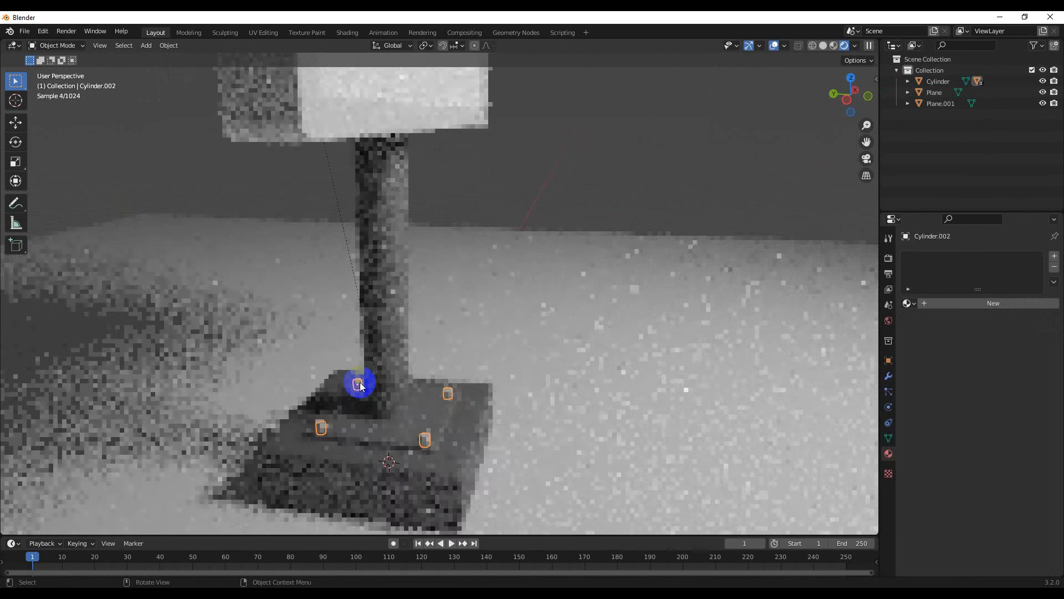
{"action": "middle_click_drag", "start_coordinate": [540, 437], "coordinate": [638, 388]}
{"action": "left_click", "coordinate": [907, 303]}
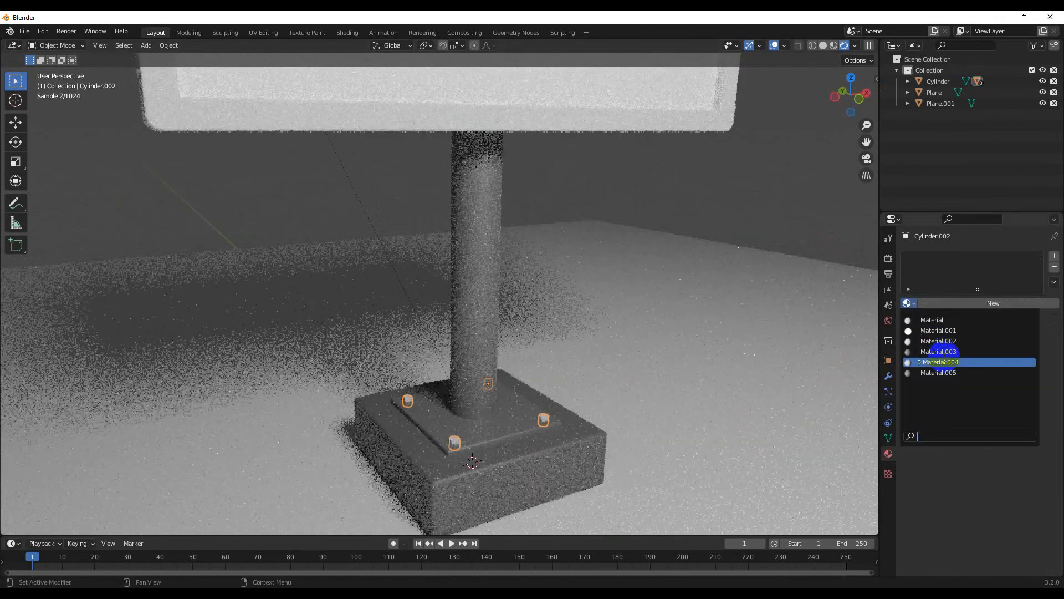
{"action": "left_click", "coordinate": [953, 361]}
Duplicate the bolts' material as a separate copy and lighten its base color to a grey of value about 0.303.
{"action": "middle_click_drag", "start_coordinate": [667, 317], "coordinate": [577, 368]}
{"action": "left_click", "coordinate": [982, 397]}
{"action": "left_click", "coordinate": [1021, 303]}
{"action": "left_click", "coordinate": [1019, 402]}
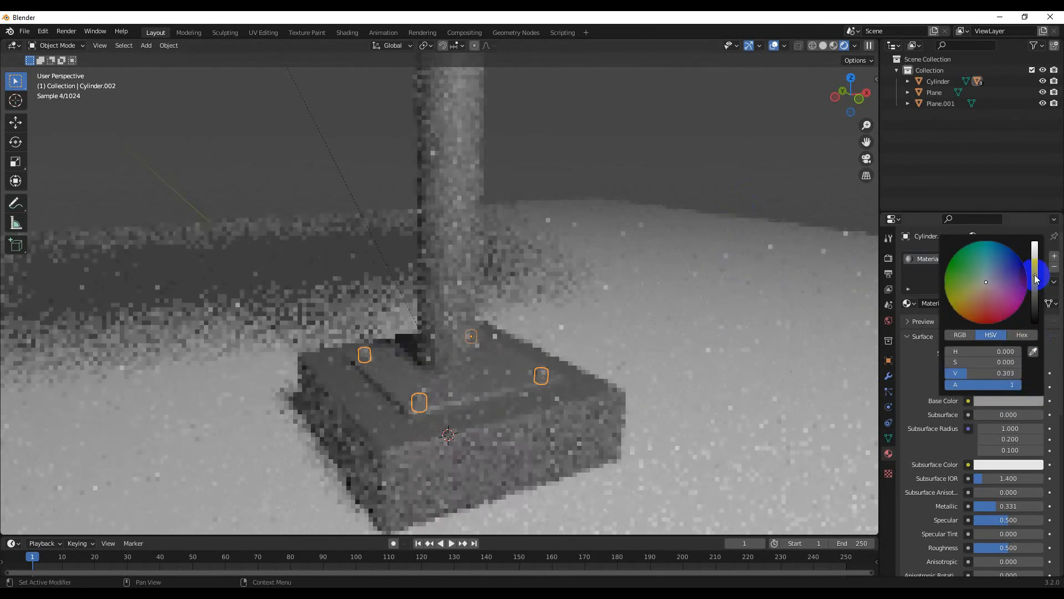
{"action": "middle_click_drag", "start_coordinate": [738, 227], "coordinate": [478, 330]}
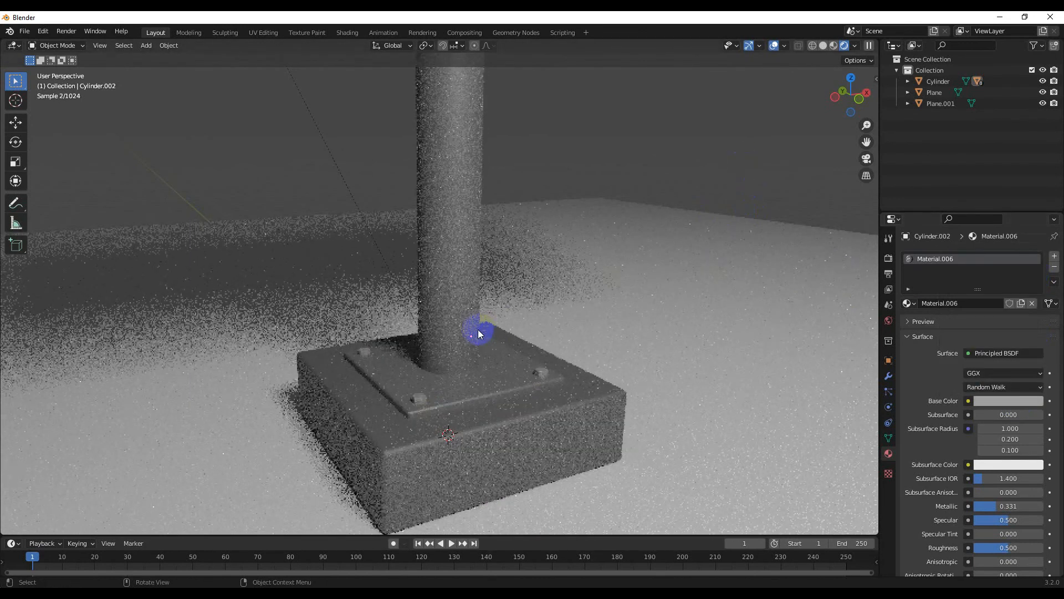
Assign the bolts' Material.006 to the outer frame of the sign board.
{"action": "scroll", "coordinate": [458, 315], "scroll_direction": "down", "scroll_amount": 4}
{"action": "left_click", "coordinate": [459, 266]}
{"action": "left_click", "coordinate": [907, 303]}
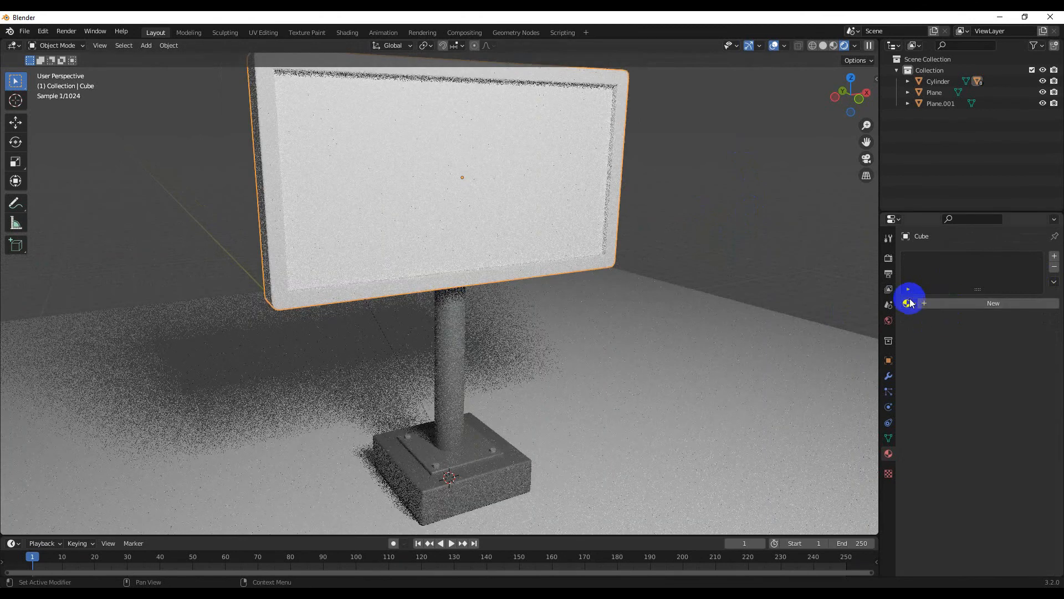
{"action": "left_click", "coordinate": [931, 383]}
{"action": "middle_click_drag", "start_coordinate": [633, 327], "coordinate": [593, 264]}
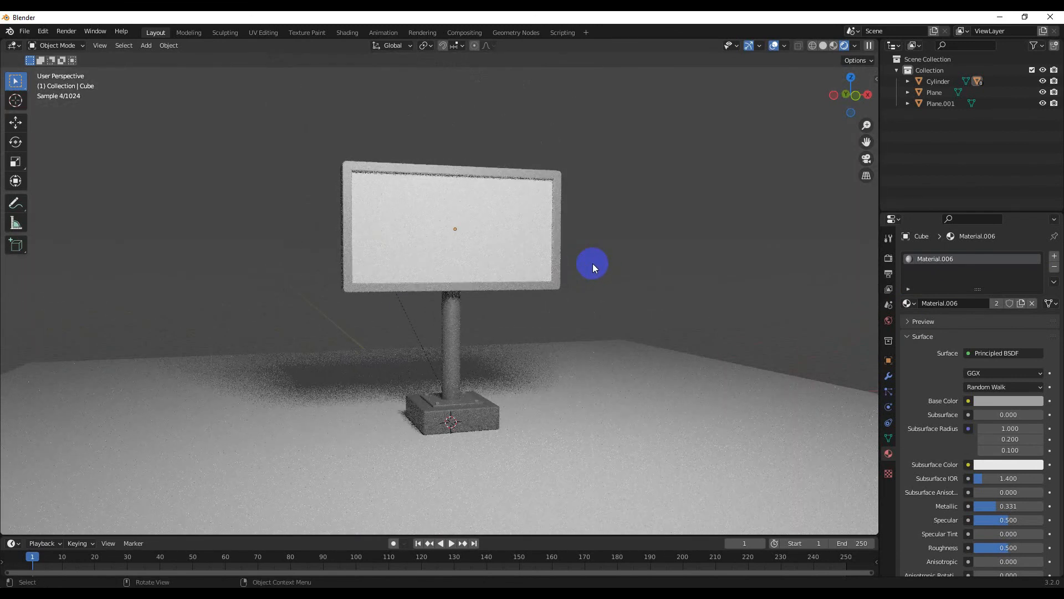